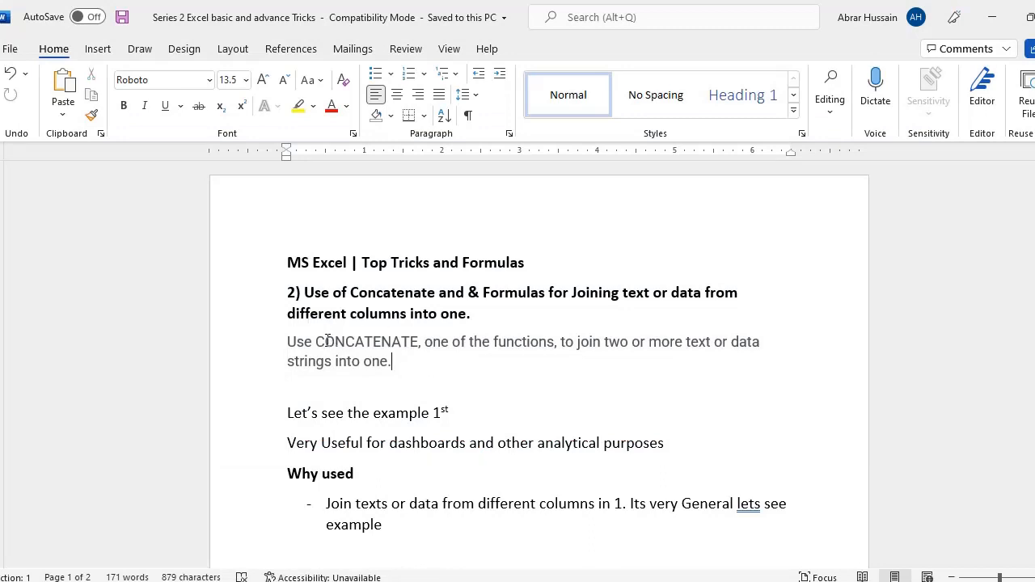
Step: Read the document's heading on using Concatenate and & formulas to join text or data from different columns
{"action": "left_click_drag", "start_coordinate": [351, 293], "coordinate": [467, 300]}
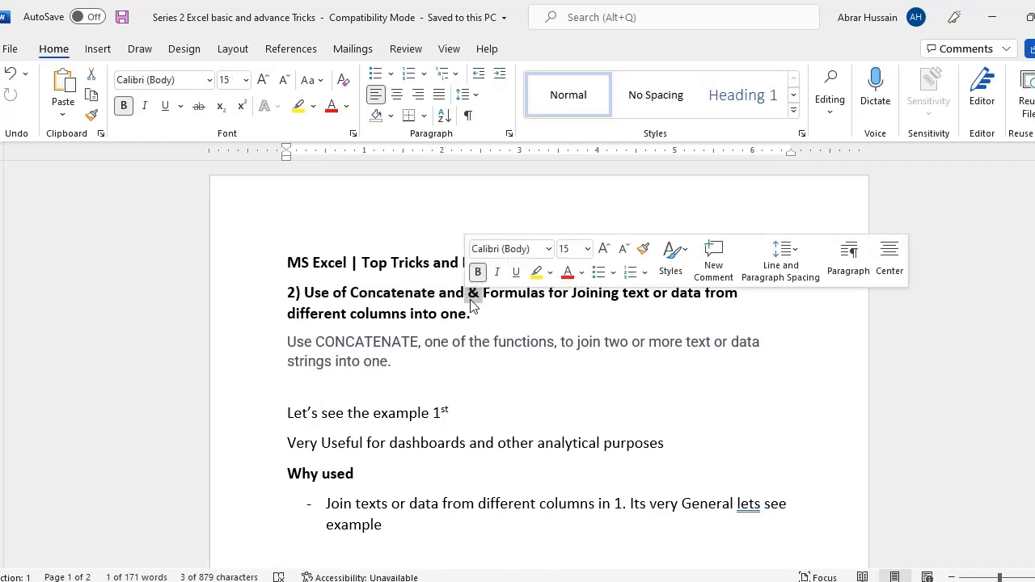
{"action": "left_click", "coordinate": [477, 291]}
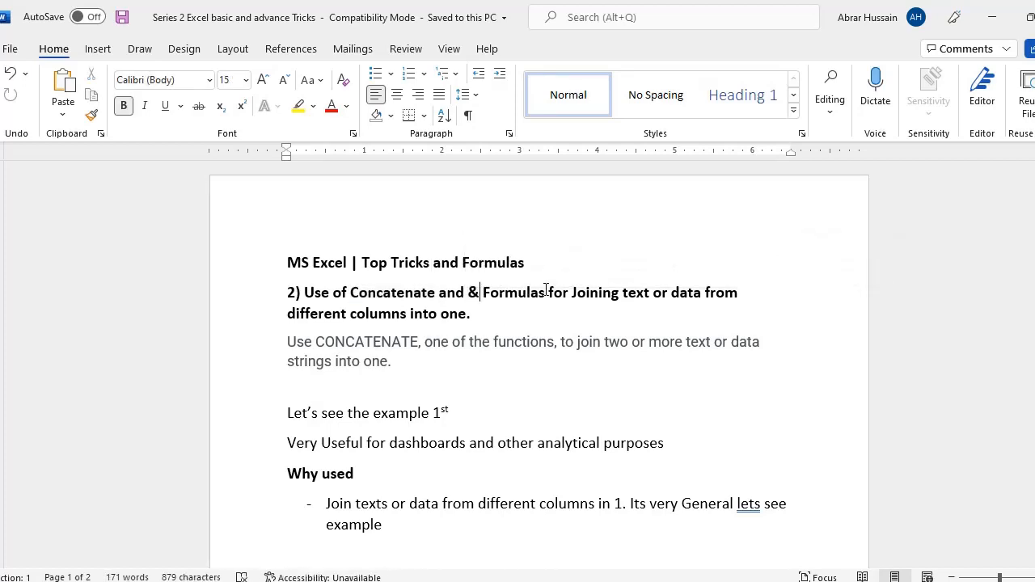
{"action": "left_click_drag", "start_coordinate": [547, 289], "coordinate": [474, 316]}
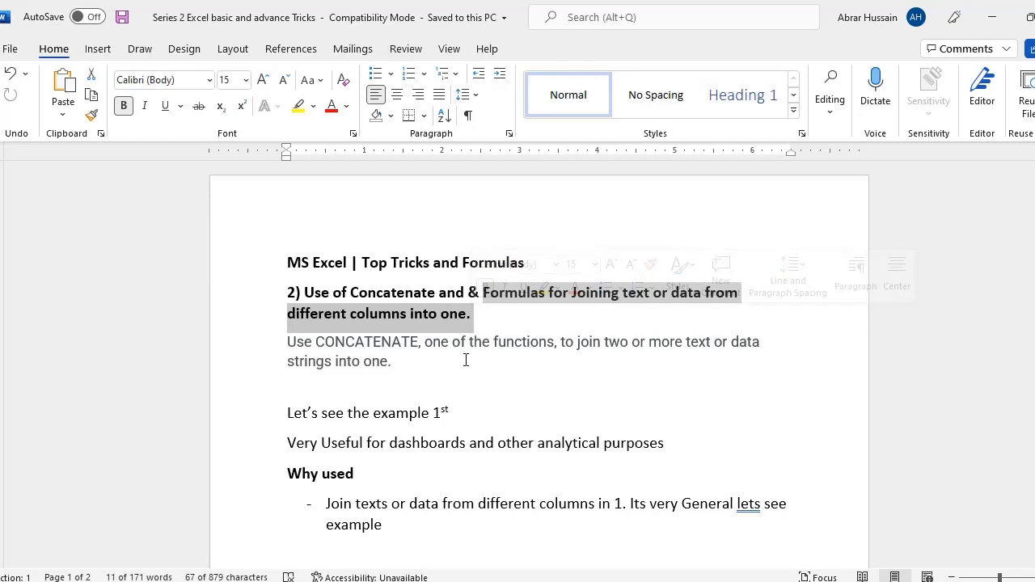
{"action": "left_click_drag", "start_coordinate": [365, 293], "coordinate": [512, 301]}
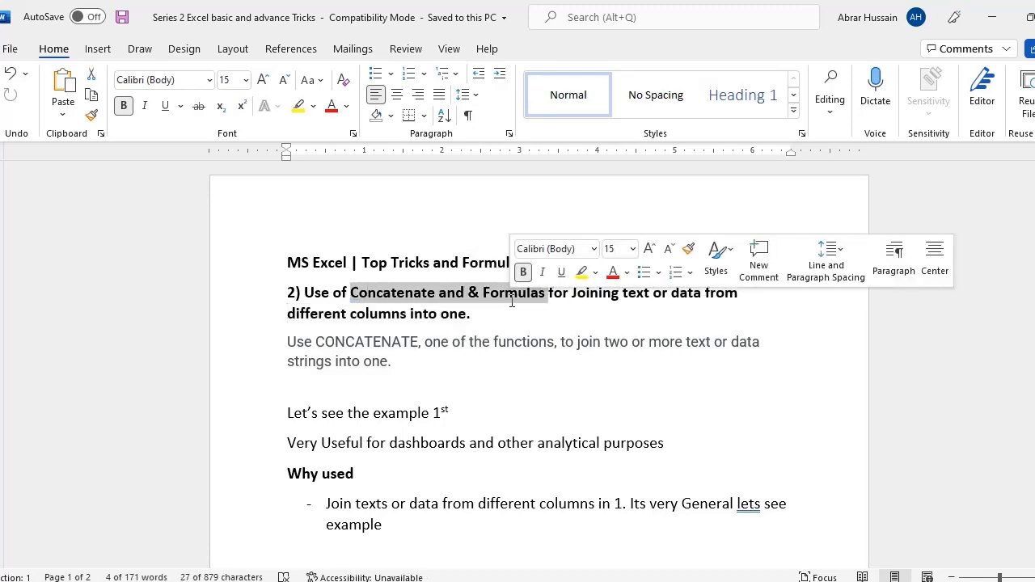
{"action": "left_click", "coordinate": [409, 370]}
Step: Switch to the Learn Excel Working File workbook in Excel
{"action": "key", "text": "alt+Tab"}
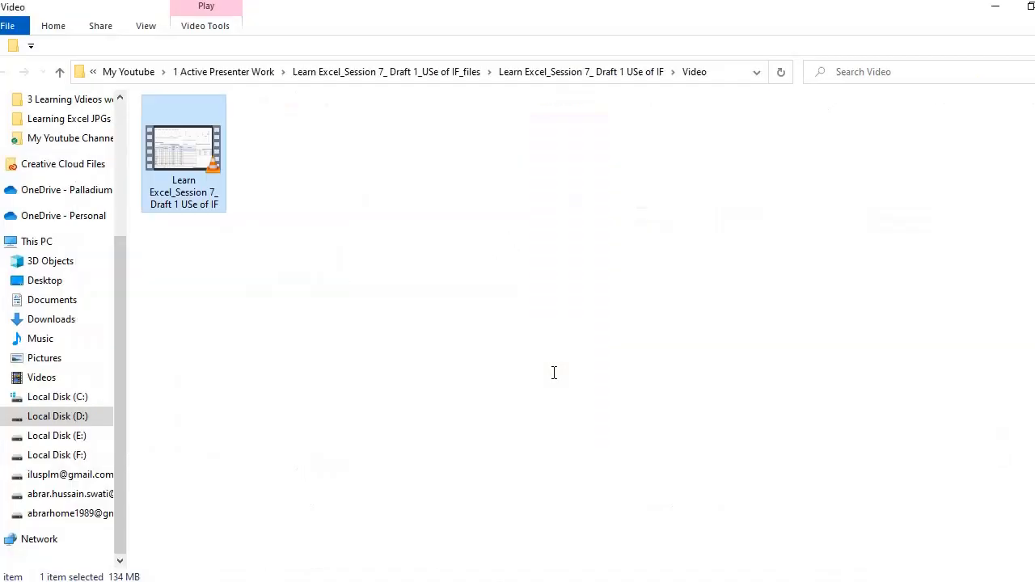
{"action": "key", "text": "alt+Tab"}
{"action": "key", "text": "alt+Tab"}
{"action": "key", "text": "alt+Tab"}
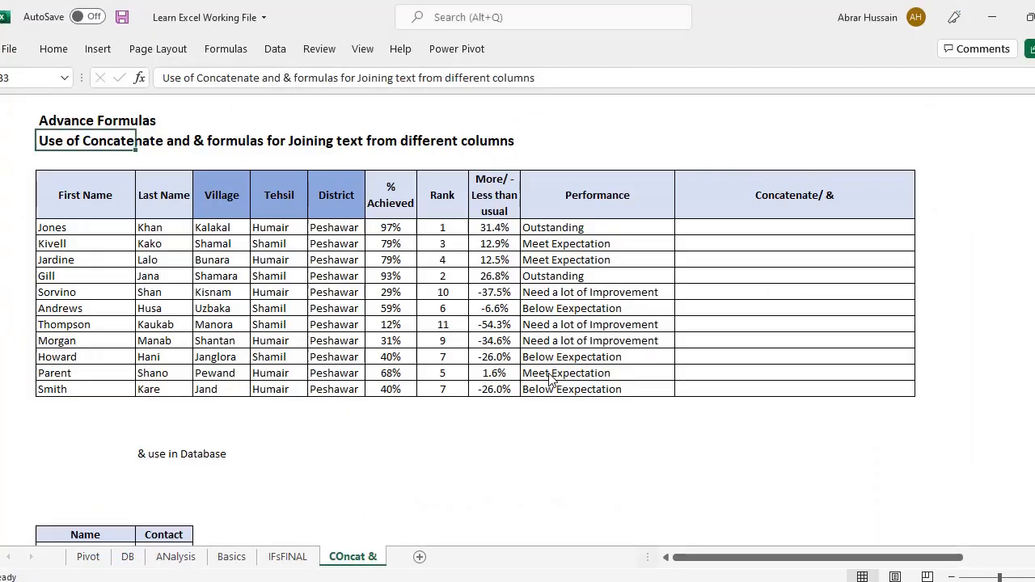
Step: Examine the table on the COncat & sheet, especially the First Name and Last Name columns and their first entries
{"action": "left_click_drag", "start_coordinate": [75, 189], "coordinate": [751, 397]}
{"action": "left_click", "coordinate": [103, 198]}
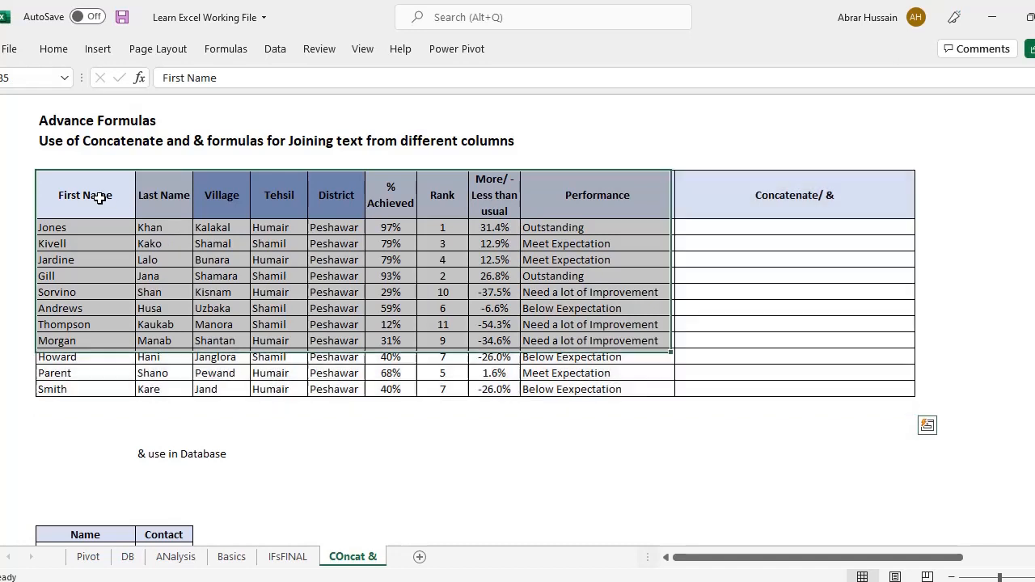
{"action": "left_click", "coordinate": [156, 192]}
{"action": "left_click_drag", "start_coordinate": [113, 195], "coordinate": [166, 392]}
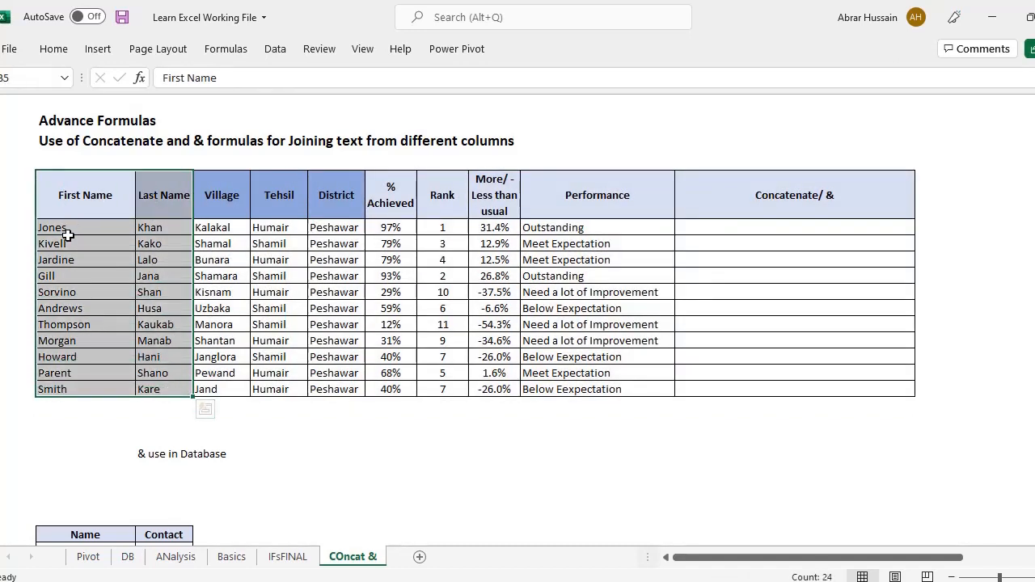
{"action": "left_click_drag", "start_coordinate": [68, 238], "coordinate": [161, 241]}
{"action": "left_click", "coordinate": [163, 231]}
{"action": "left_click", "coordinate": [79, 228]}
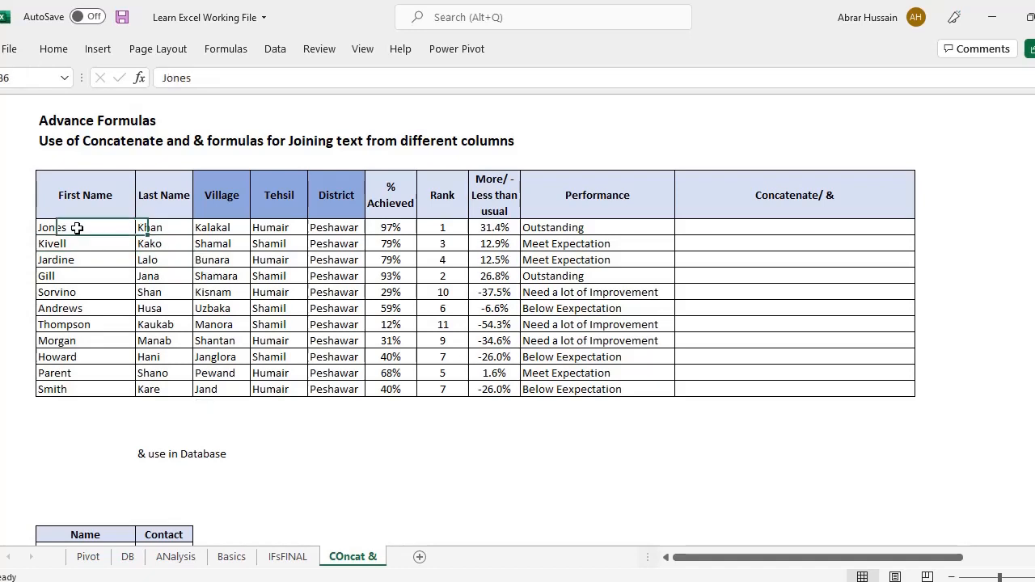
{"action": "left_click", "coordinate": [141, 227]}
{"action": "left_click", "coordinate": [93, 226]}
{"action": "left_click", "coordinate": [160, 224]}
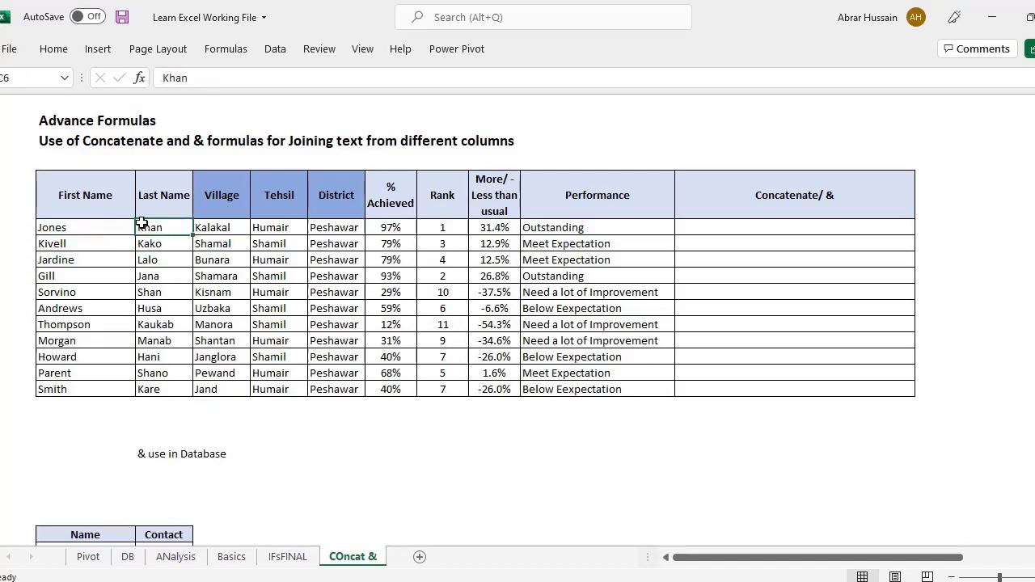
{"action": "left_click", "coordinate": [90, 217]}
{"action": "left_click", "coordinate": [97, 227]}
{"action": "left_click", "coordinate": [155, 228]}
{"action": "left_click", "coordinate": [108, 231]}
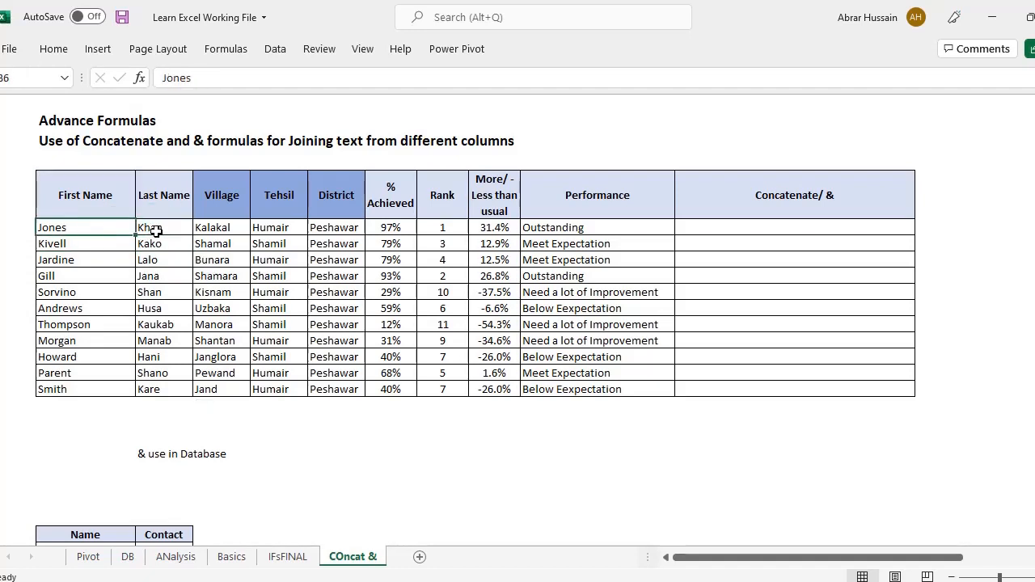
{"action": "left_click", "coordinate": [156, 229]}
{"action": "left_click_drag", "start_coordinate": [102, 202], "coordinate": [166, 383]}
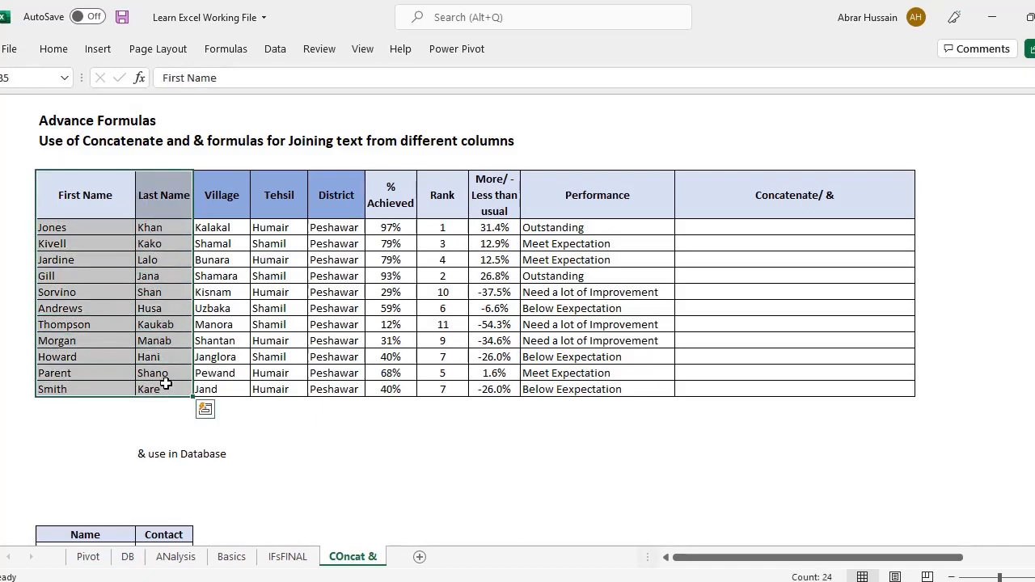
{"action": "left_click", "coordinate": [71, 144]}
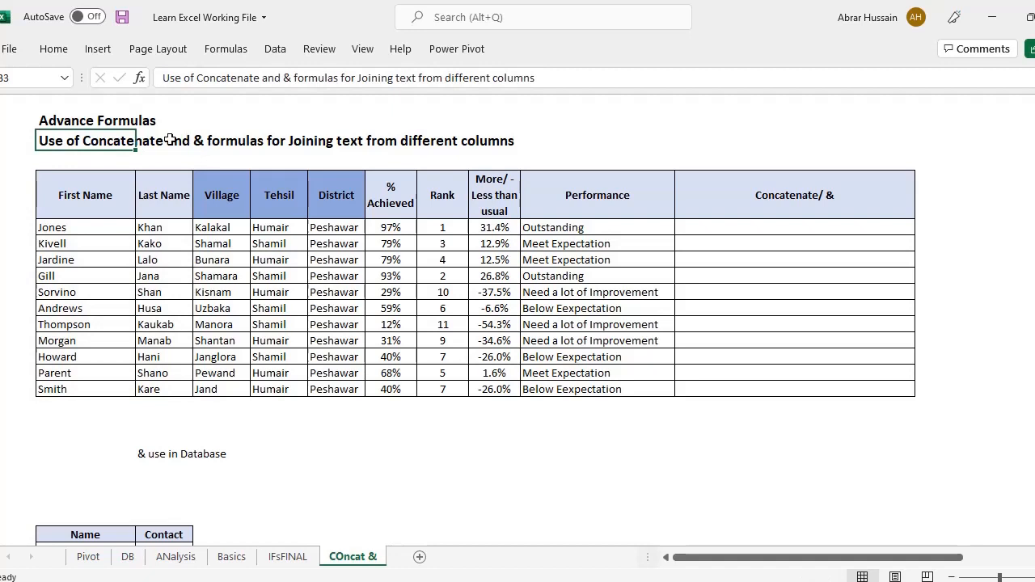
{"action": "left_click_drag", "start_coordinate": [91, 194], "coordinate": [169, 391]}
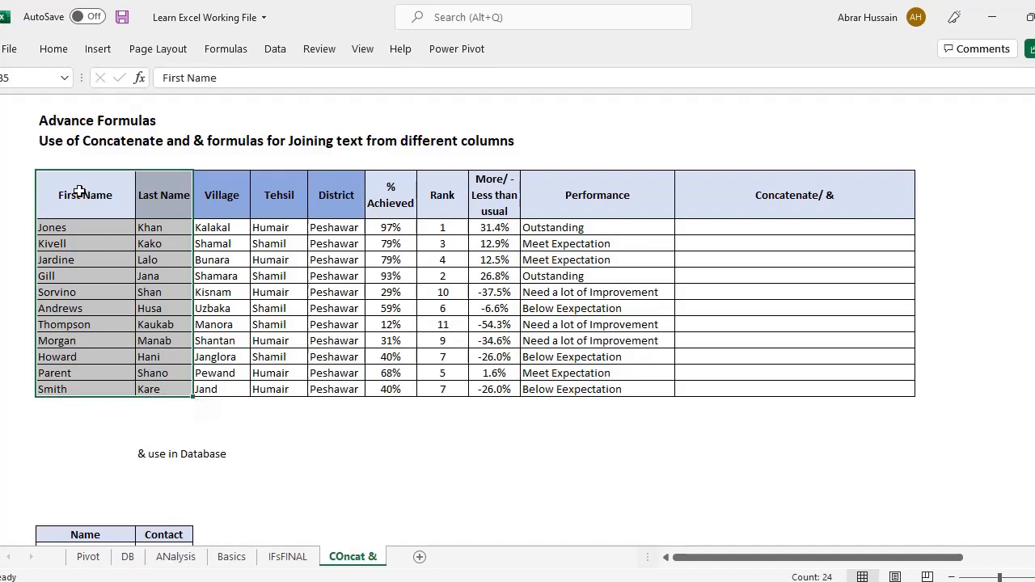
{"action": "left_click_drag", "start_coordinate": [81, 196], "coordinate": [164, 210]}
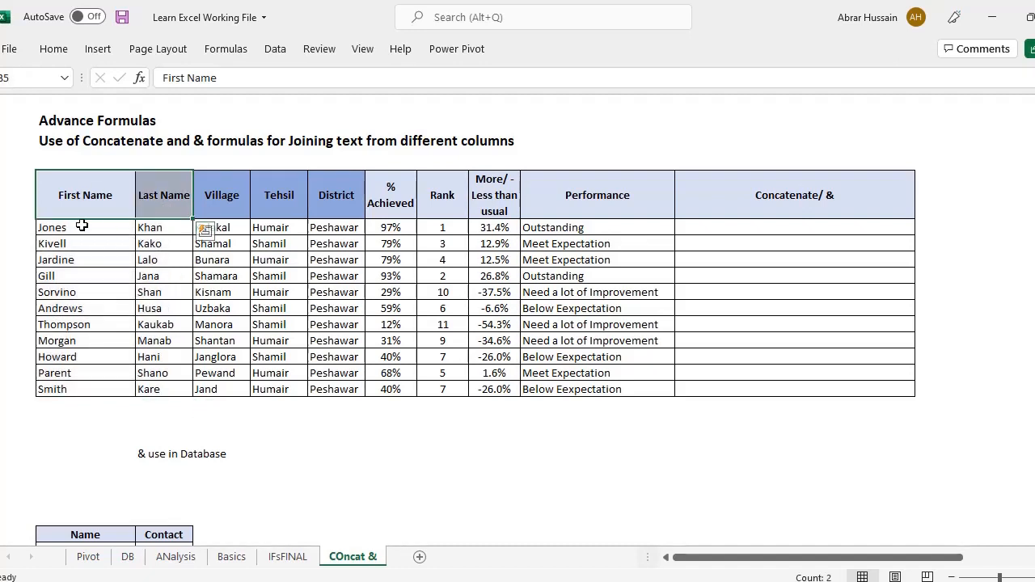
{"action": "left_click", "coordinate": [82, 224]}
{"action": "left_click", "coordinate": [108, 200]}
{"action": "left_click", "coordinate": [176, 198]}
{"action": "left_click", "coordinate": [96, 198]}
{"action": "left_click", "coordinate": [169, 198]}
{"action": "left_click", "coordinate": [101, 199]}
{"action": "left_click", "coordinate": [162, 202]}
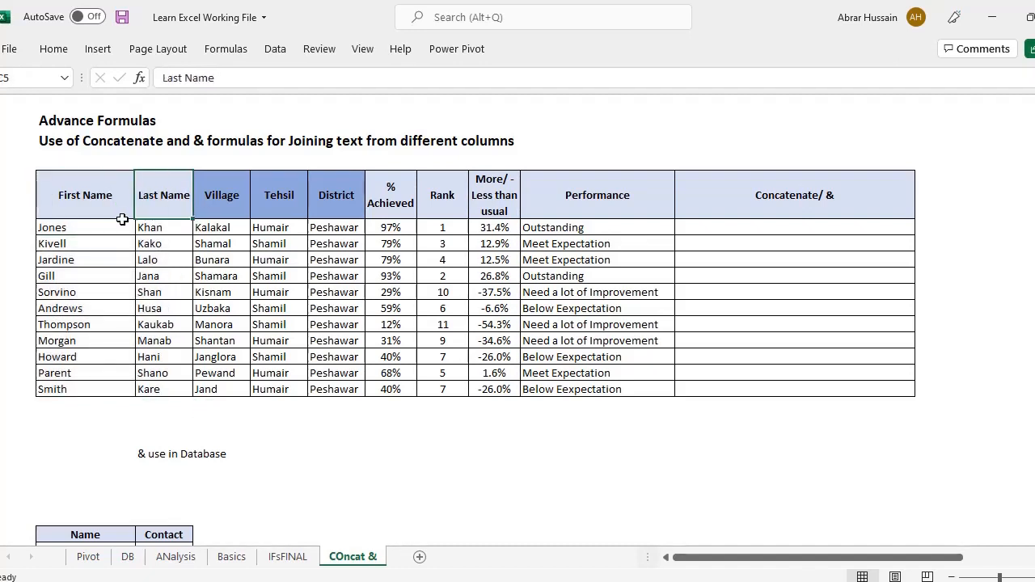
{"action": "left_click", "coordinate": [98, 227]}
{"action": "left_click", "coordinate": [171, 209]}
{"action": "left_click", "coordinate": [97, 228]}
{"action": "left_click", "coordinate": [177, 226]}
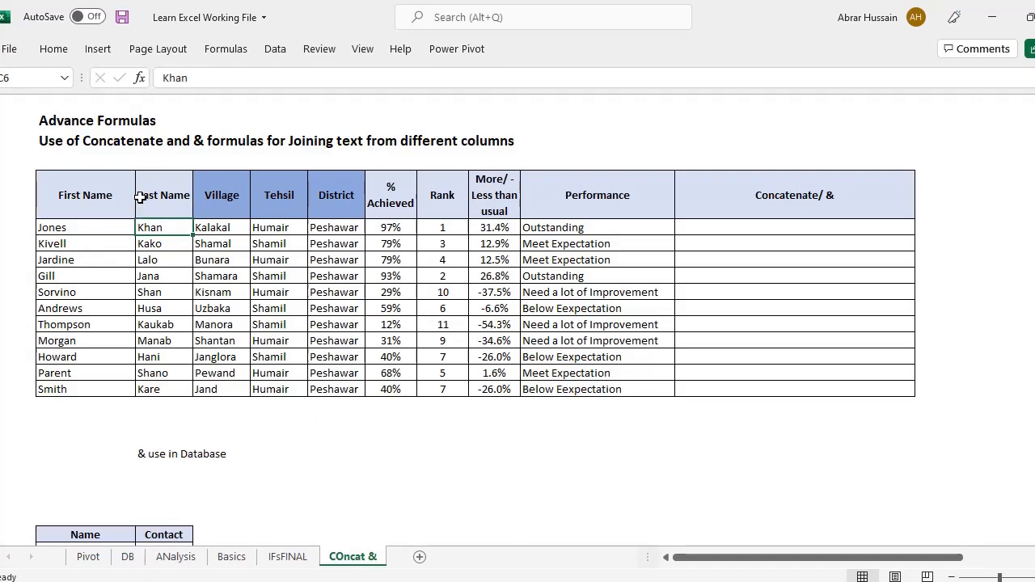
Step: Join the first record's first and last names in cell K6 of the Concatenate/ & column with =CONCATENATE(B6,C6)
{"action": "left_click", "coordinate": [750, 184]}
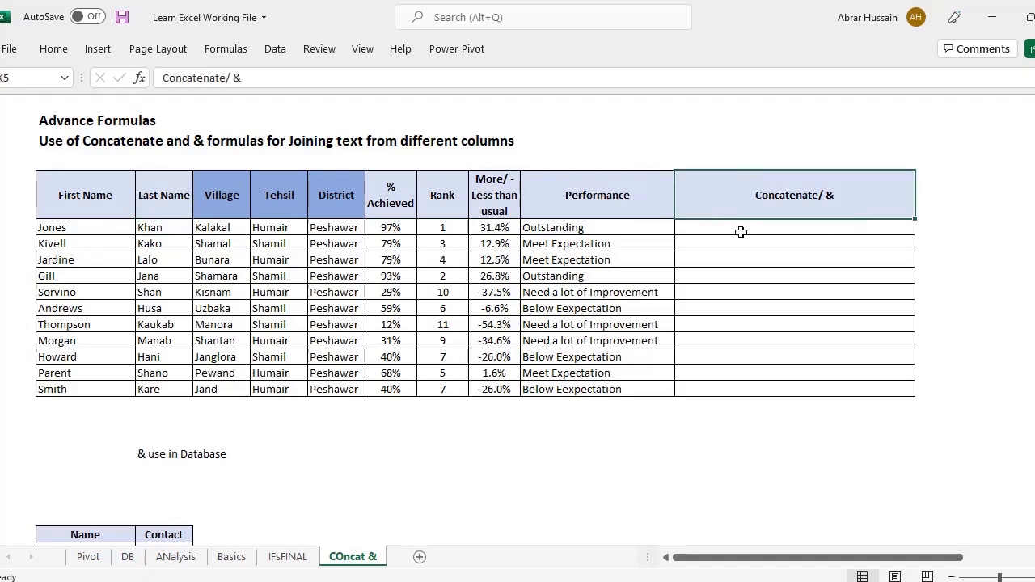
{"action": "left_click", "coordinate": [737, 232]}
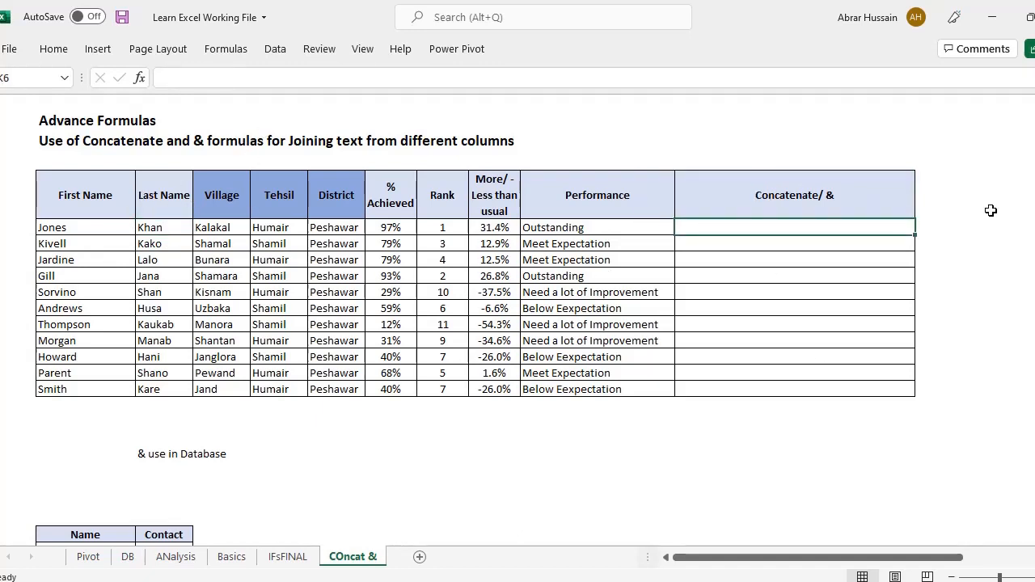
{"action": "type", "text": "="}
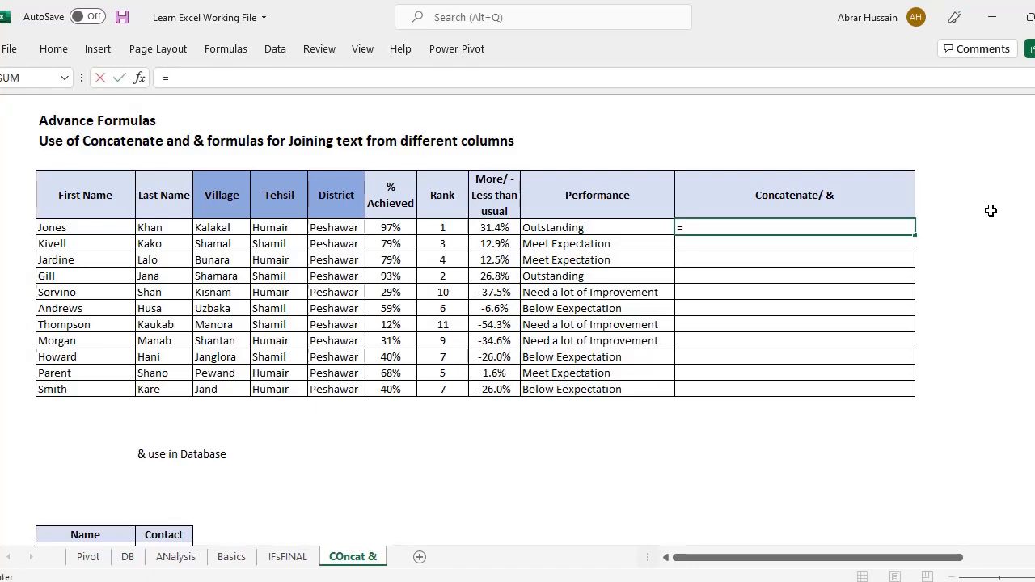
{"action": "type", "text": "CON"}
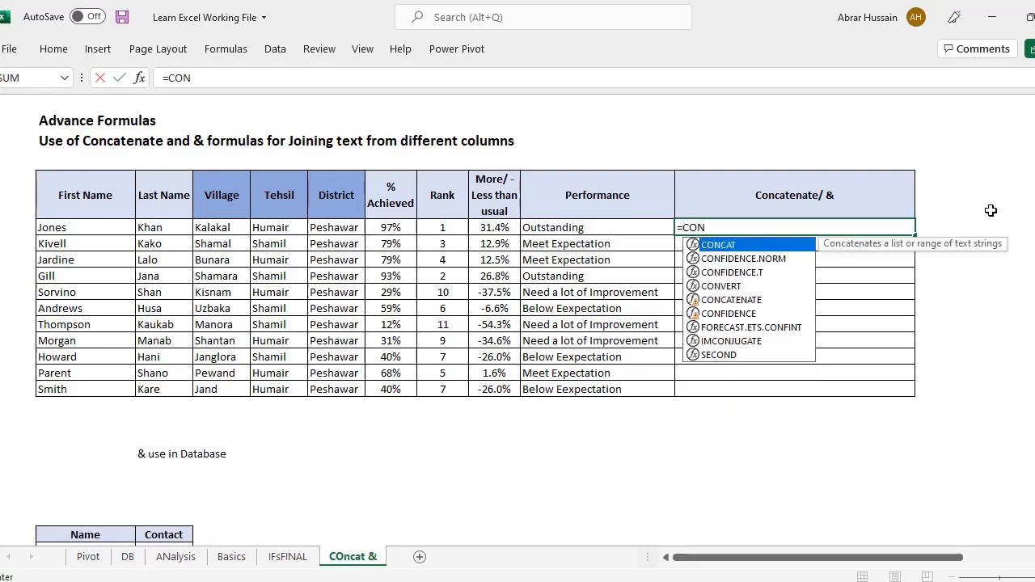
{"action": "type", "text": "CATE"}
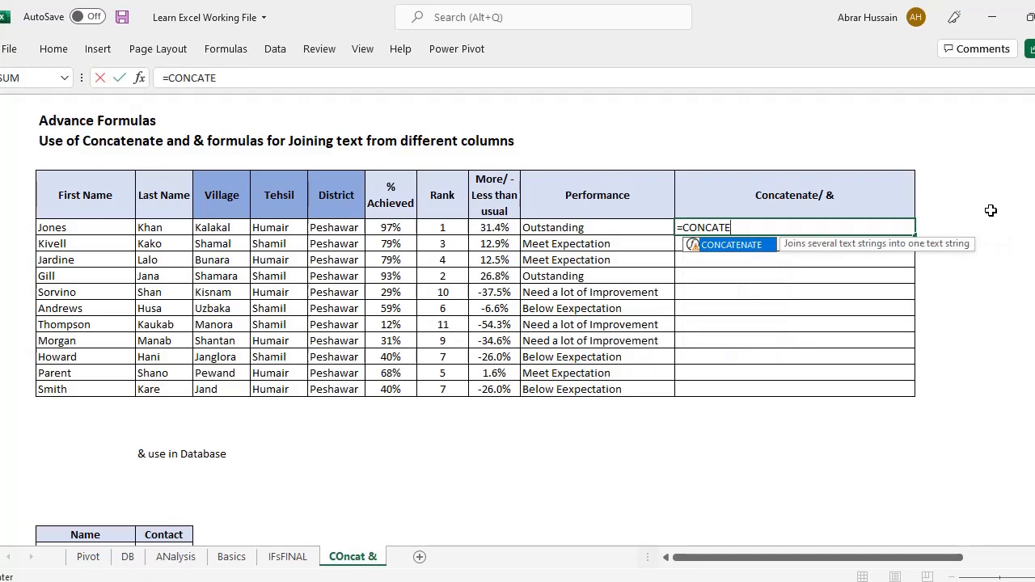
{"action": "type", "text": "NATE("}
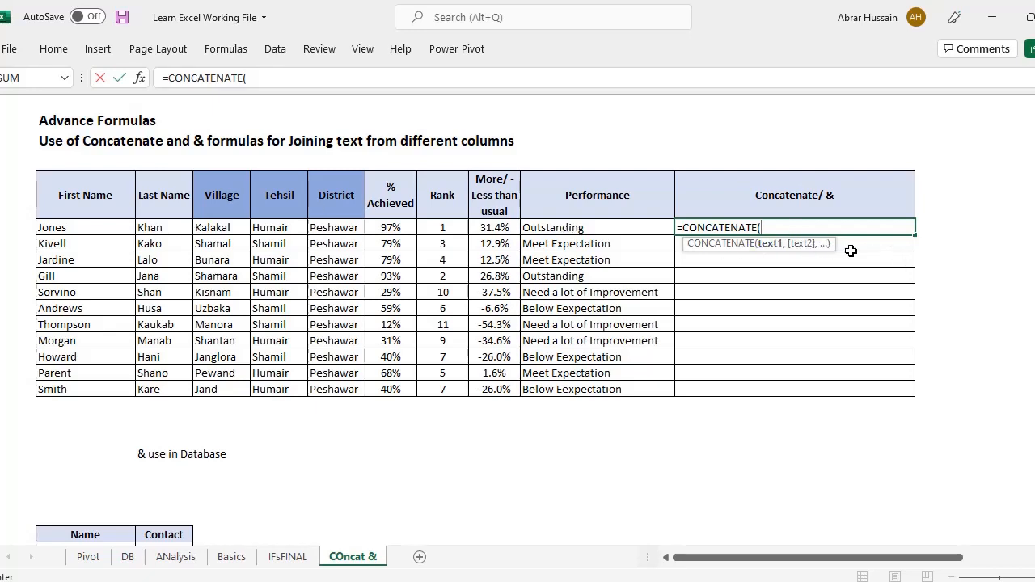
{"action": "left_click", "coordinate": [94, 230]}
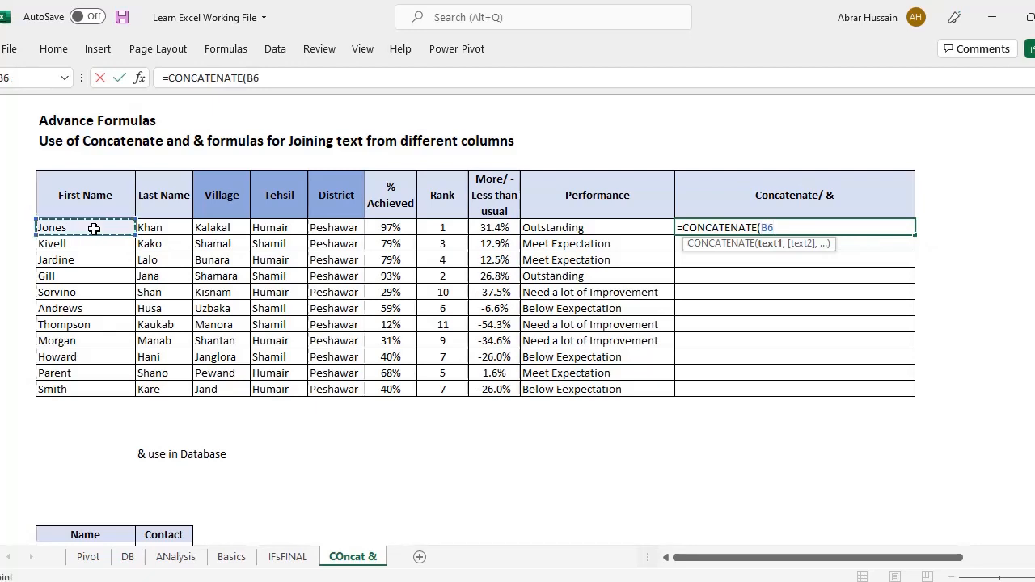
{"action": "type", "text": ","}
{"action": "left_click", "coordinate": [156, 230]}
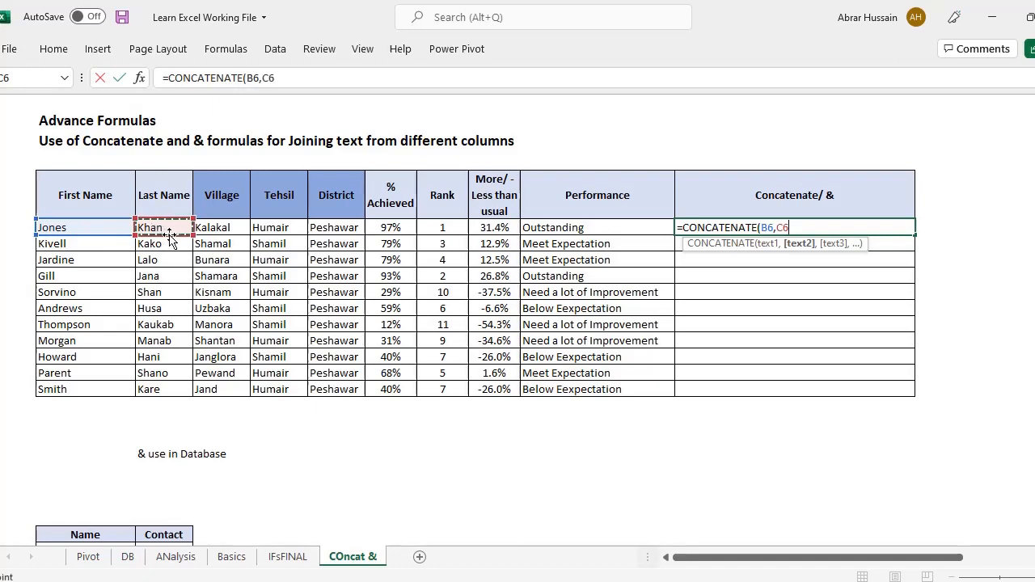
{"action": "type", "text": ")"}
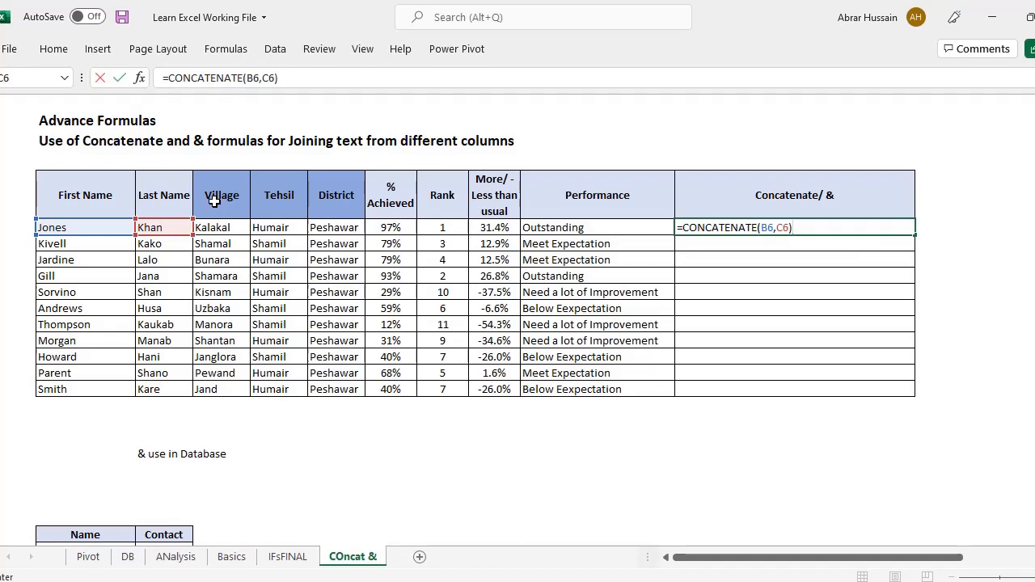
{"action": "key", "text": "Return"}
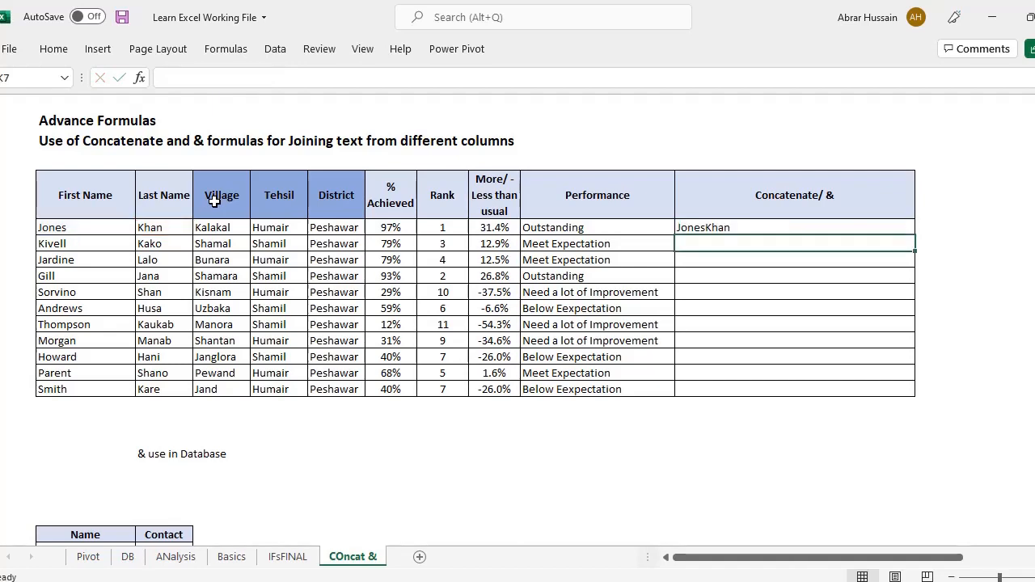
{"action": "key", "text": "Up"}
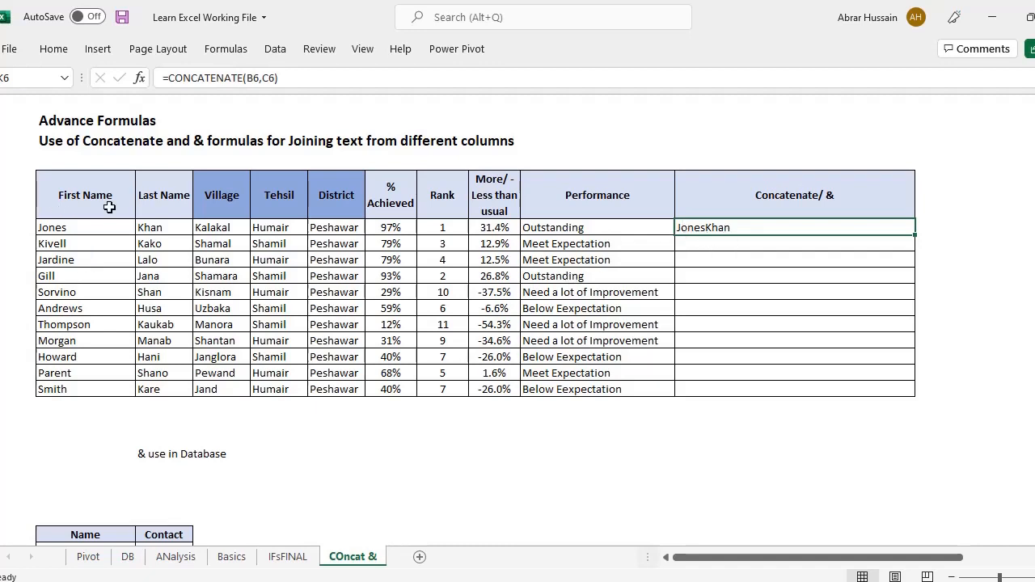
Step: Add a space between the two names in cell K6 by changing its formula to =CONCATENATE(B6," ",C6)
{"action": "left_click", "coordinate": [73, 233]}
{"action": "left_click", "coordinate": [148, 229]}
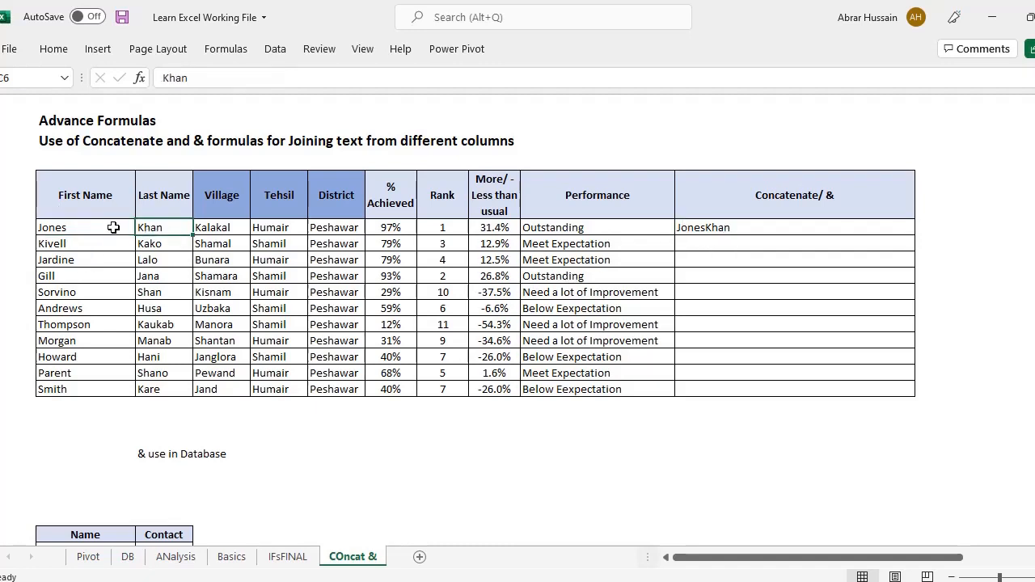
{"action": "left_click", "coordinate": [87, 227]}
{"action": "left_click", "coordinate": [742, 230]}
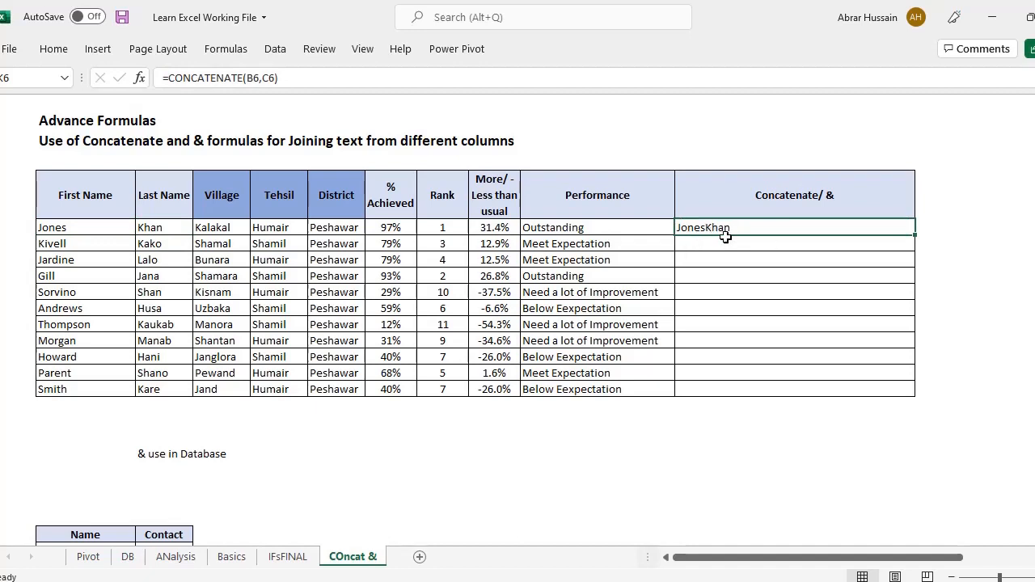
{"action": "double_click", "coordinate": [706, 229]}
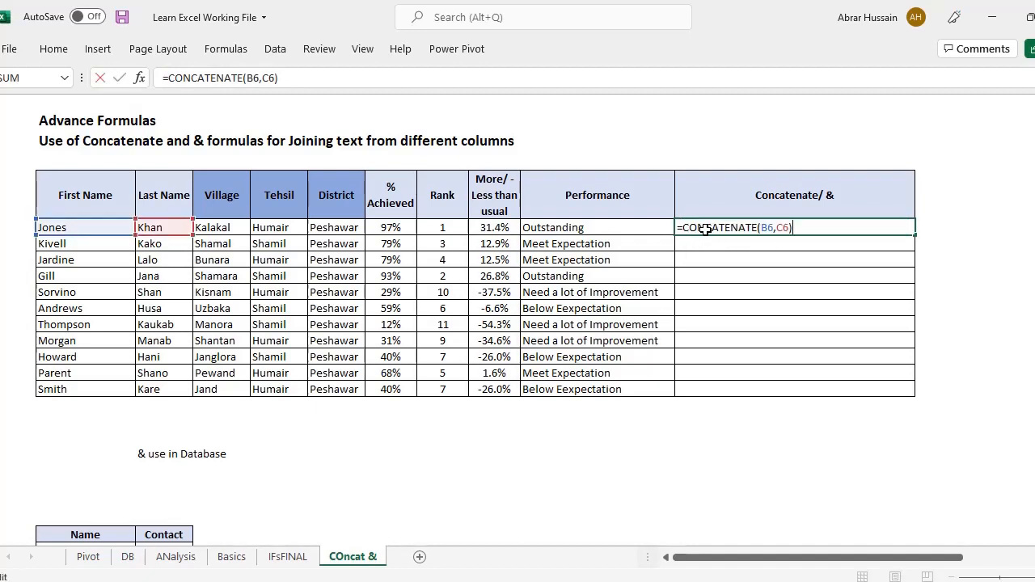
{"action": "left_click", "coordinate": [779, 228]}
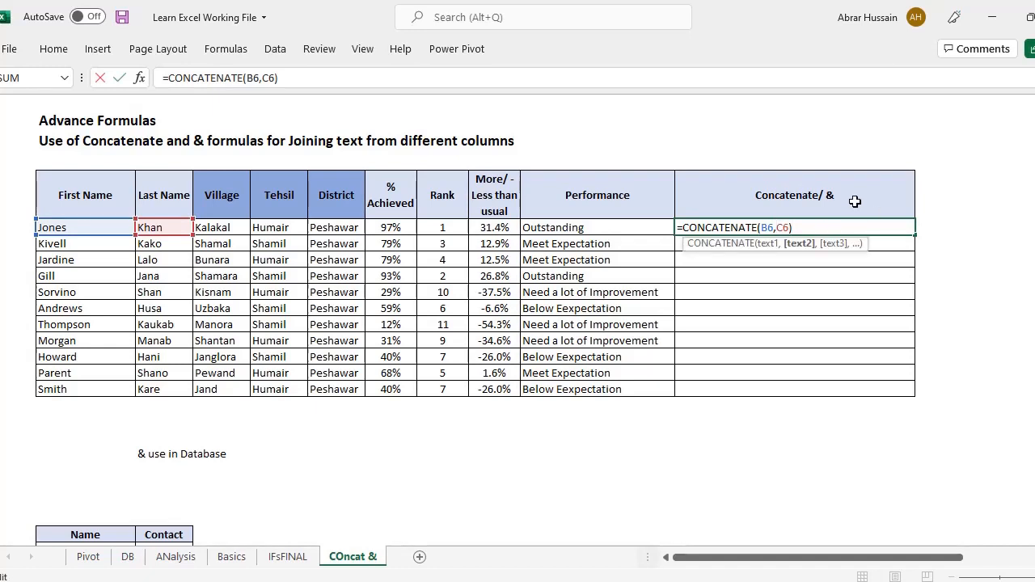
{"action": "type", "text": "\" \""}
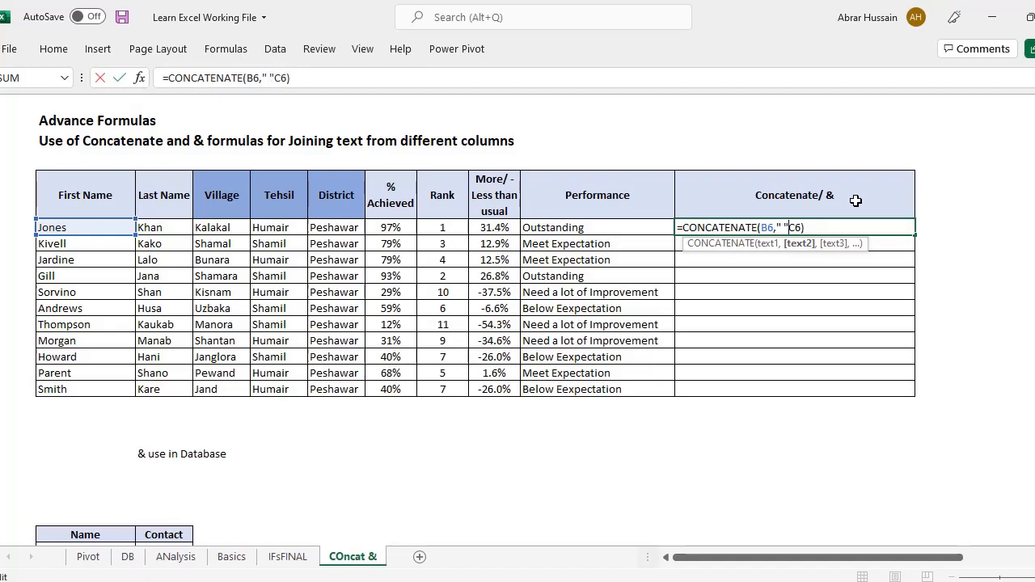
{"action": "type", "text": ","}
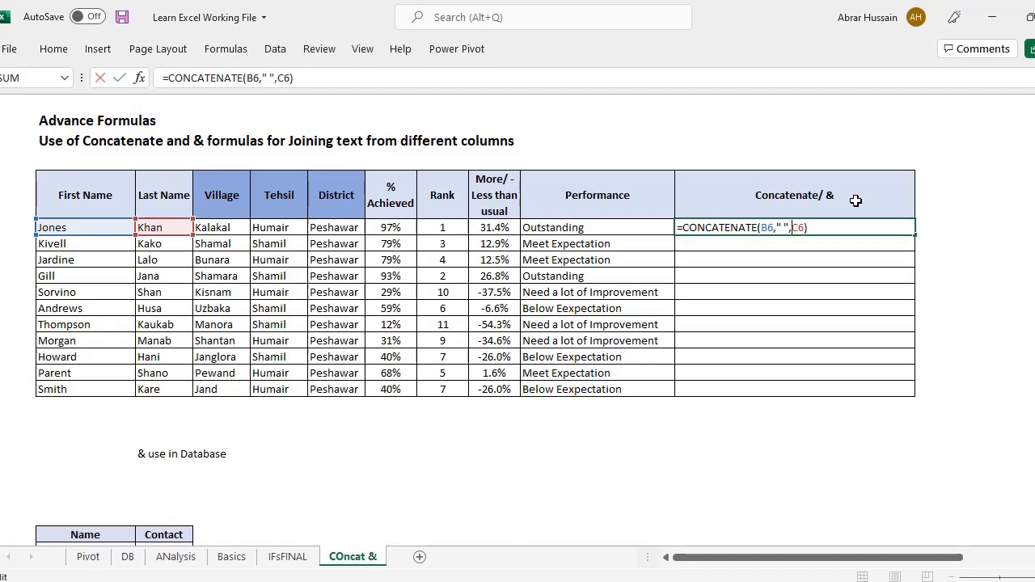
{"action": "key", "text": "ctrl+Return"}
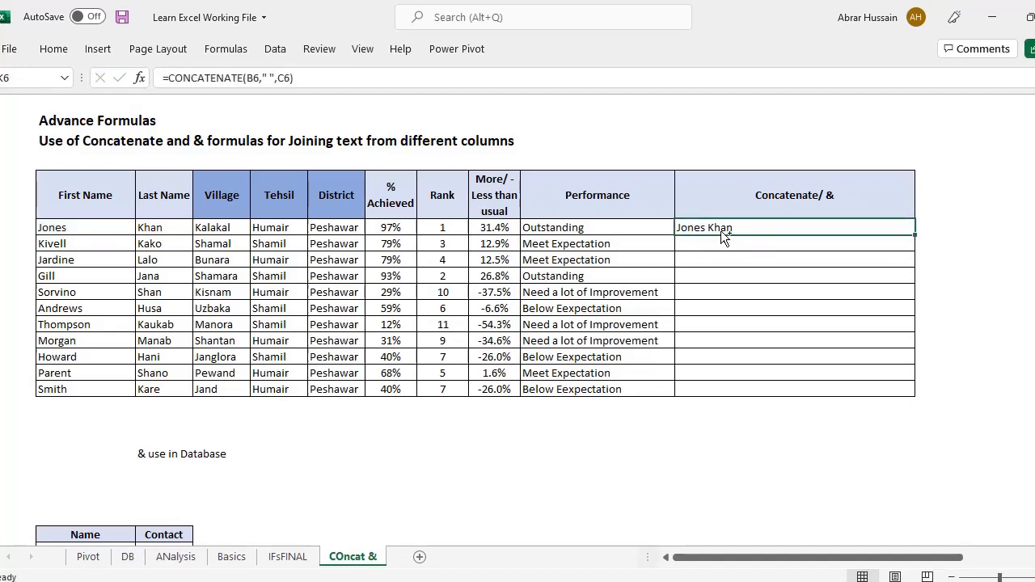
Step: Separate the two names in cell K6 with a comma by changing its formula to =CONCATENATE(B6,",",C6)
{"action": "scroll", "coordinate": [720, 230], "scroll_direction": "up", "scroll_amount": 1, "text": "ctrl"}
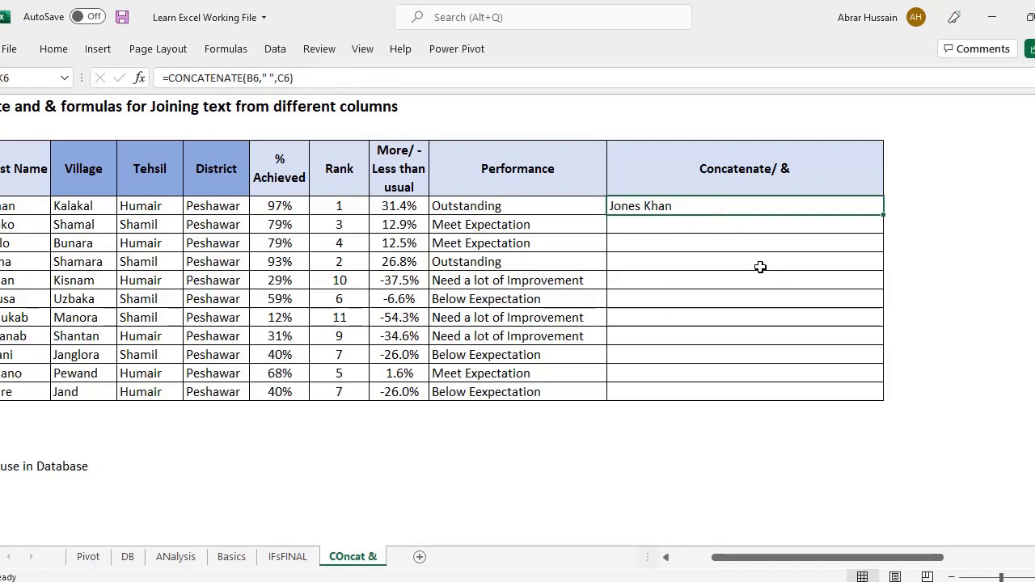
{"action": "key", "text": "F2"}
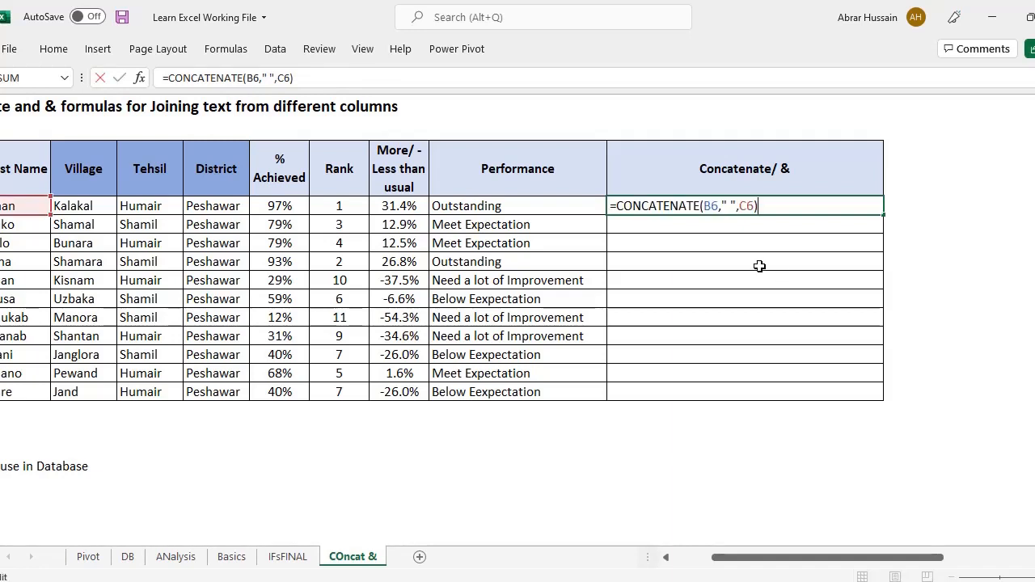
{"action": "left_click", "coordinate": [729, 206]}
{"action": "key", "text": "Delete"}
{"action": "type", "text": ","}
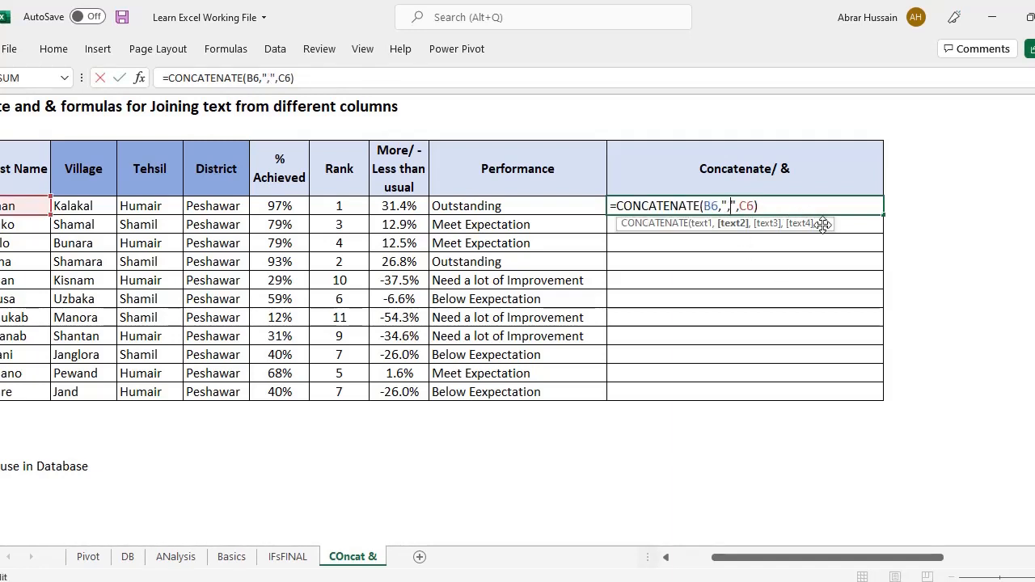
{"action": "key", "text": "Return"}
{"action": "key", "text": "Up"}
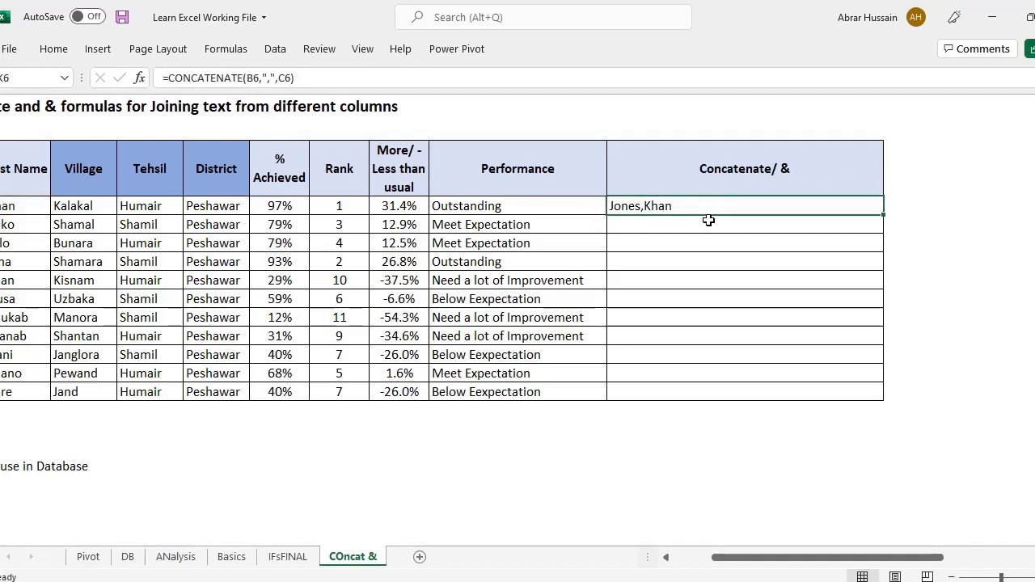
Step: Add a space after the comma in cell K6's separator, making the formula =CONCATENATE(B6,", ",C6)
{"action": "key", "text": "F2"}
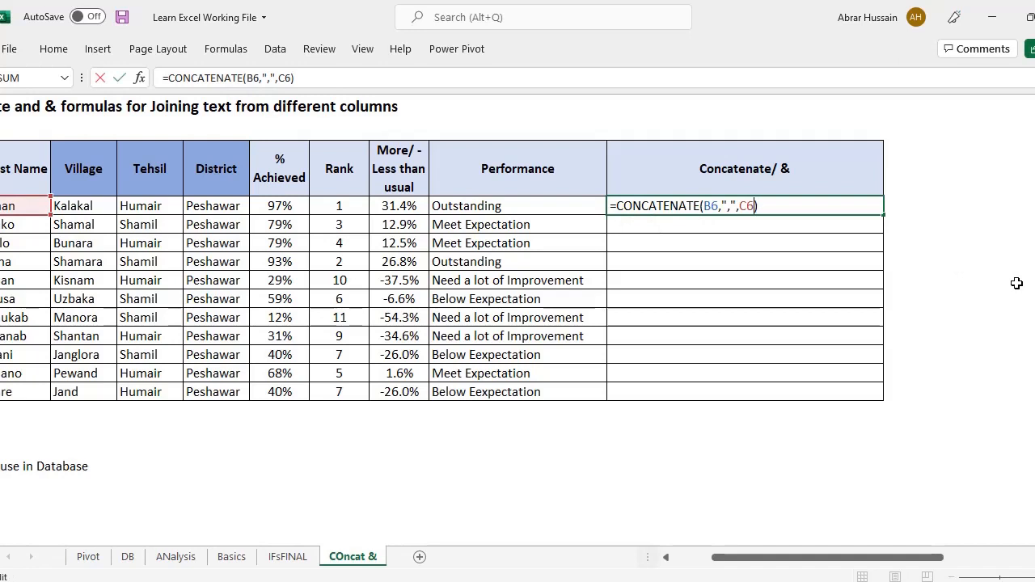
{"action": "key", "text": "Left"}
{"action": "key", "text": "Left"}
{"action": "key", "text": "Left"}
{"action": "key", "text": "Left"}
{"action": "key", "text": "Left"}
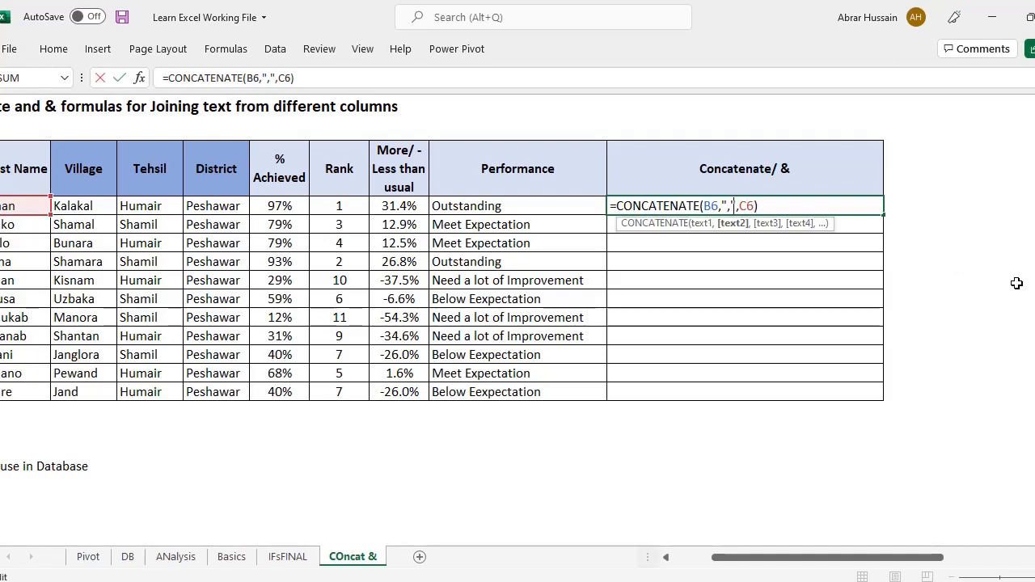
{"action": "key", "text": "Return"}
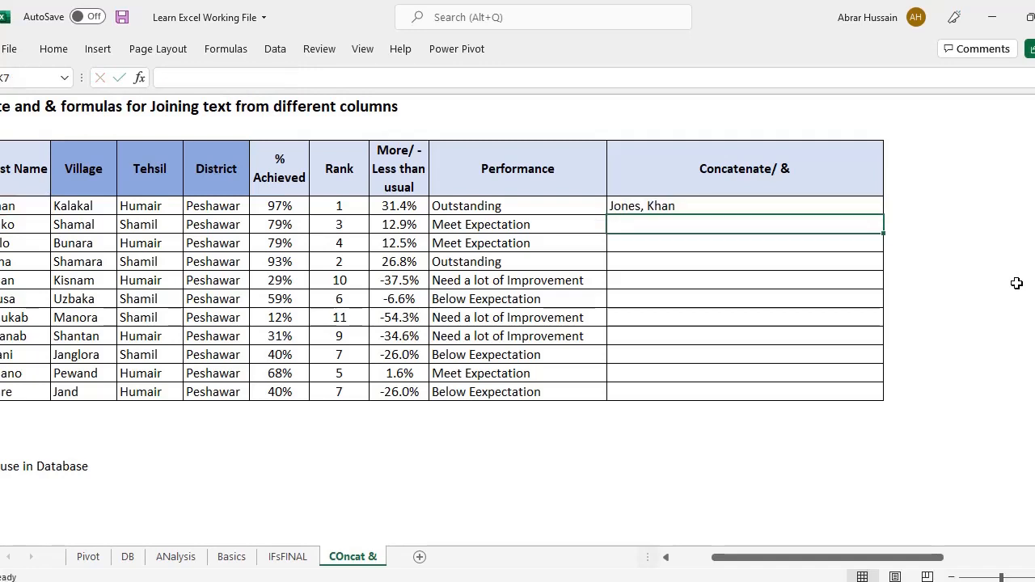
{"action": "double_click", "coordinate": [671, 205]}
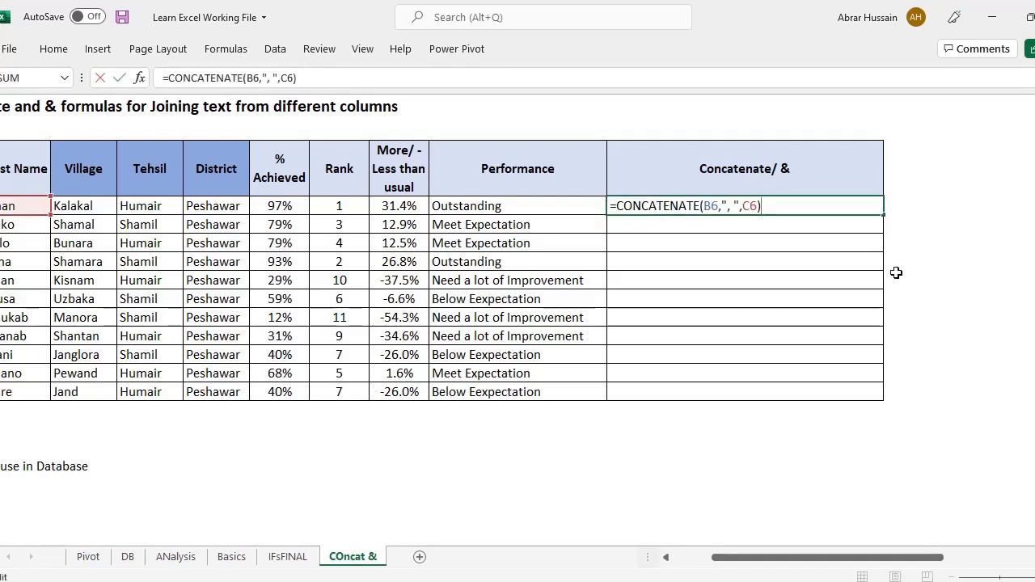
{"action": "key", "text": "Escape"}
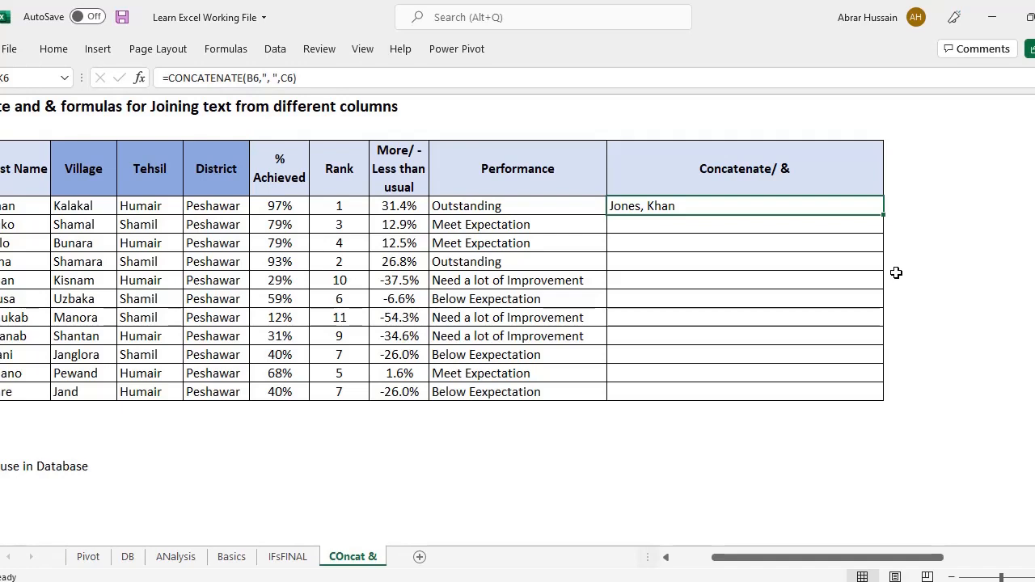
{"action": "key", "text": "F2"}
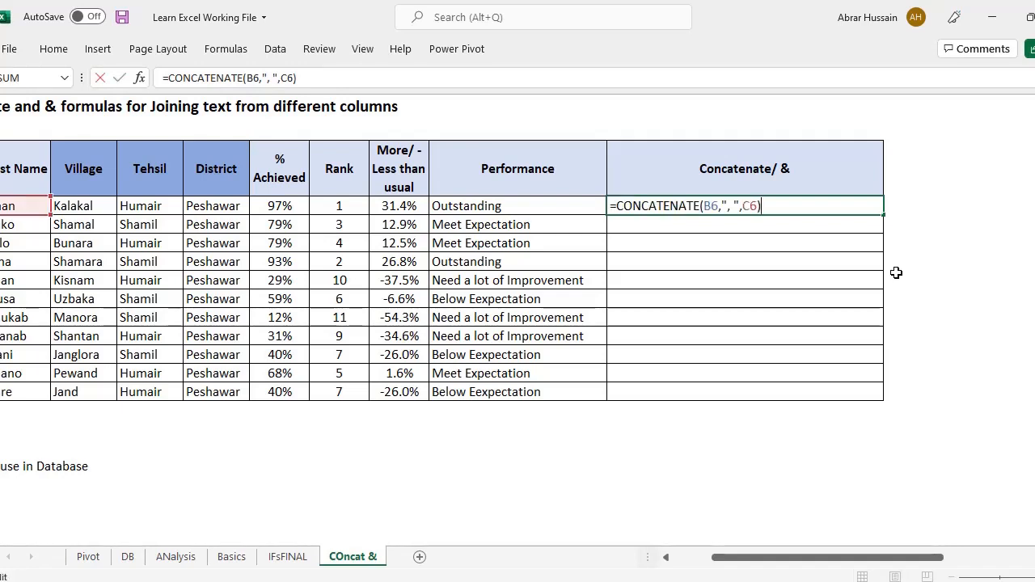
{"action": "key", "text": "Escape"}
{"action": "scroll", "coordinate": [812, 265], "scroll_direction": "down", "scroll_amount": 1}
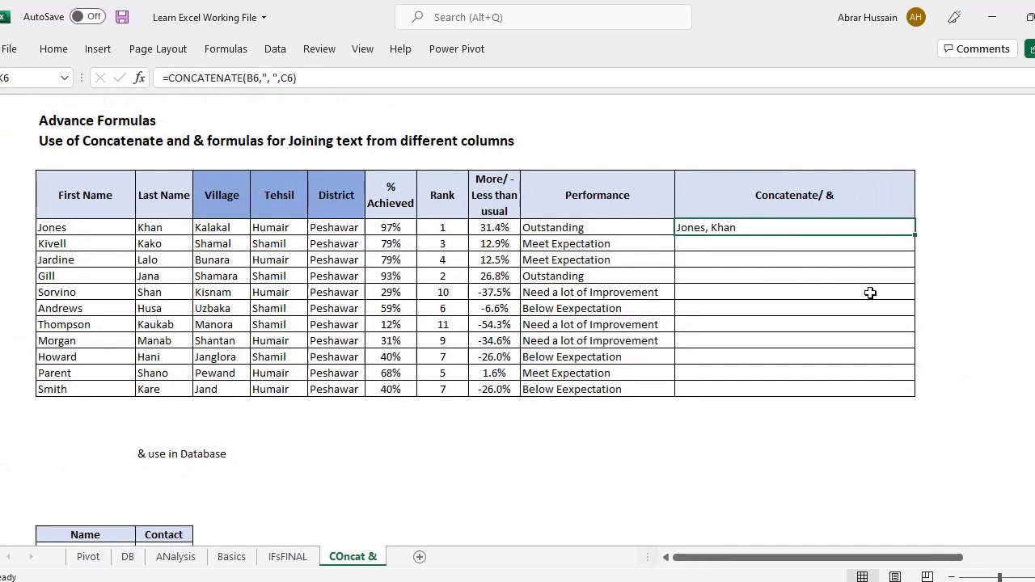
Step: Try the last name first in cell K6 by rewriting its formula as =CONCATENATE(C6,", ",B6)
{"action": "type", "text": "="}
{"action": "key", "text": "Escape"}
{"action": "key", "text": "F2"}
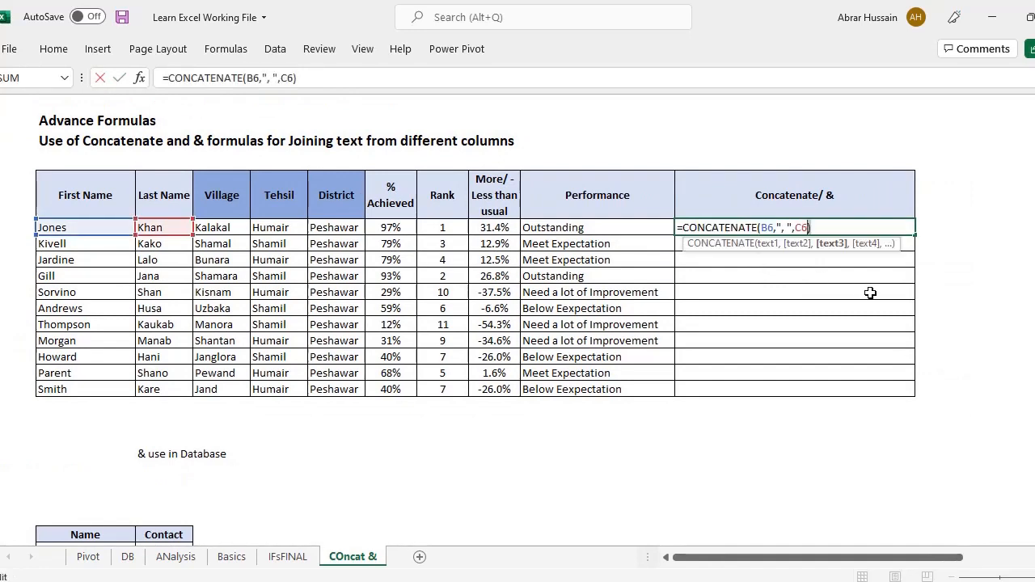
{"action": "key", "text": "BackSpace"}
{"action": "key", "text": "BackSpace"}
{"action": "key", "text": "BackSpace"}
{"action": "key", "text": "BackSpace"}
{"action": "key", "text": "BackSpace"}
{"action": "key", "text": "BackSpace"}
{"action": "key", "text": "BackSpace"}
{"action": "key", "text": "BackSpace"}
{"action": "key", "text": "BackSpace"}
{"action": "key", "text": "BackSpace"}
{"action": "key", "text": "BackSpace"}
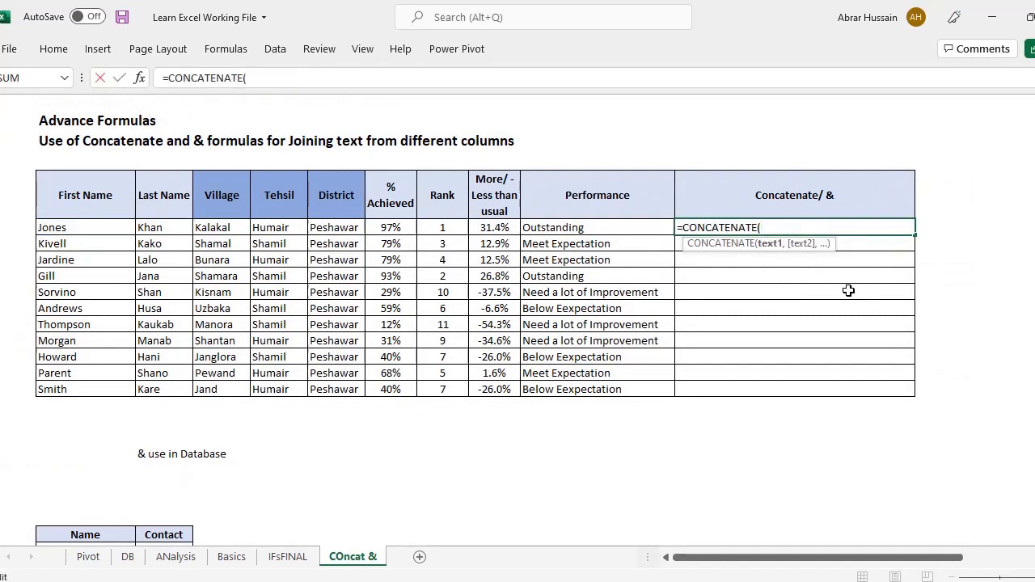
{"action": "left_click", "coordinate": [169, 228]}
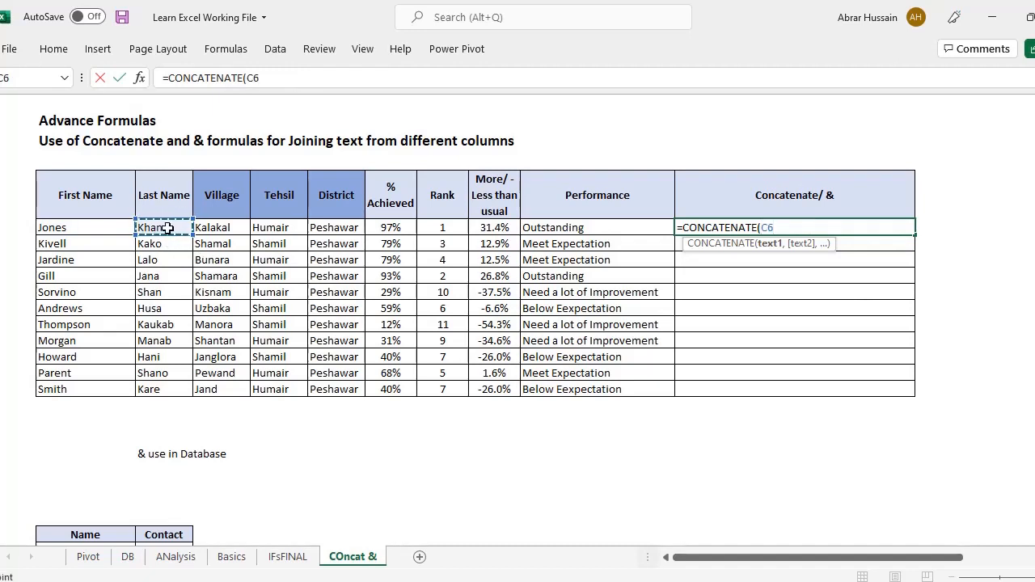
{"action": "type", "text": ",\","}
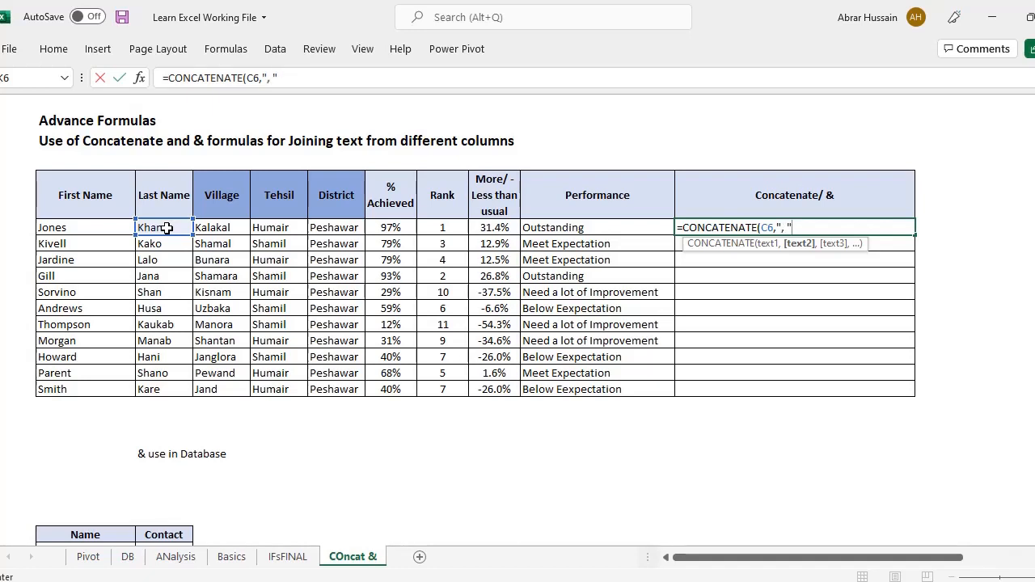
{"action": "type", "text": ","}
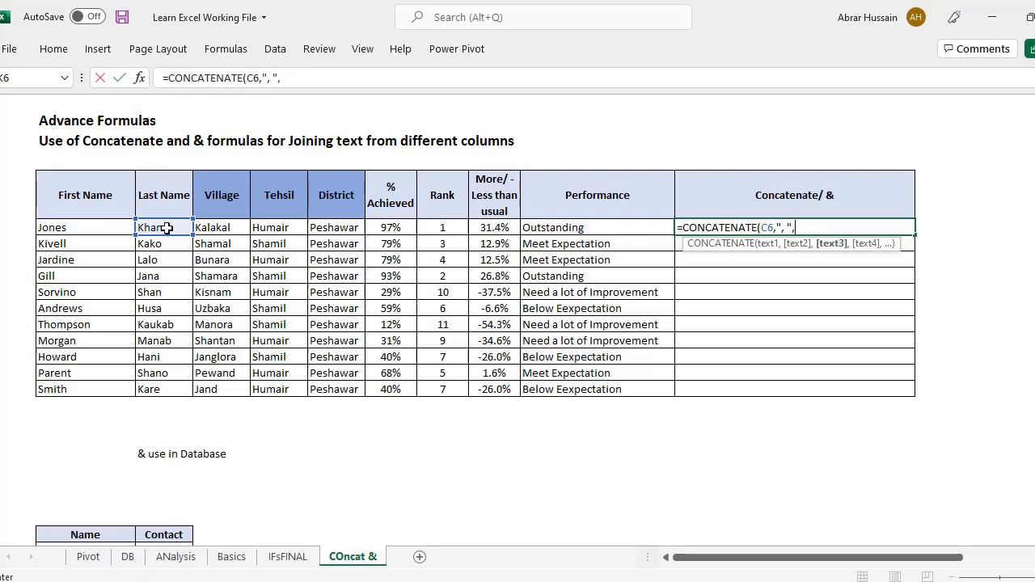
{"action": "left_click", "coordinate": [47, 234]}
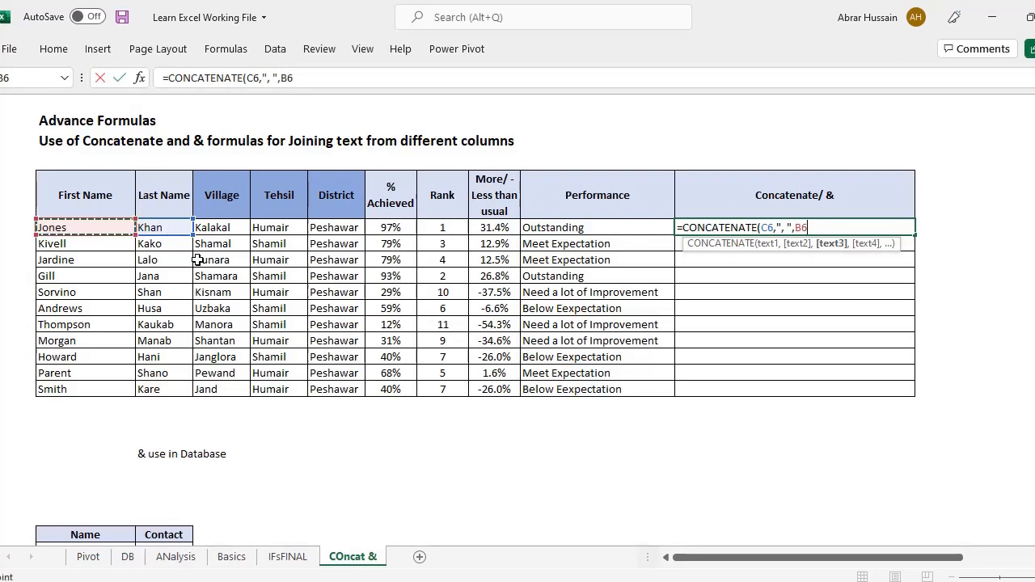
{"action": "type", "text": ")"}
{"action": "key", "text": "Return"}
{"action": "key", "text": "Up"}
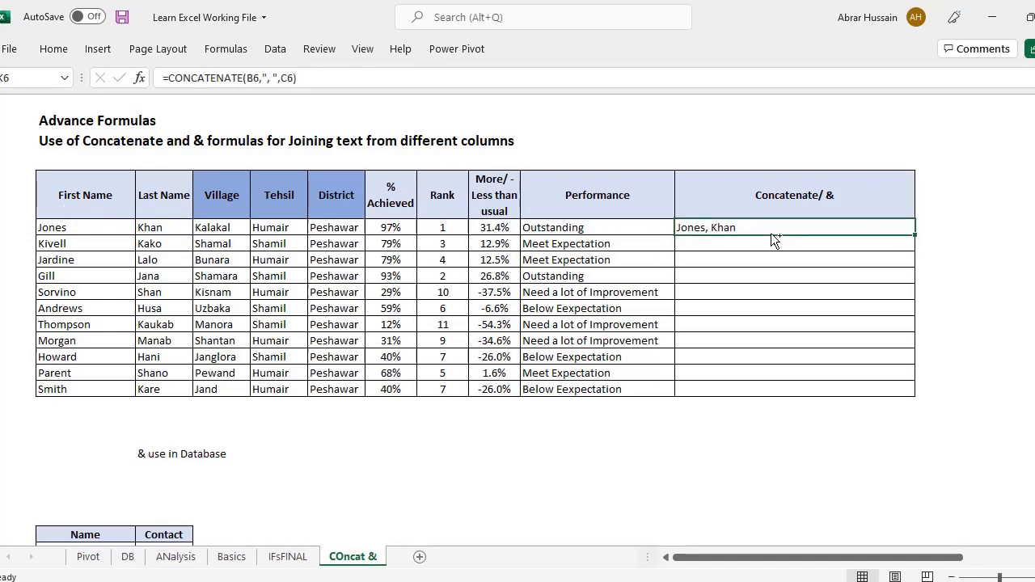
Step: Turn on the row and column headings and the gridlines for the COncat & sheet
{"action": "scroll", "coordinate": [771, 233], "scroll_direction": "up", "scroll_amount": 1, "text": "ctrl"}
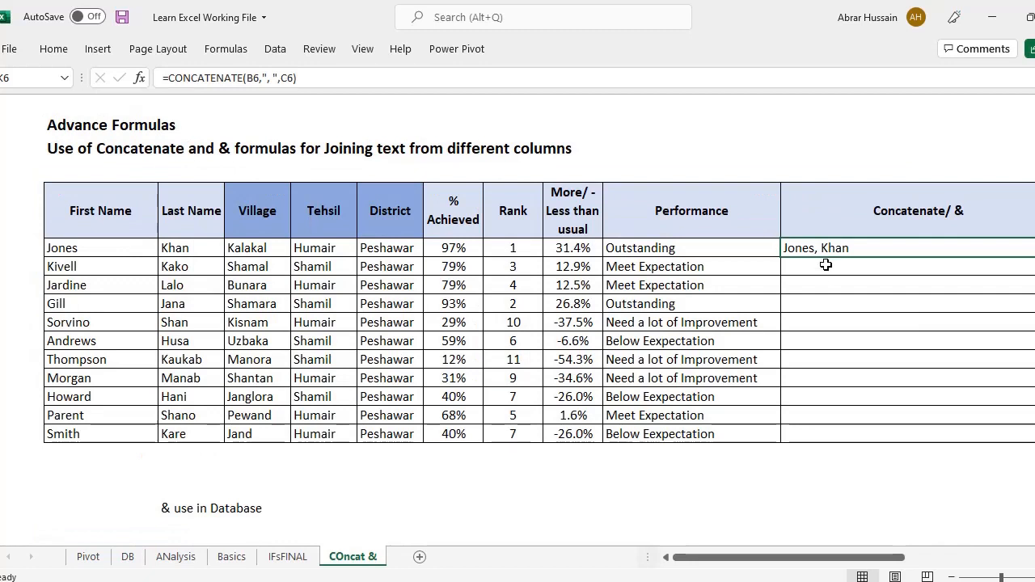
{"action": "left_click_drag", "start_coordinate": [749, 559], "coordinate": [748, 561]}
{"action": "left_click", "coordinate": [360, 53]}
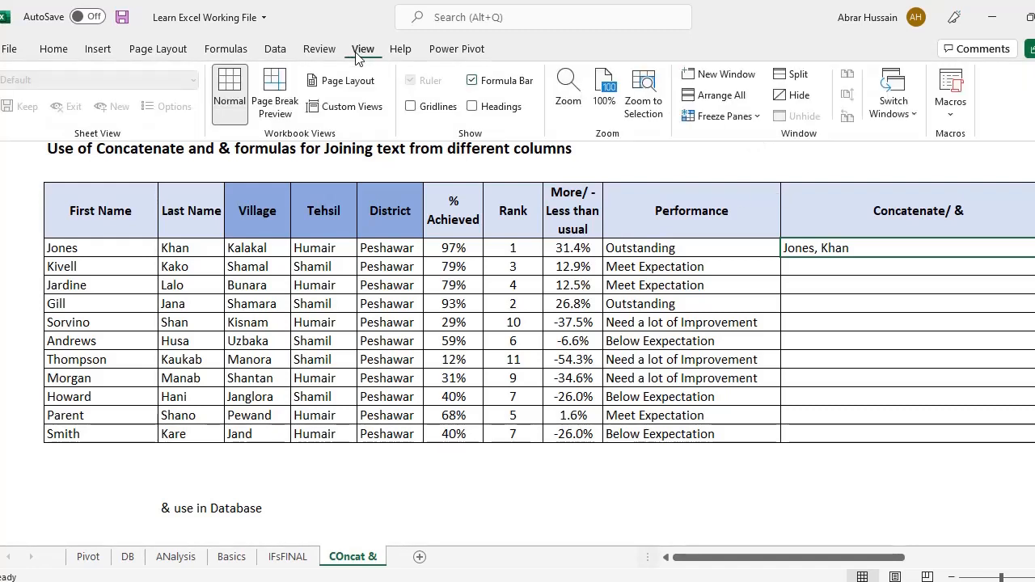
{"action": "left_click", "coordinate": [474, 106]}
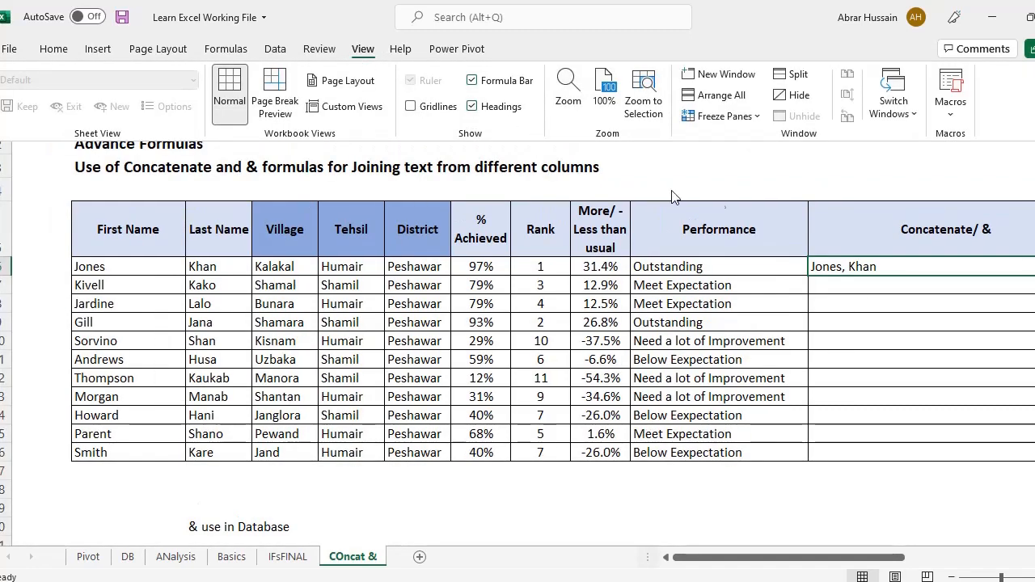
{"action": "left_click", "coordinate": [411, 106]}
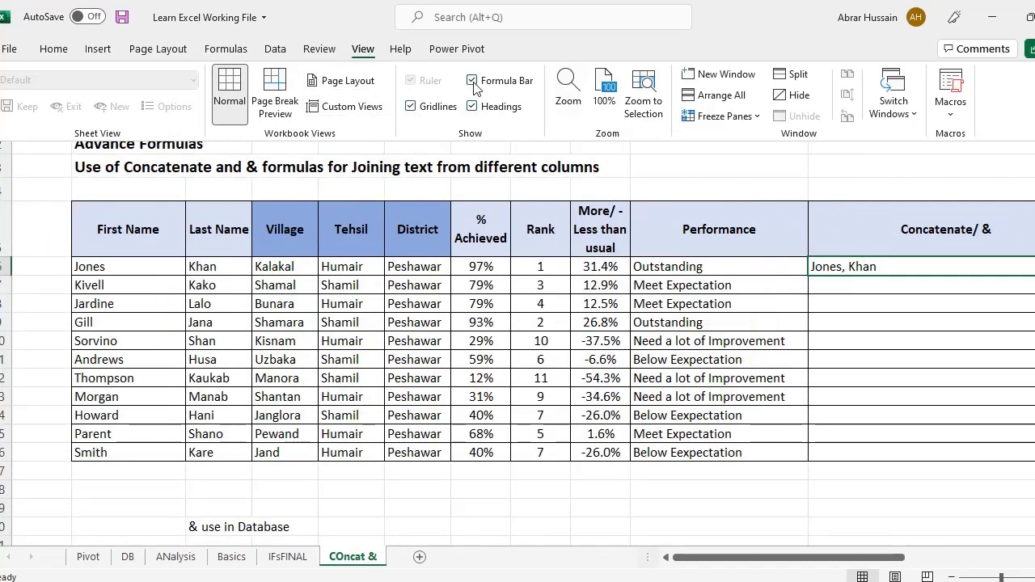
{"action": "left_click", "coordinate": [310, 223]}
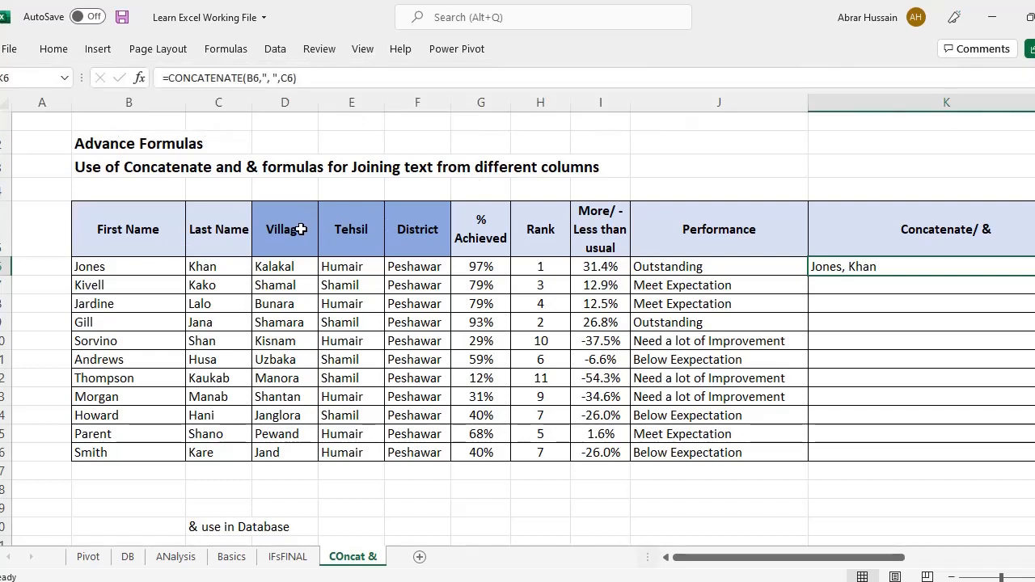
Step: Examine the Village, Tehsil and District headers and the first record's entries in those columns
{"action": "left_click_drag", "start_coordinate": [298, 228], "coordinate": [408, 238]}
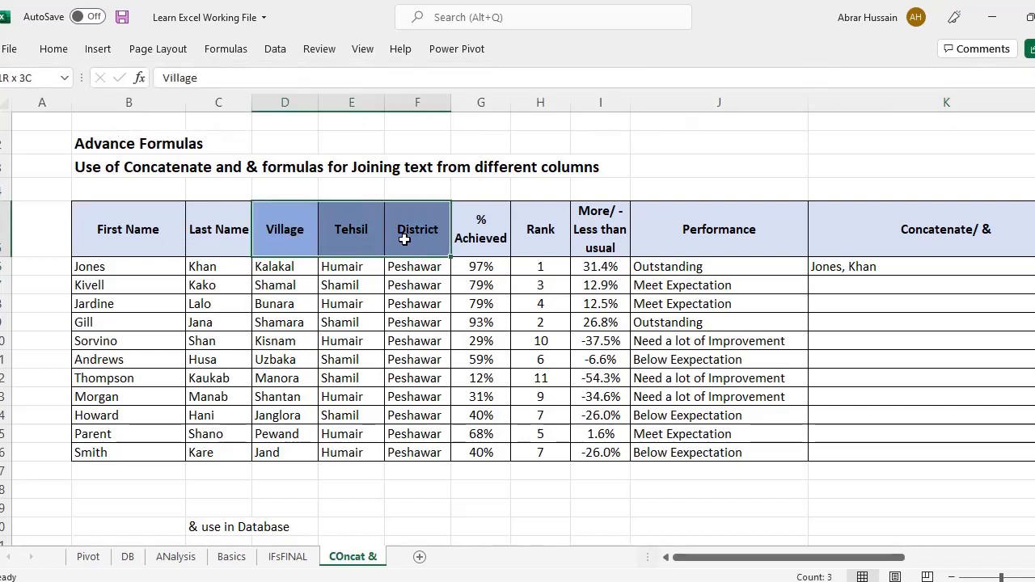
{"action": "left_click", "coordinate": [277, 274]}
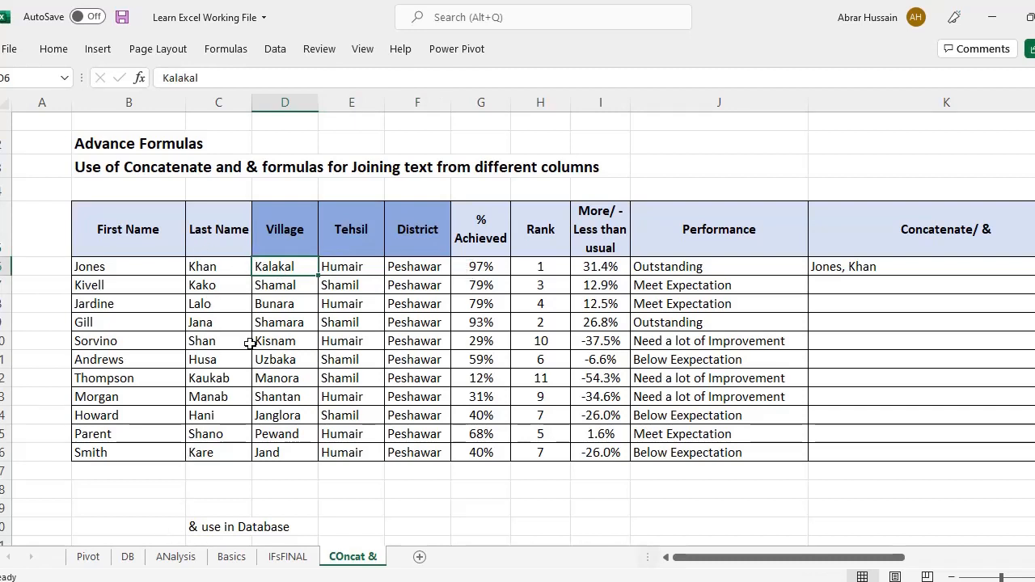
{"action": "left_click", "coordinate": [295, 233]}
{"action": "left_click", "coordinate": [356, 236]}
{"action": "left_click", "coordinate": [400, 239]}
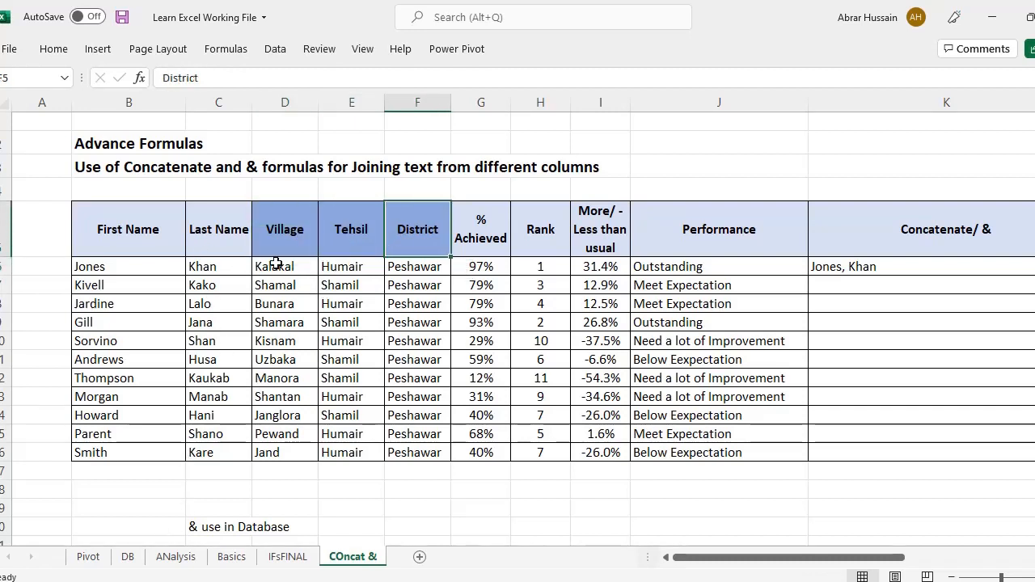
{"action": "left_click_drag", "start_coordinate": [280, 266], "coordinate": [402, 270]}
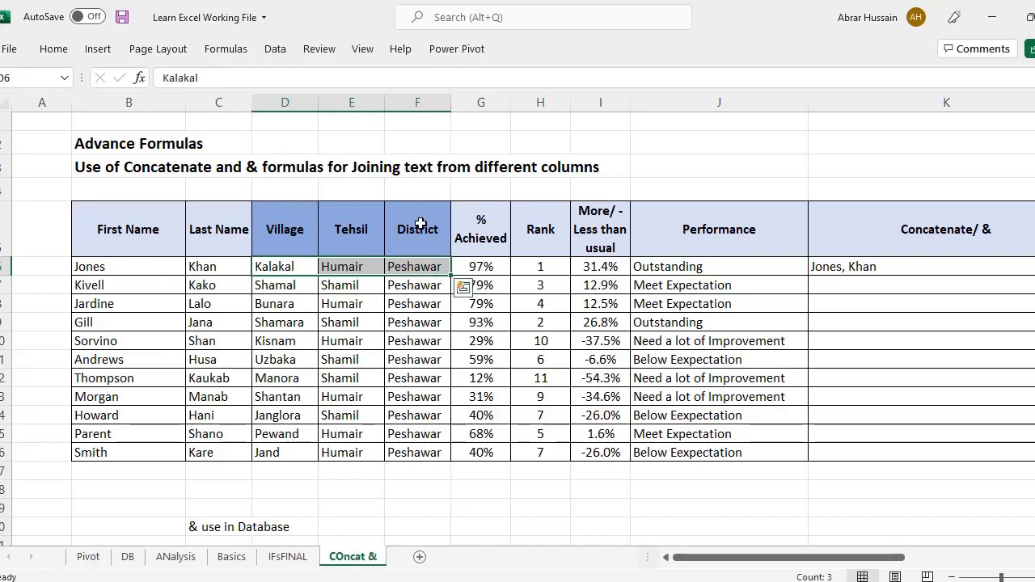
{"action": "left_click", "coordinate": [146, 270]}
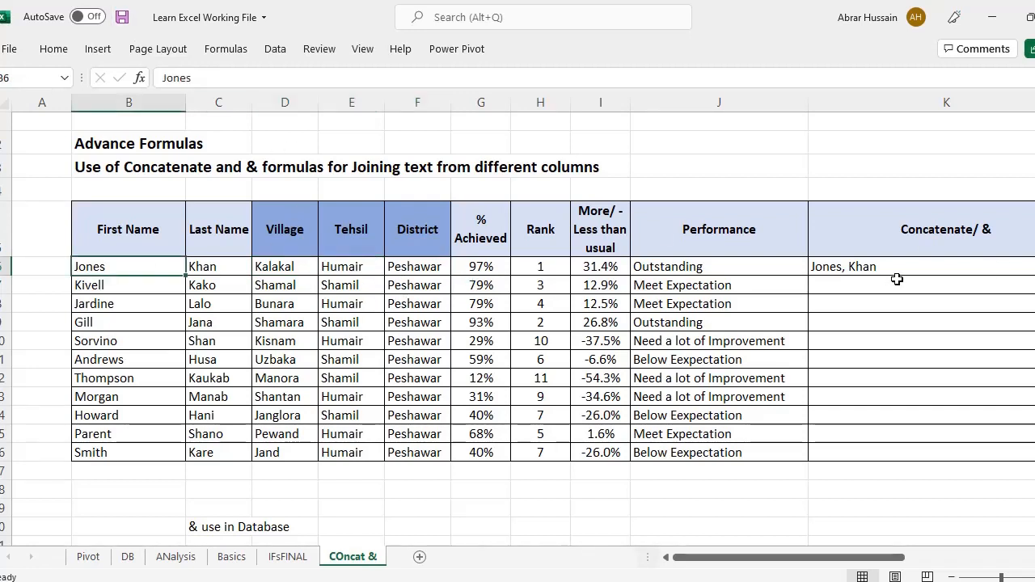
Step: Rename the Concatenate/ & column header in cell K5 as Address
{"action": "left_click", "coordinate": [864, 272]}
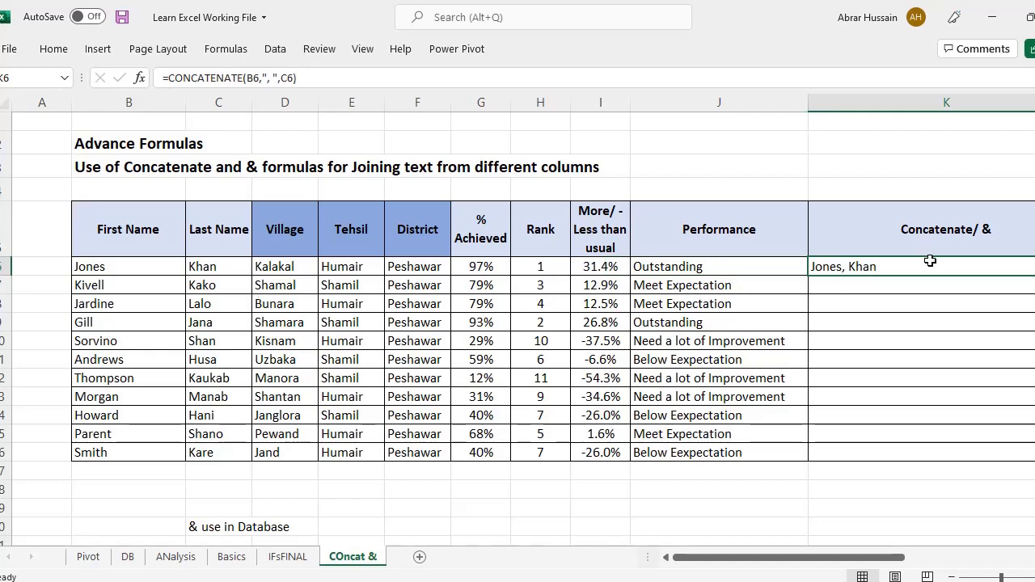
{"action": "key", "text": "Right"}
{"action": "key", "text": "Right"}
{"action": "key", "text": "Left"}
{"action": "key", "text": "Left"}
{"action": "key", "text": "Up"}
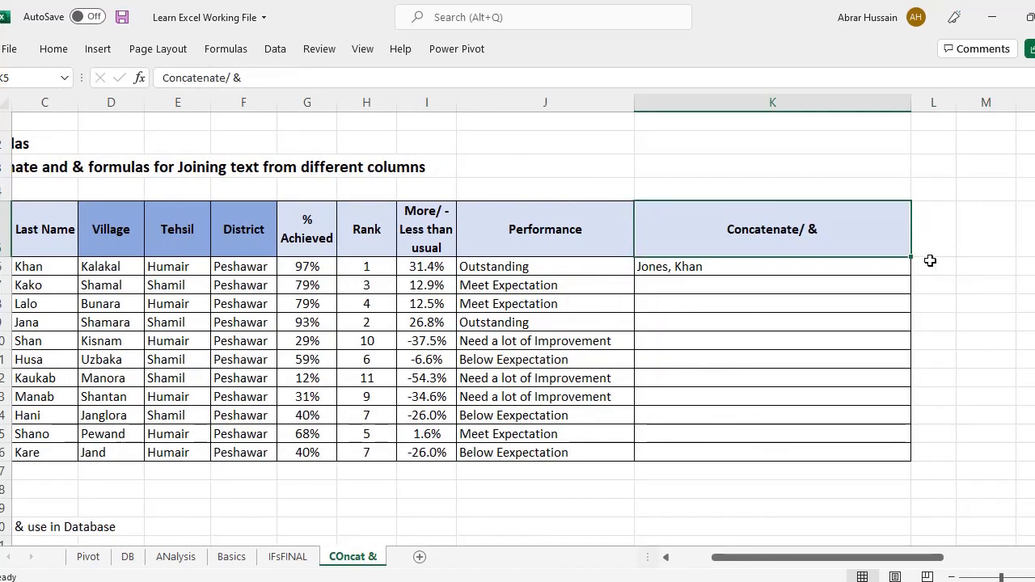
{"action": "type", "text": "Address"}
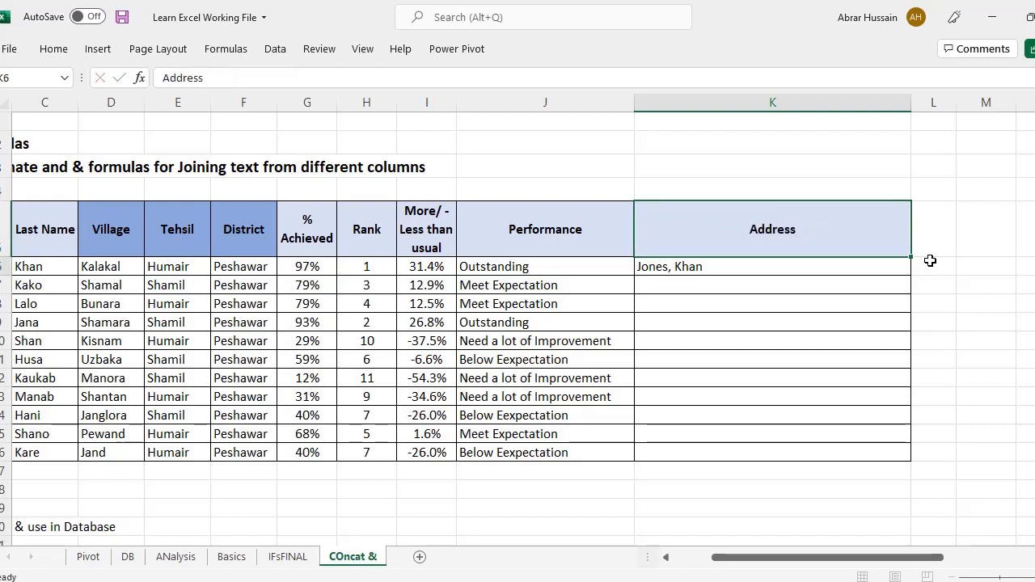
{"action": "key", "text": "Return"}
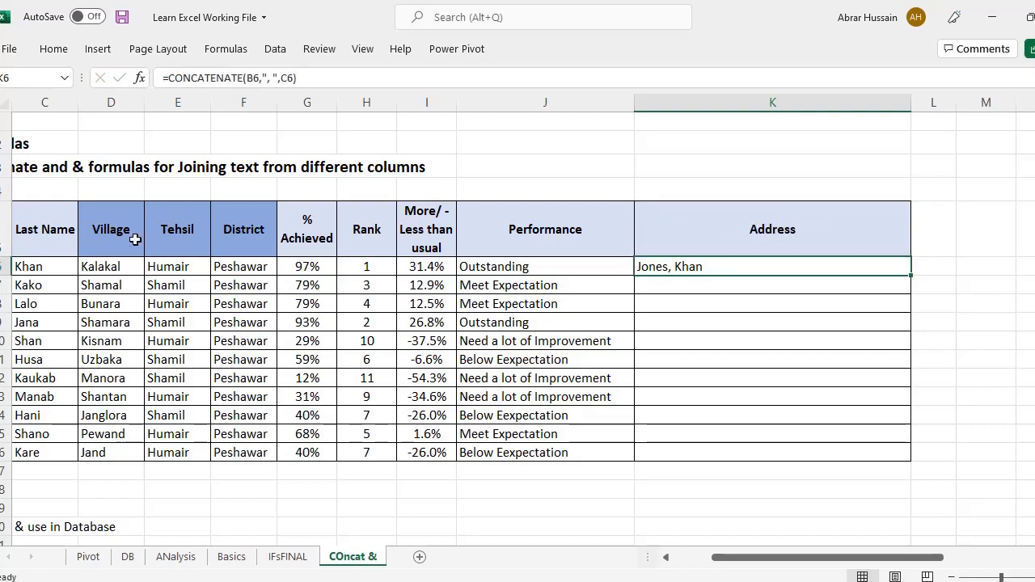
Step: Join district, tehsil and village for the first record by entering =CONCATENATE(F6,E6,D6) in cell K6
{"action": "left_click_drag", "start_coordinate": [108, 232], "coordinate": [254, 231]}
{"action": "left_click", "coordinate": [704, 271]}
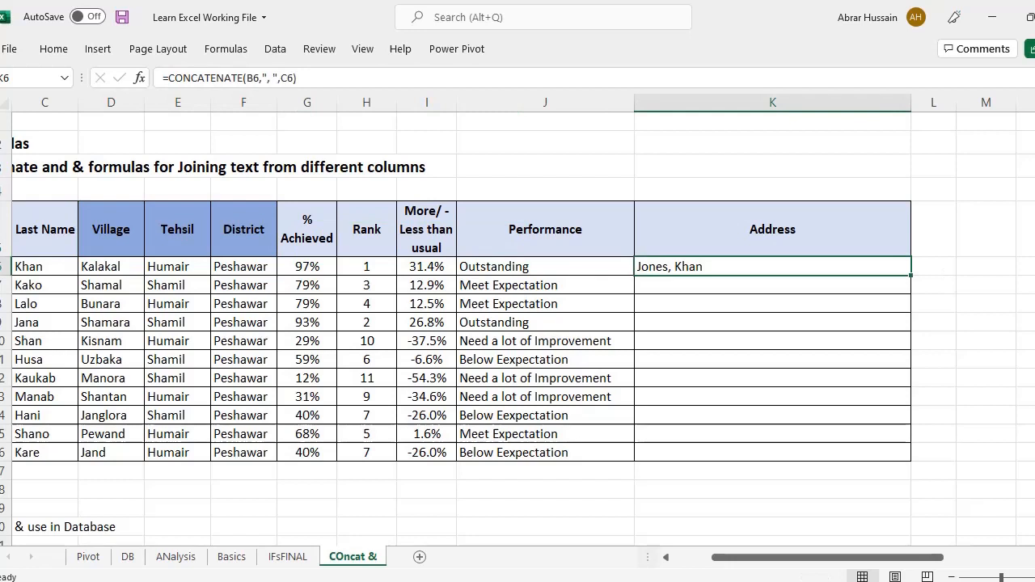
{"action": "type", "text": "=CONCAT"}
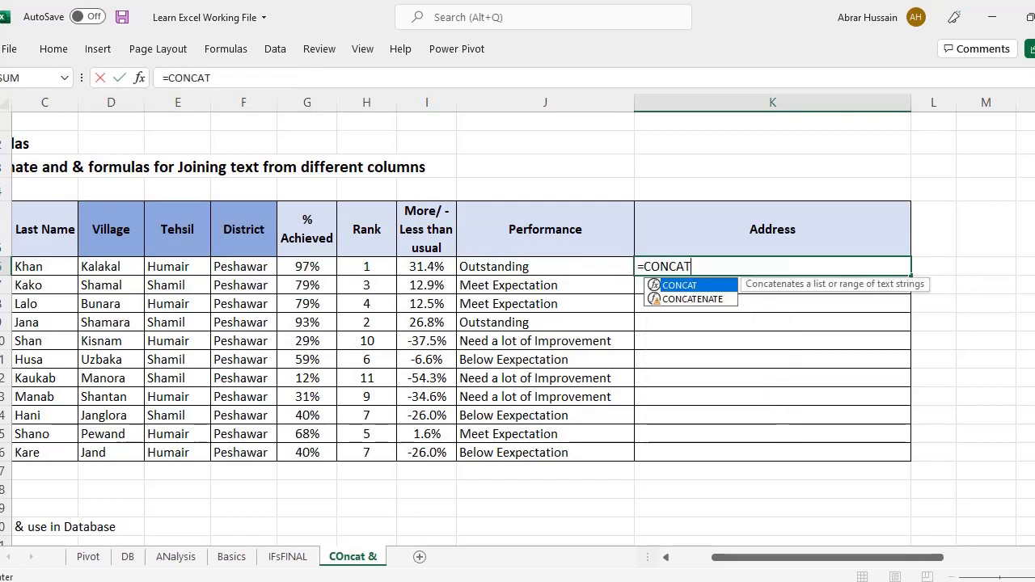
{"action": "type", "text": "ENATE("}
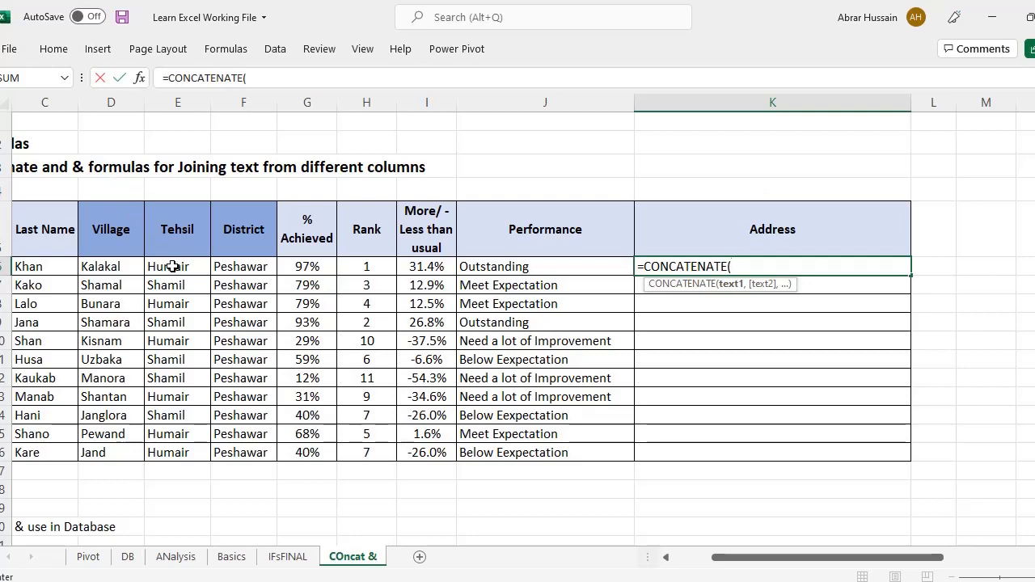
{"action": "left_click", "coordinate": [251, 266]}
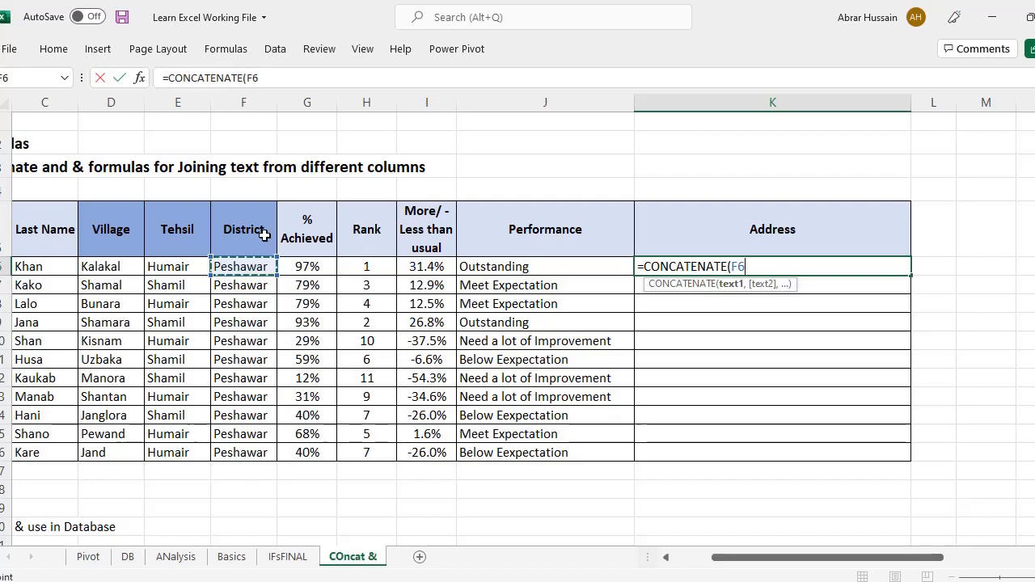
{"action": "type", "text": ","}
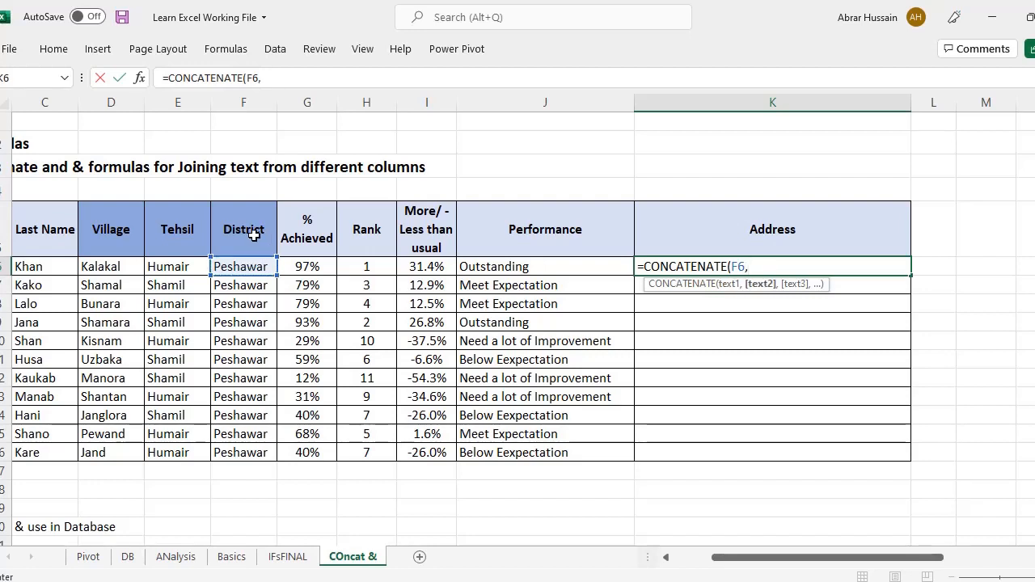
{"action": "left_click", "coordinate": [185, 266]}
{"action": "type", "text": ","}
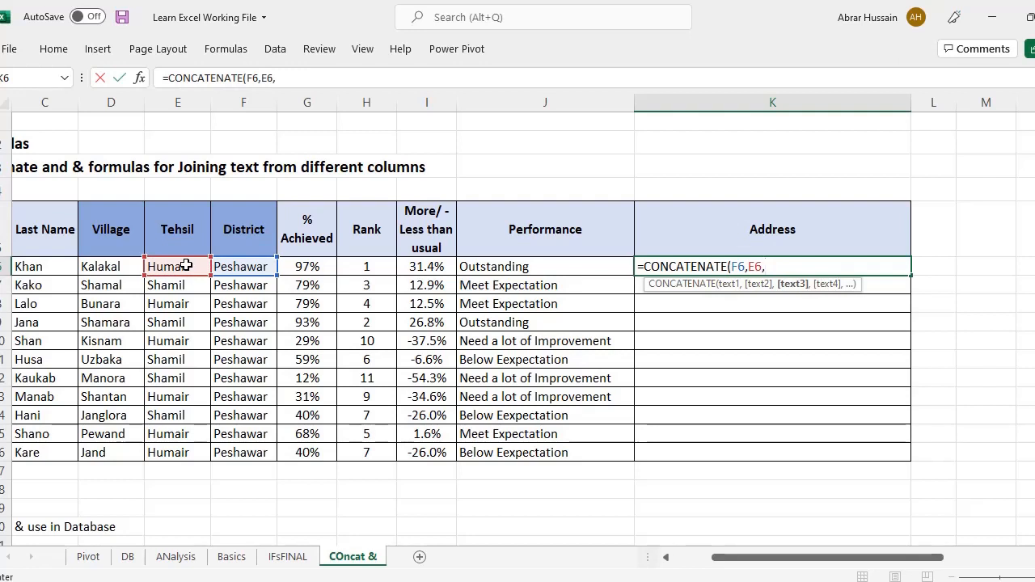
{"action": "left_click", "coordinate": [104, 267]}
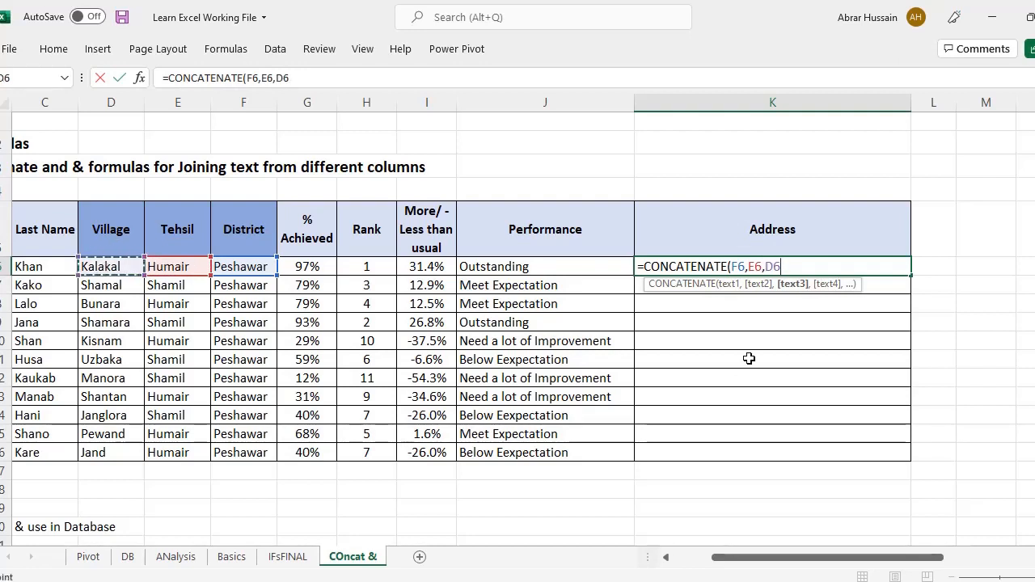
{"action": "type", "text": ")"}
{"action": "key", "text": "Return"}
{"action": "key", "text": "Up"}
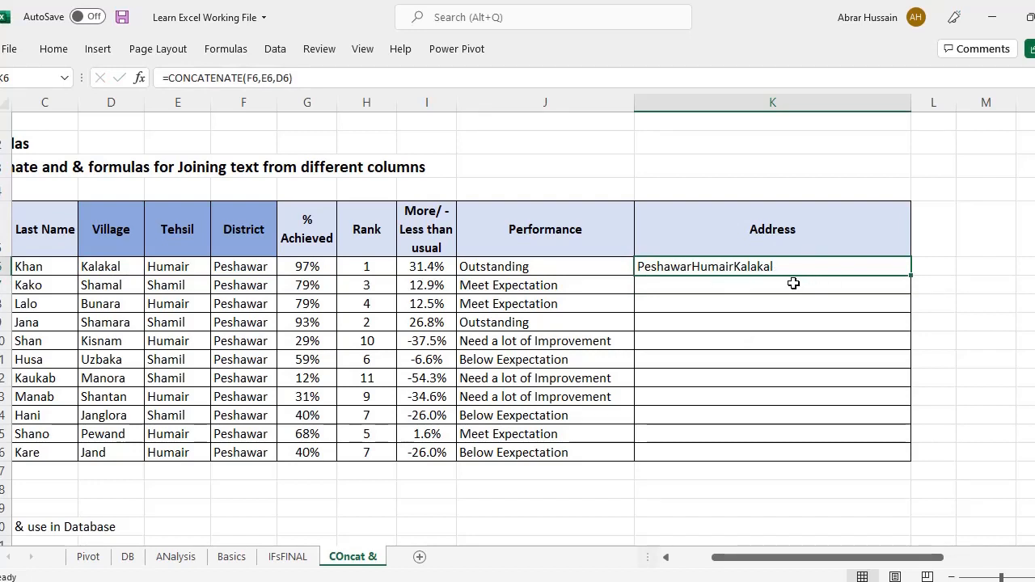
Step: Insert a ", " separator argument between the F6 and E6 references in the K6 formula
{"action": "double_click", "coordinate": [723, 275]}
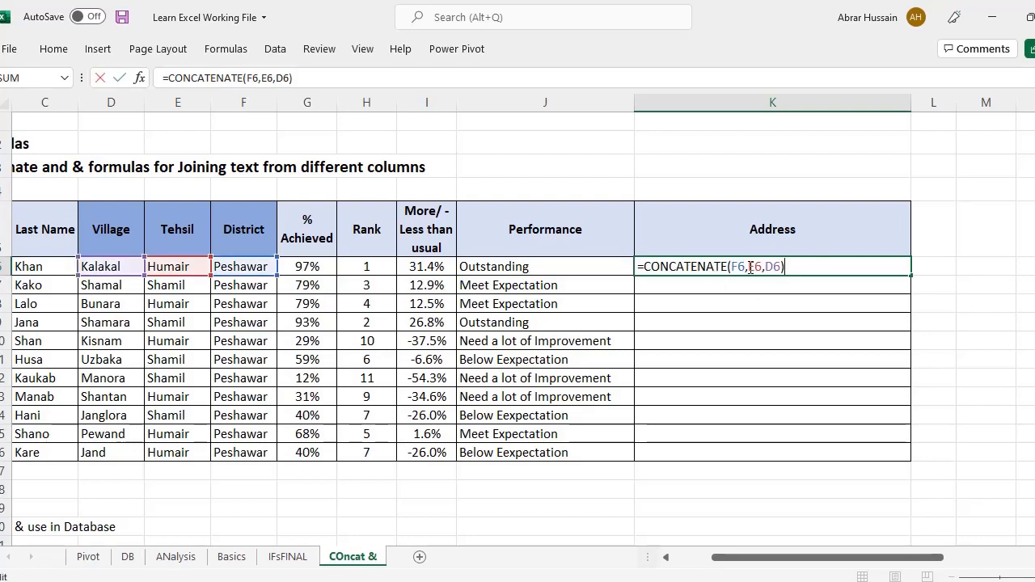
{"action": "left_click", "coordinate": [750, 268]}
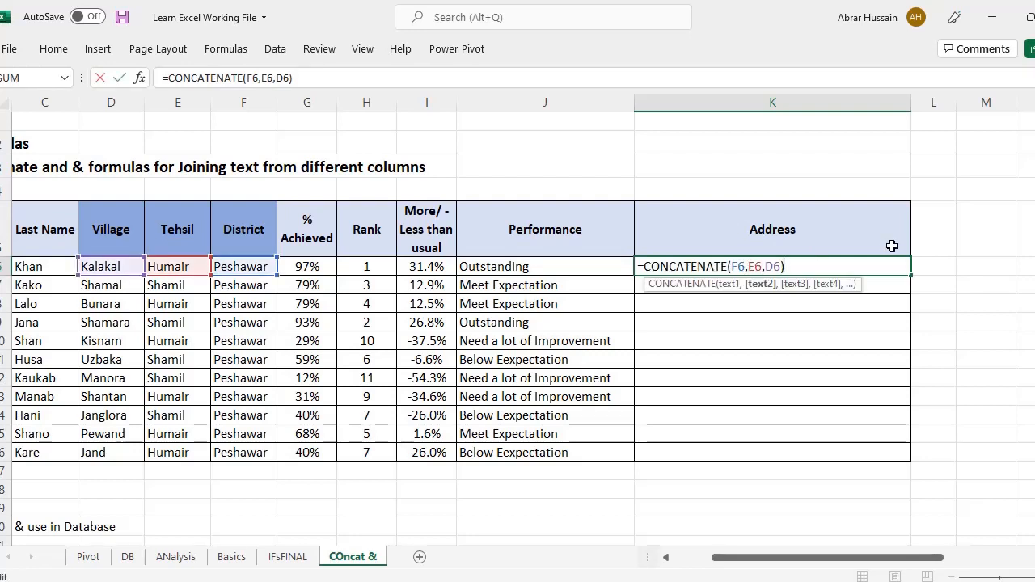
{"action": "type", "text": "\""}
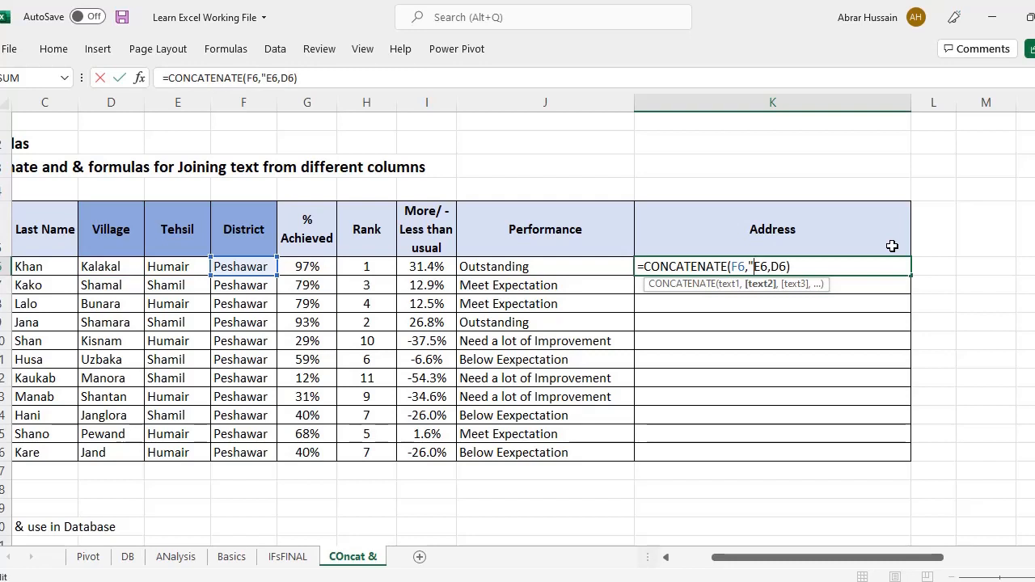
{"action": "type", "text": ","}
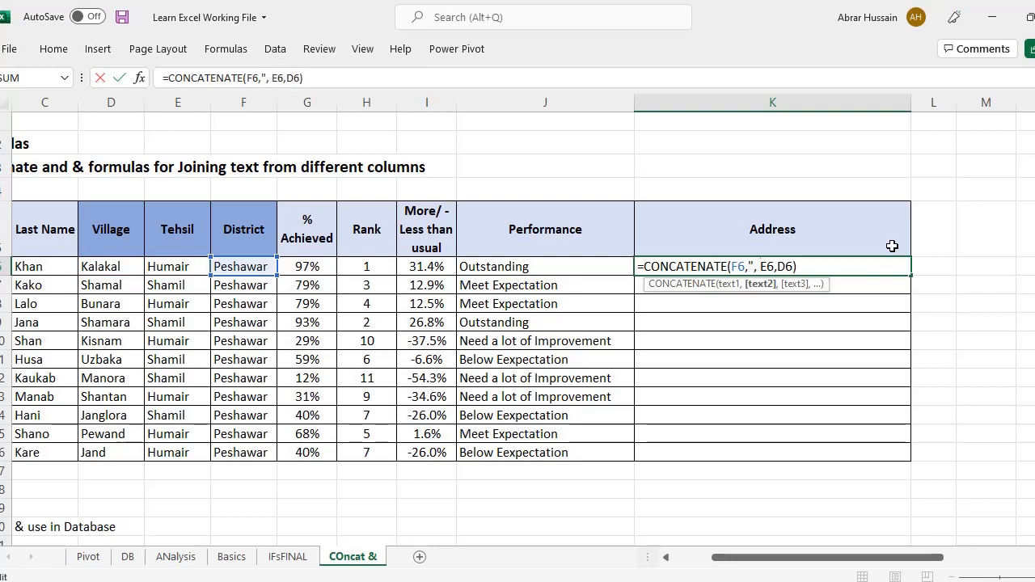
{"action": "type", "text": " \""}
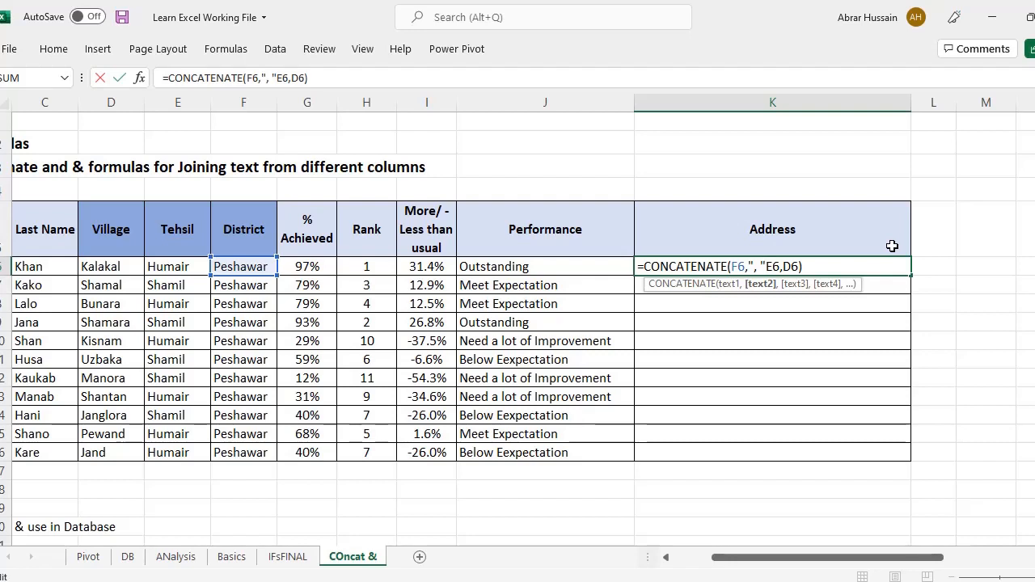
{"action": "type", "text": ","}
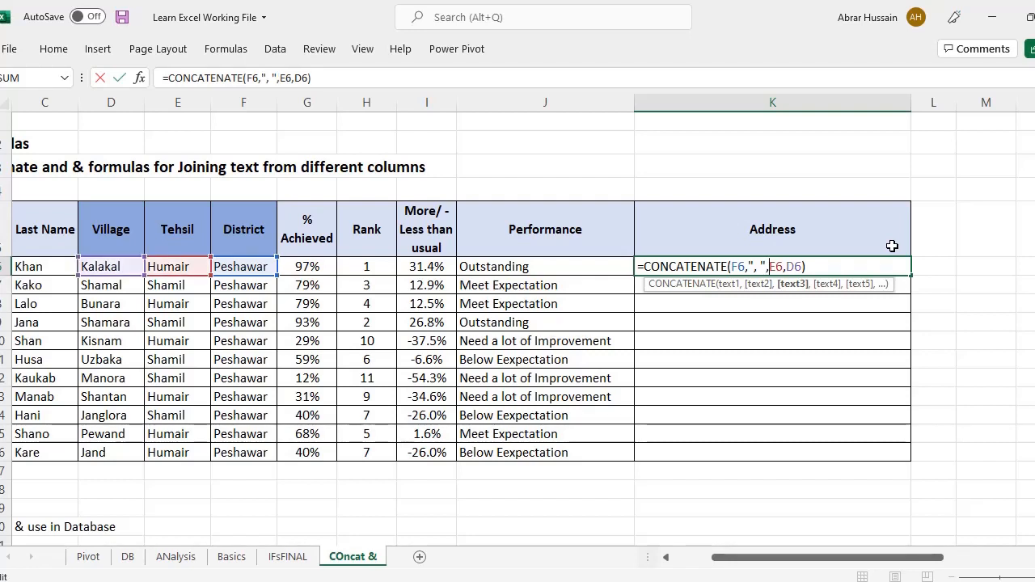
Step: Copy the separator between E6 and D6 in the K6 formula, accepting the suggested correction =CONCATENATE(F6,", ",E6,"",D6)
{"action": "key", "text": "Left"}
{"action": "key", "text": "Left"}
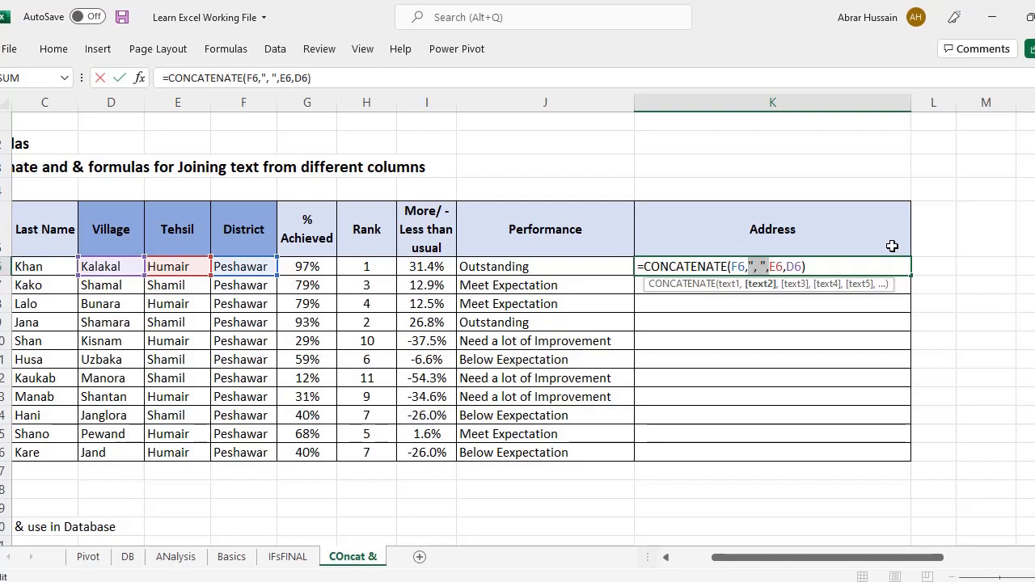
{"action": "key", "text": "Left"}
{"action": "key", "text": "shift+Right"}
{"action": "key", "text": "shift+Right"}
{"action": "key", "text": "Right"}
{"action": "key", "text": "ctrl+v"}
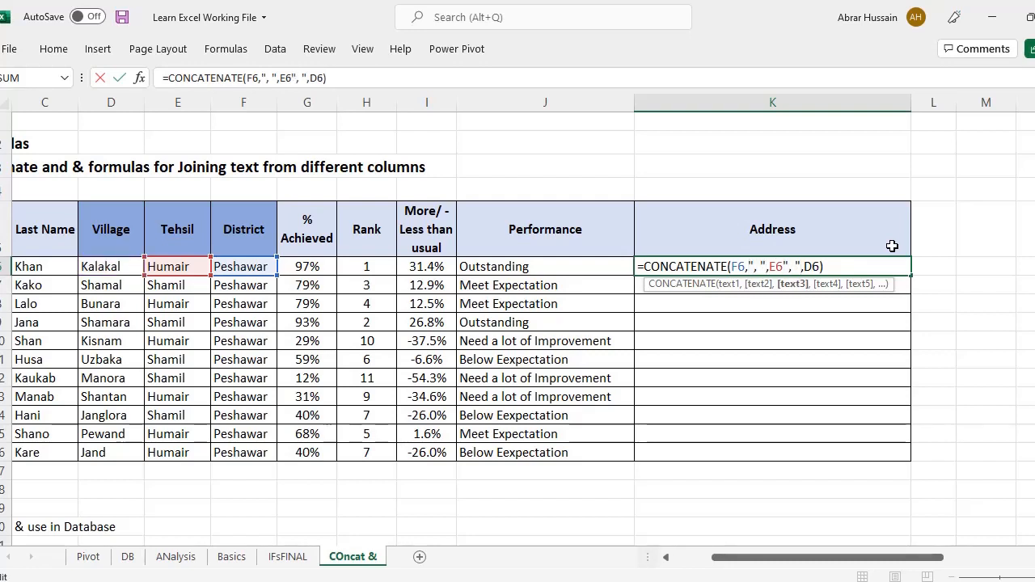
{"action": "key", "text": "Return"}
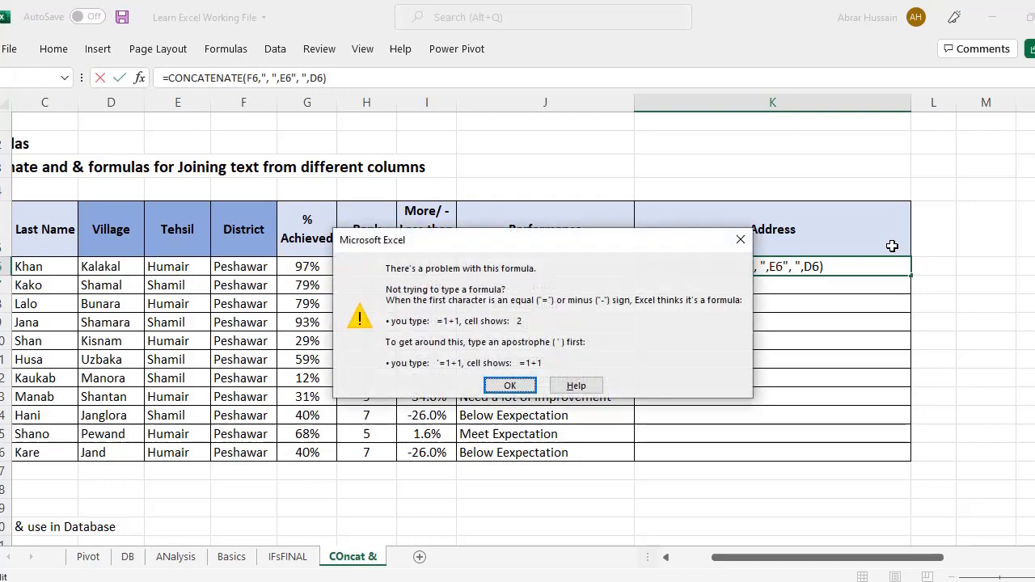
{"action": "key", "text": "Return"}
{"action": "key", "text": "Right"}
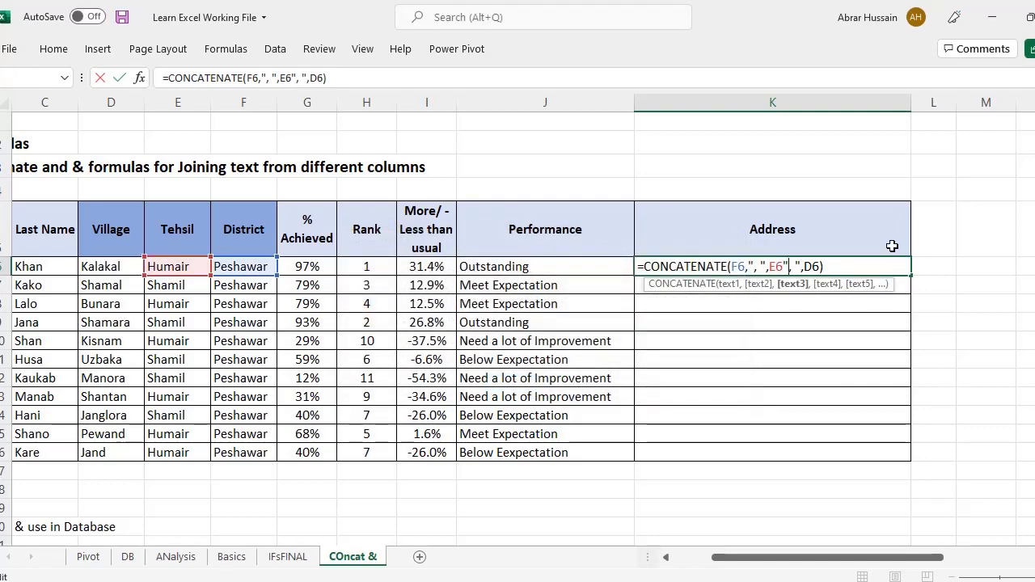
{"action": "key", "text": "Delete"}
{"action": "key", "text": "Return"}
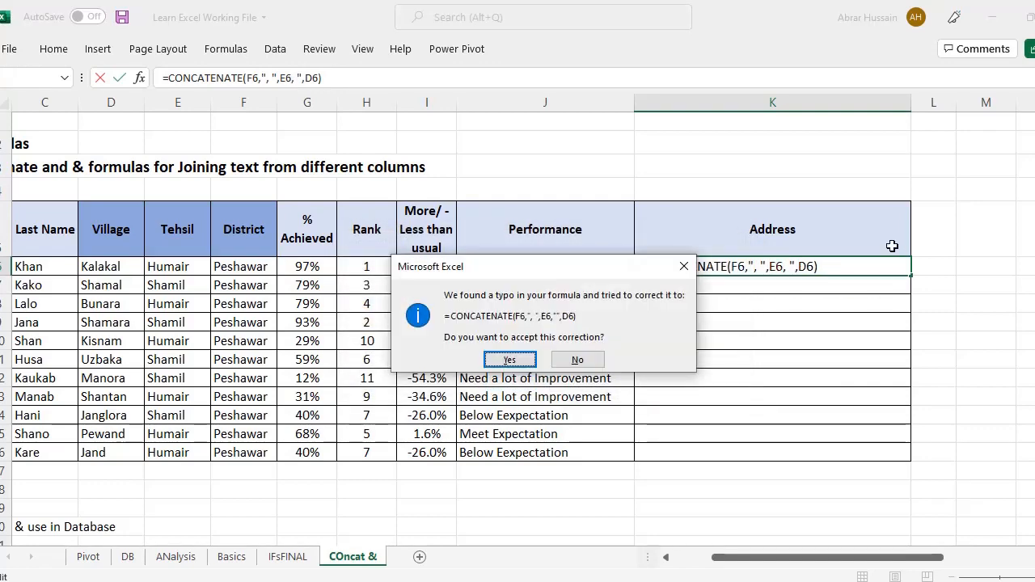
{"action": "key", "text": "Return"}
Step: Fill the empty second separator with a comma and space, making the K6 formula =CONCATENATE(F6,", ",E6,", ",D6)
{"action": "key", "text": "Up"}
{"action": "key", "text": "F2"}
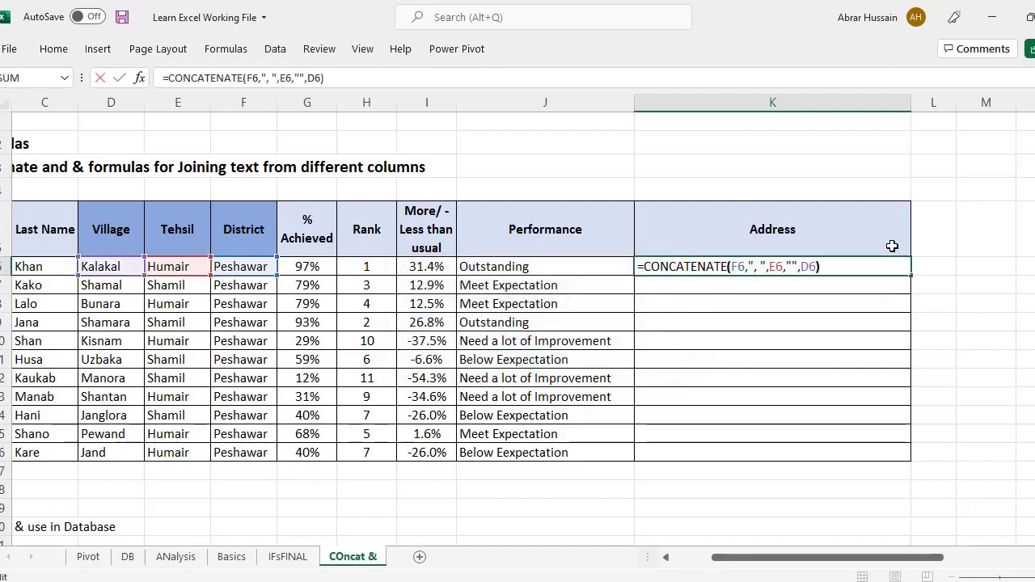
{"action": "key", "text": "Left"}
{"action": "key", "text": "Left"}
{"action": "key", "text": "Left"}
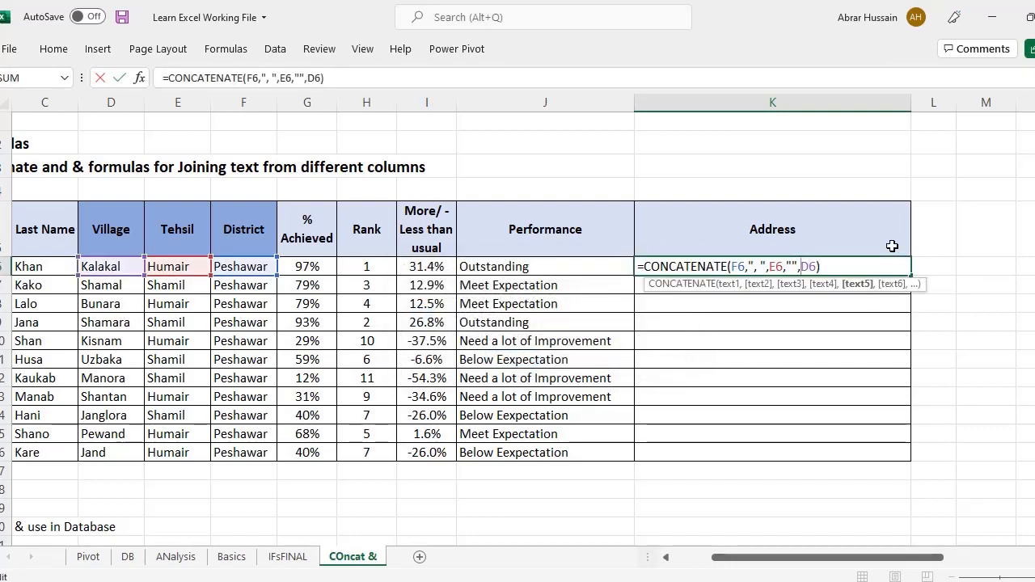
{"action": "key", "text": "Left"}
{"action": "type", "text": ","}
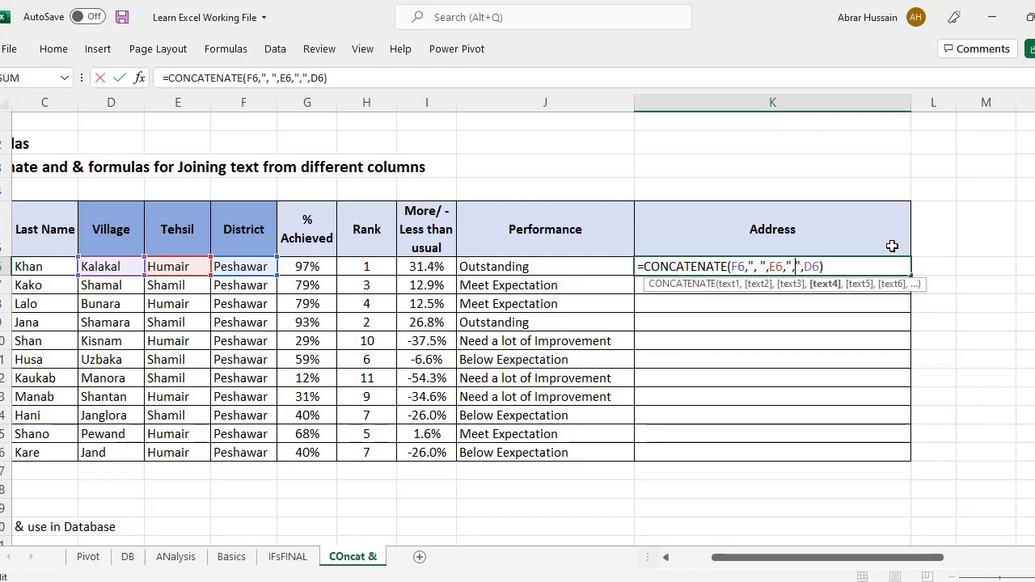
{"action": "key", "text": "Return"}
{"action": "key", "text": "Up"}
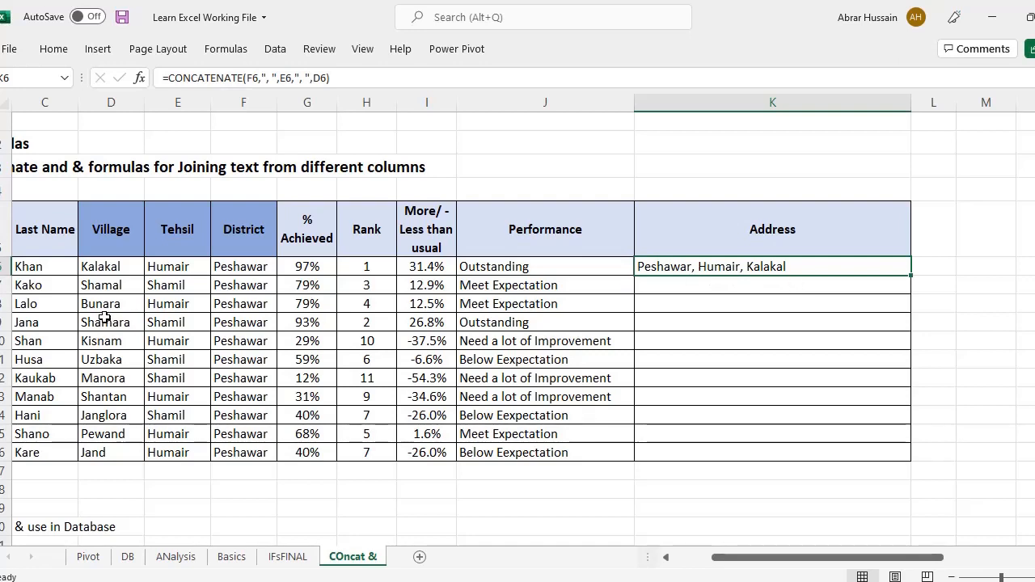
{"action": "left_click", "coordinate": [197, 268]}
{"action": "left_click", "coordinate": [81, 270]}
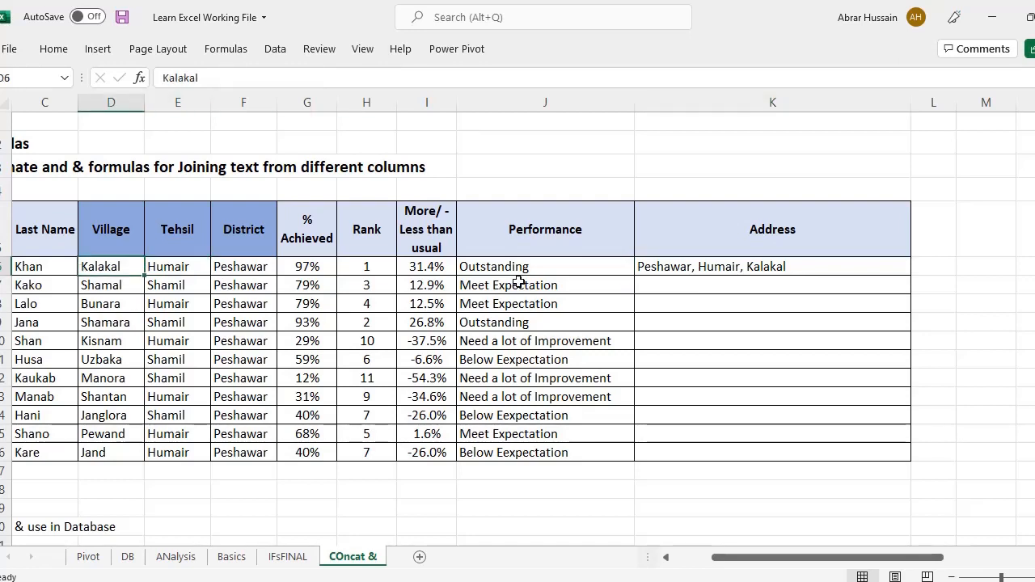
{"action": "left_click", "coordinate": [691, 265]}
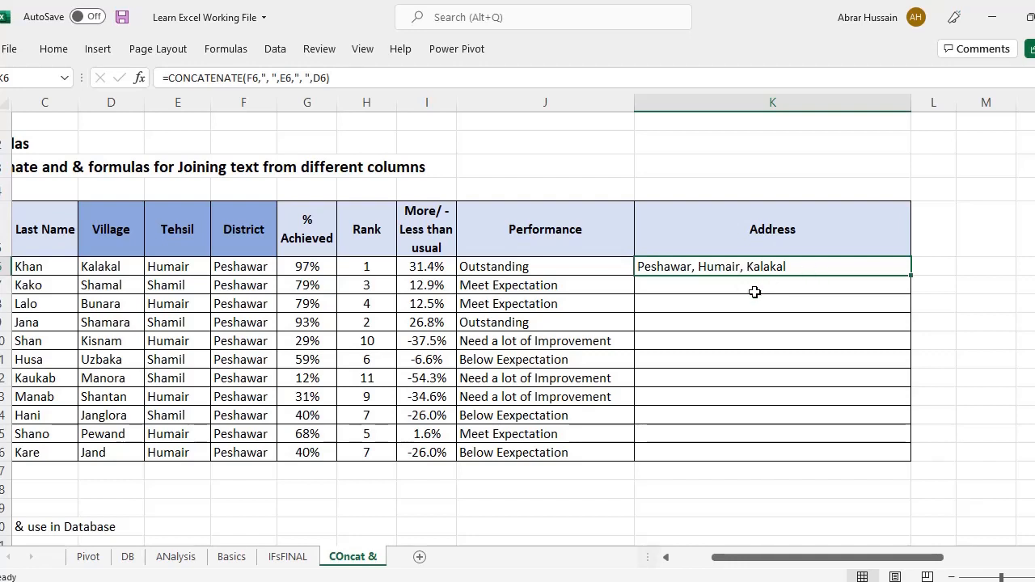
{"action": "key", "text": "F2"}
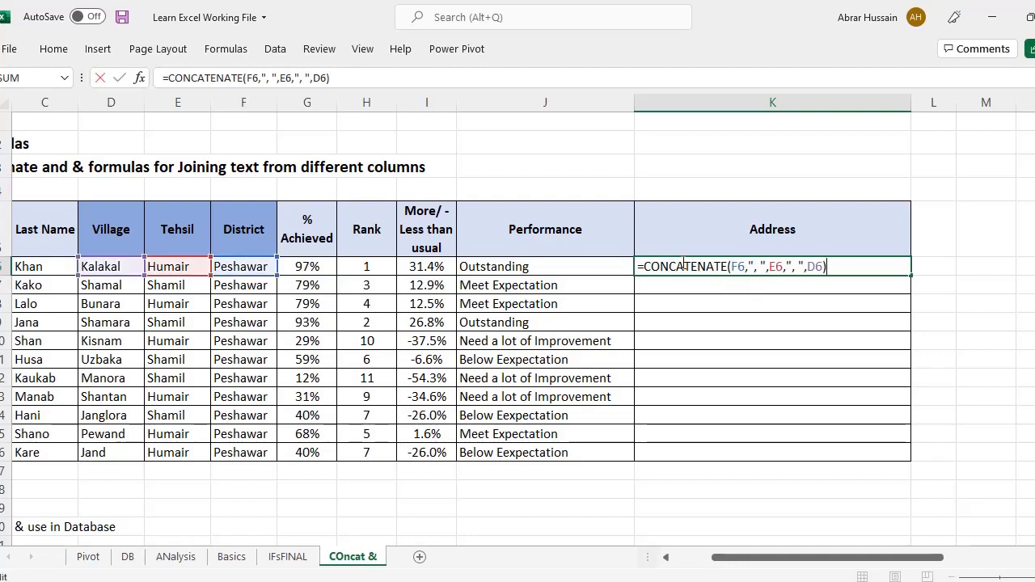
{"action": "left_click", "coordinate": [732, 268]}
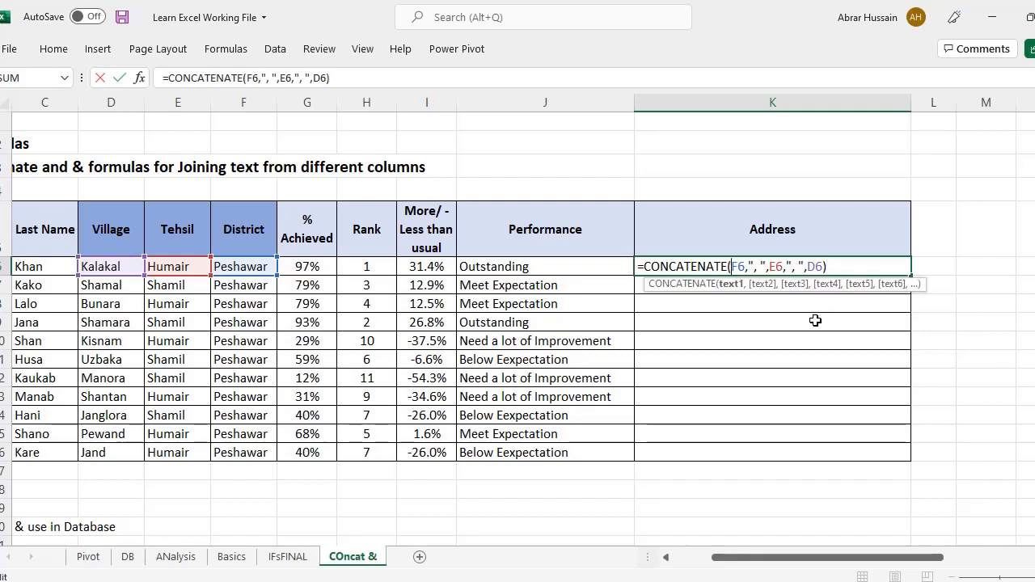
{"action": "left_click", "coordinate": [239, 227]}
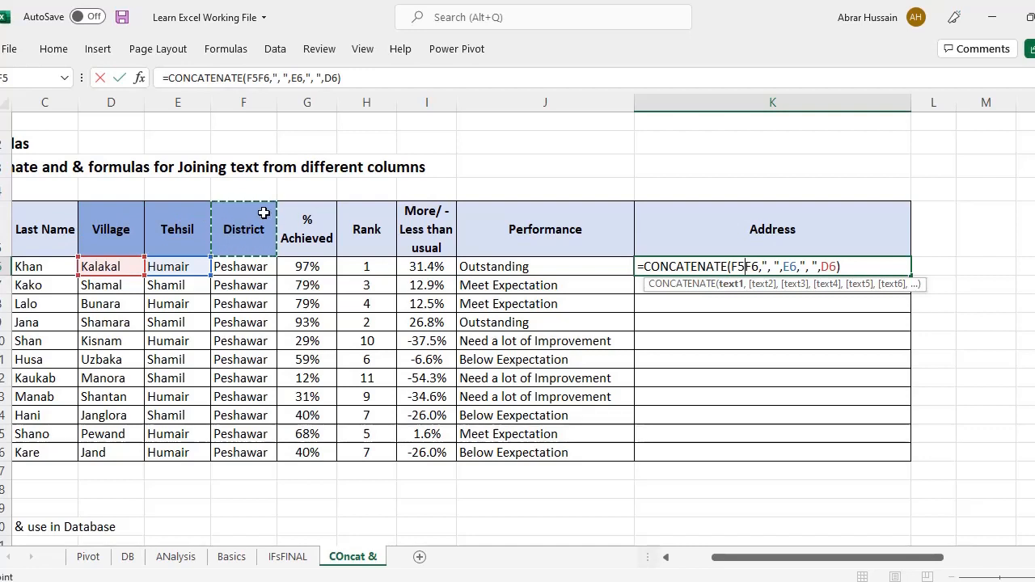
{"action": "type", "text": ","}
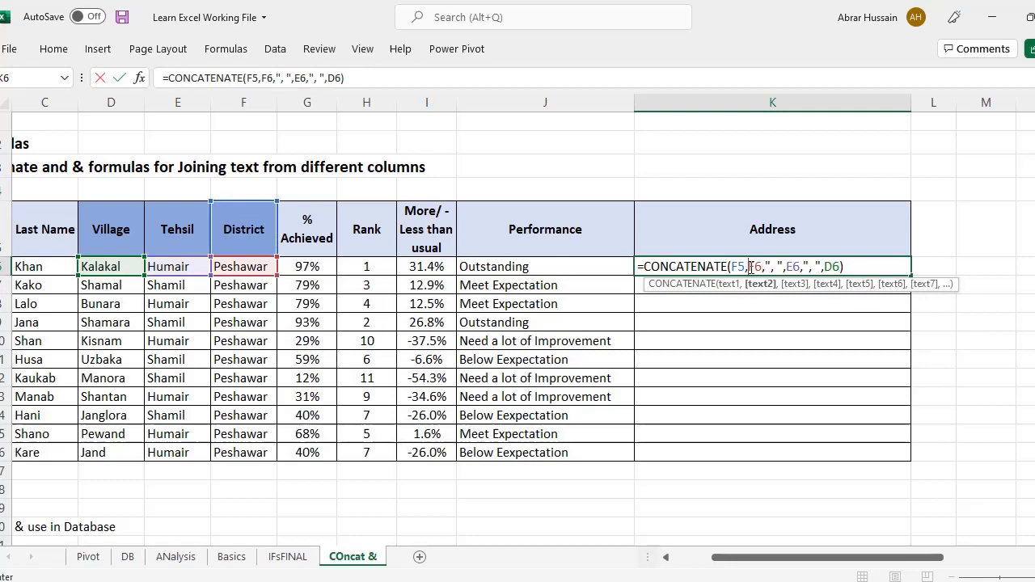
{"action": "key", "text": "F3"}
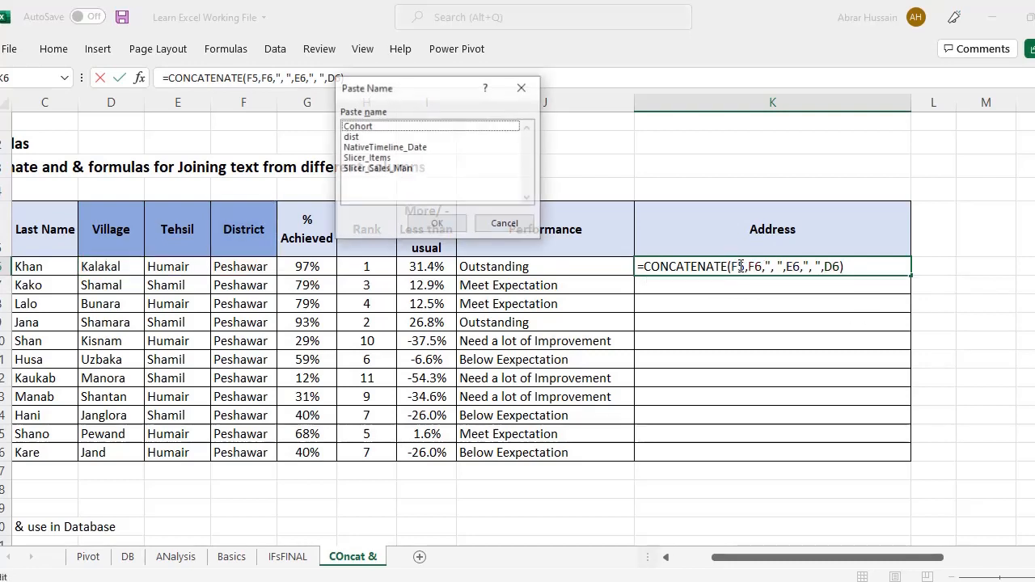
{"action": "key", "text": "Escape"}
{"action": "key", "text": "F4"}
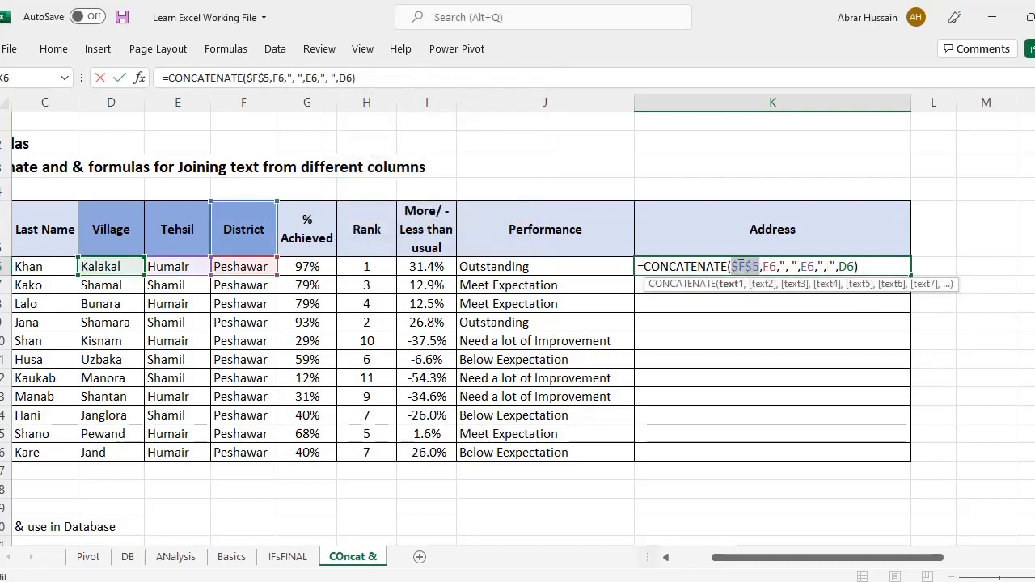
{"action": "left_click", "coordinate": [753, 267]}
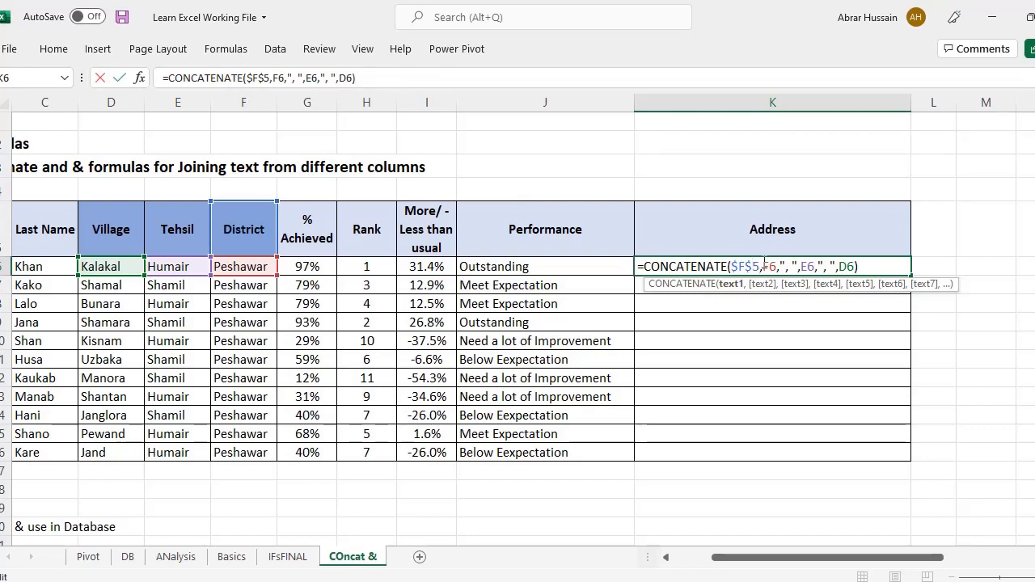
{"action": "left_click", "coordinate": [763, 264]}
{"action": "key", "text": "Escape"}
Step: Enter a sample address in K3, placing the labels District, Tehsil and Village before the first record's corresponding values, separated by commas
{"action": "left_click", "coordinate": [682, 165]}
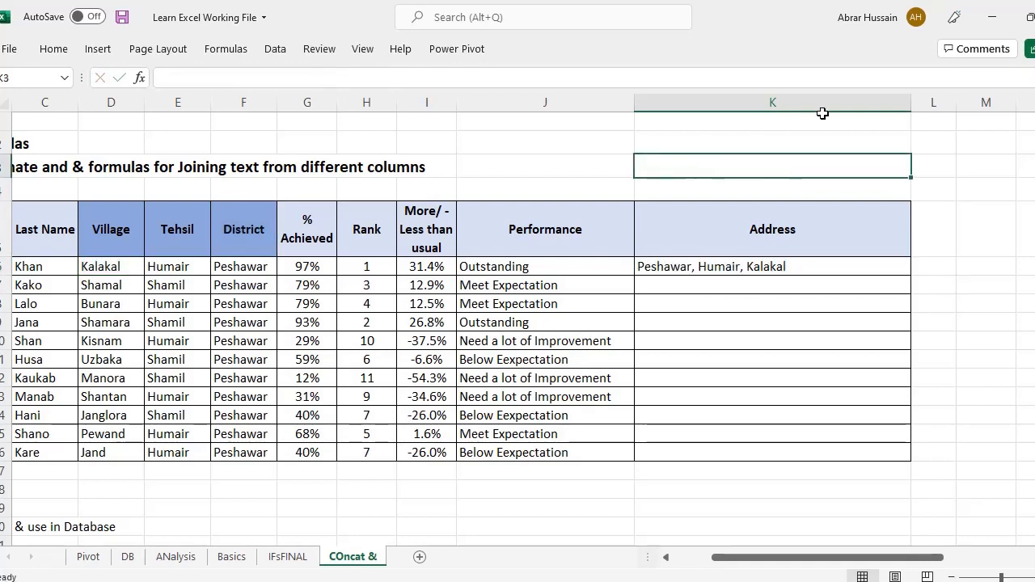
{"action": "type", "text": "Distri"}
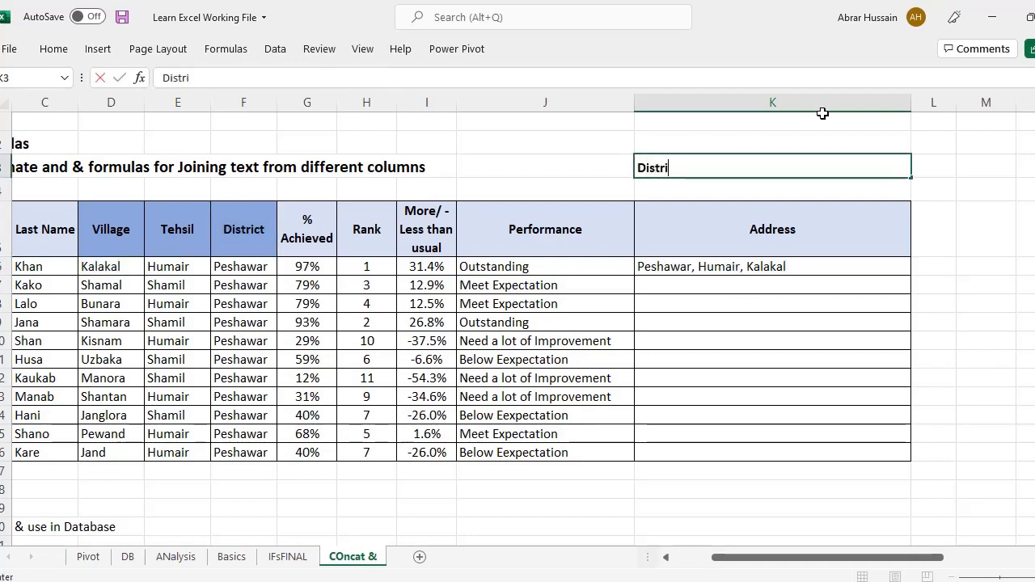
{"action": "type", "text": "ct Peshawa"}
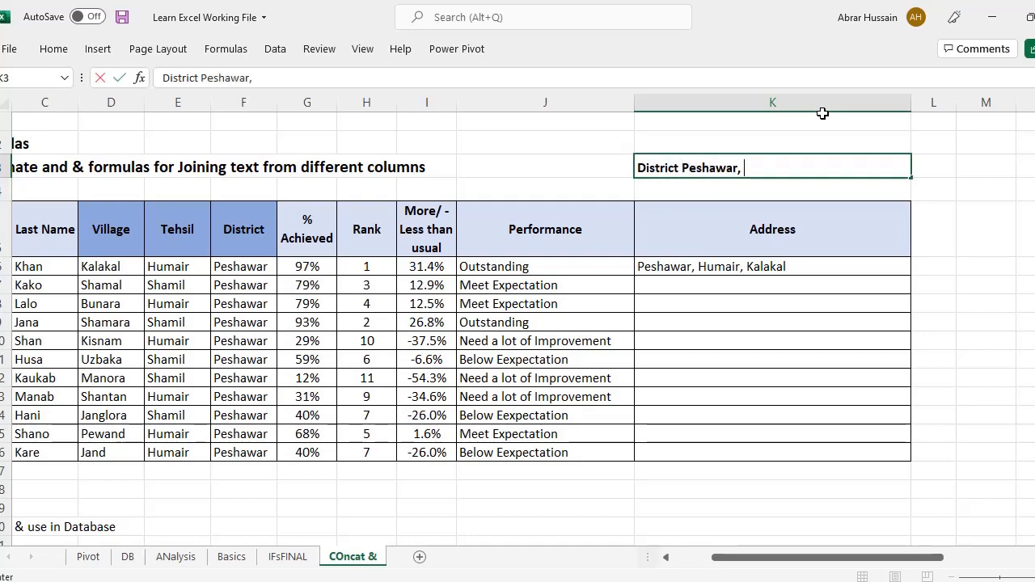
{"action": "type", "text": "r, Tehsil"}
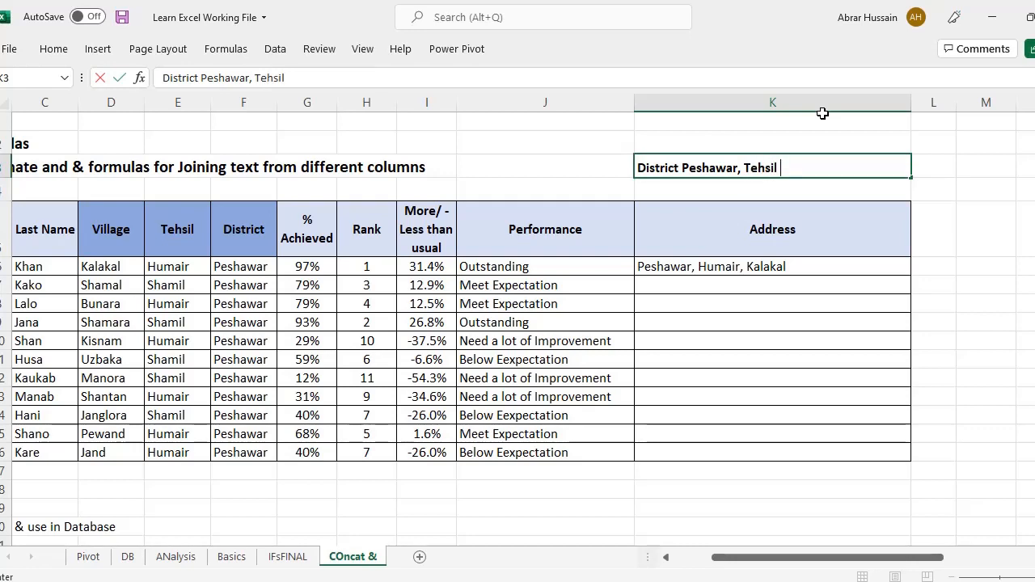
{"action": "type", "text": " Humair,"}
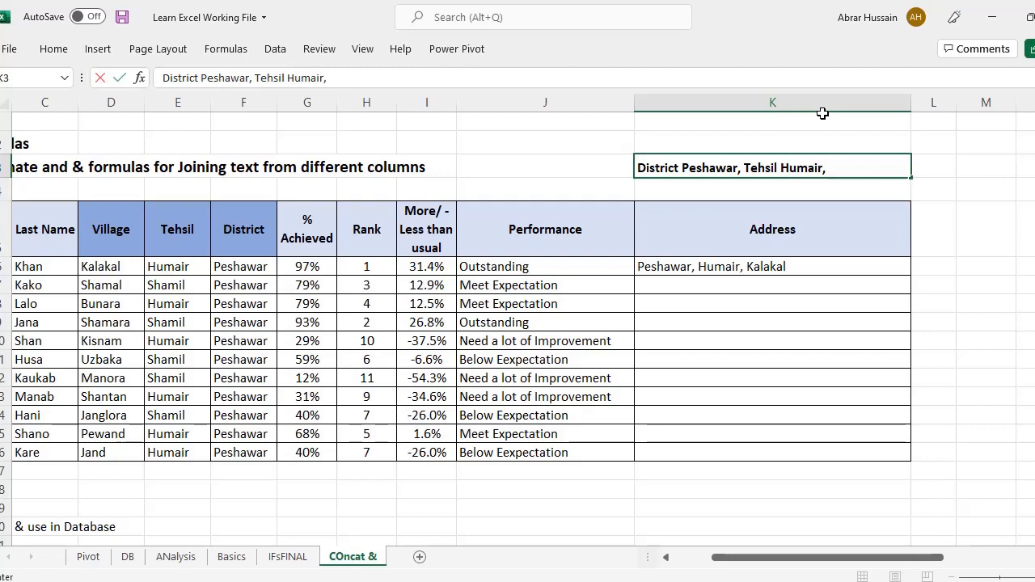
{"action": "type", "text": " Village"}
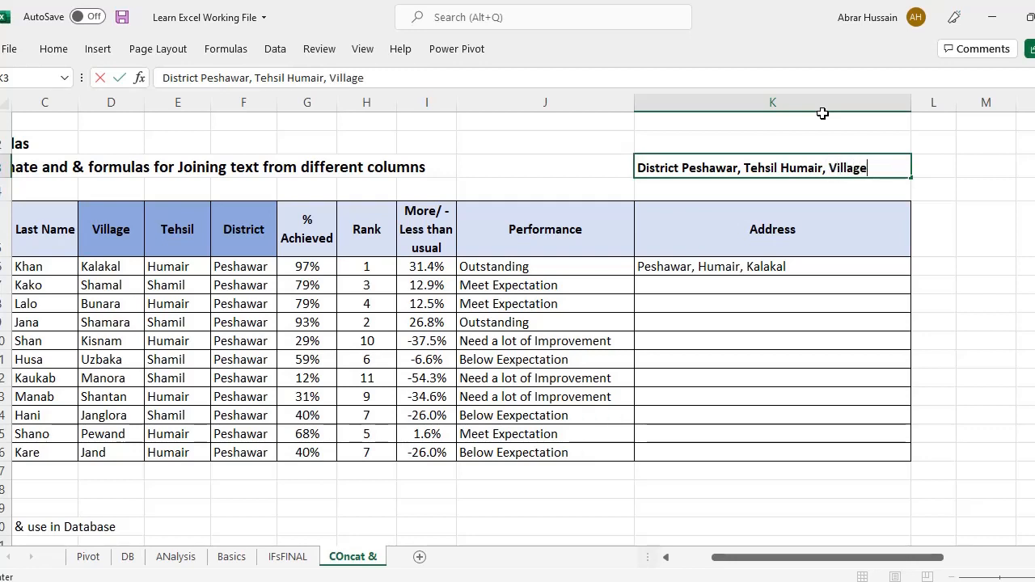
{"action": "type", "text": " Kalakal"}
{"action": "key", "text": "Return"}
{"action": "key", "text": "Up"}
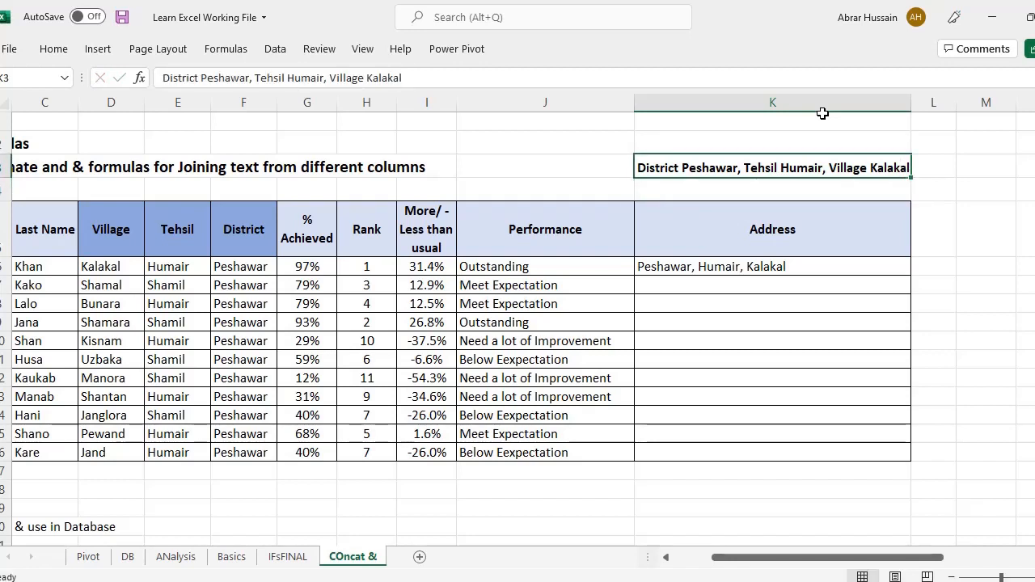
{"action": "key", "text": "F2"}
{"action": "key", "text": "Escape"}
{"action": "key", "text": "F2"}
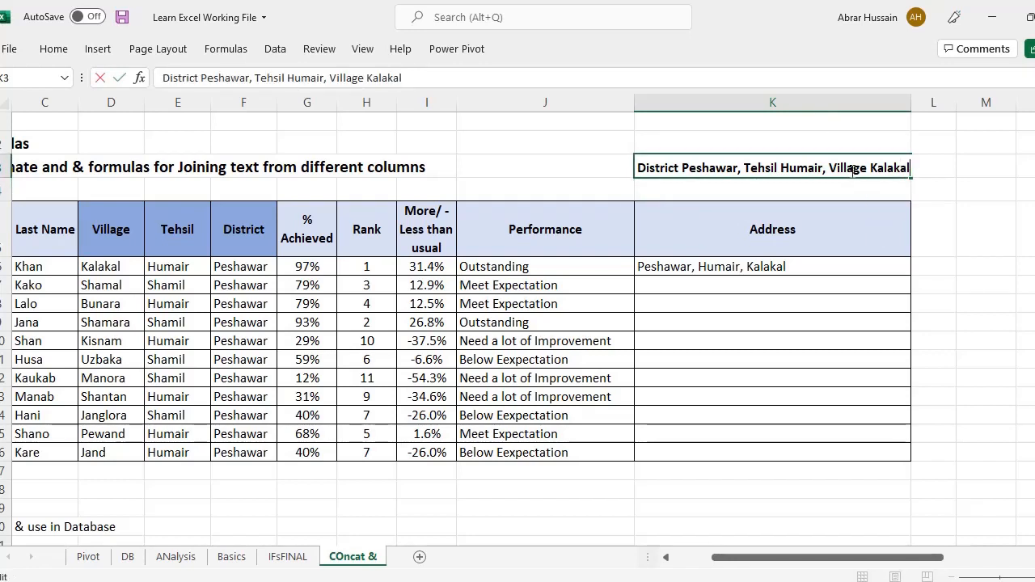
{"action": "key", "text": "Escape"}
{"action": "left_click_drag", "start_coordinate": [135, 241], "coordinate": [282, 241]}
{"action": "key", "text": "F2"}
{"action": "left_click", "coordinate": [691, 166]}
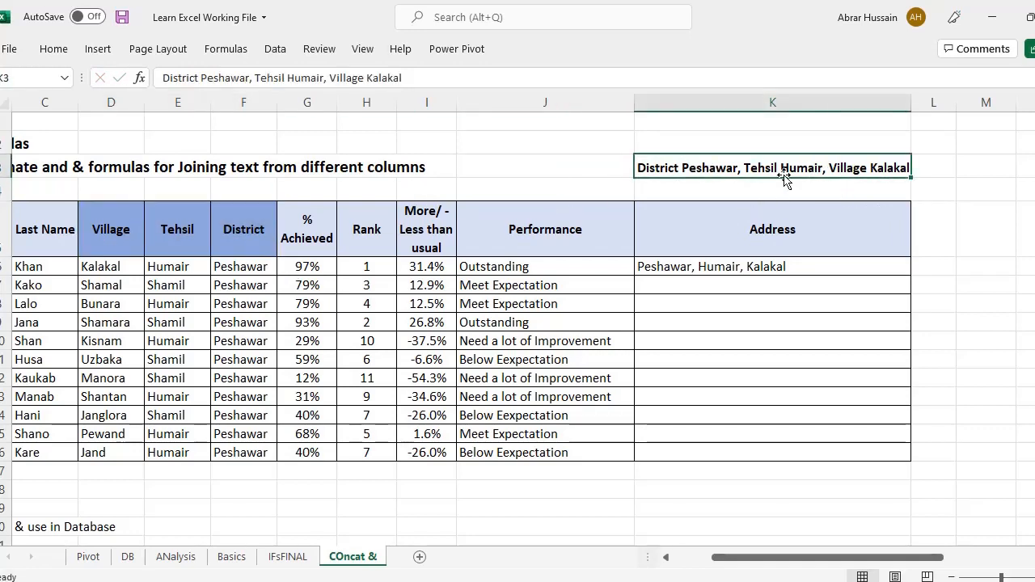
Step: Clear all arguments from the K6 formula, leaving =CONCATENATE( ready for new ones
{"action": "left_click", "coordinate": [662, 267]}
{"action": "key", "text": "F2"}
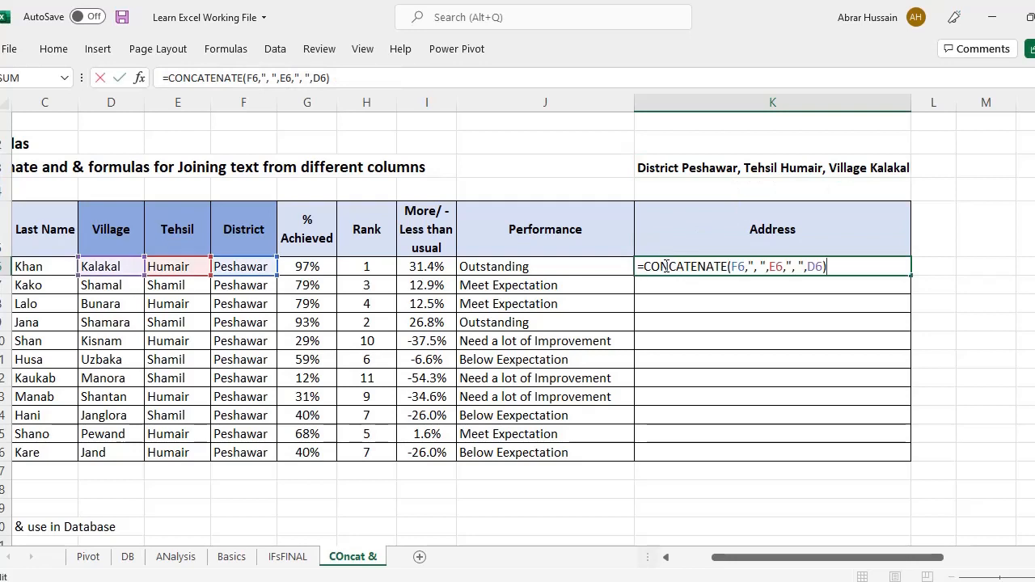
{"action": "left_click_drag", "start_coordinate": [730, 267], "coordinate": [824, 267]}
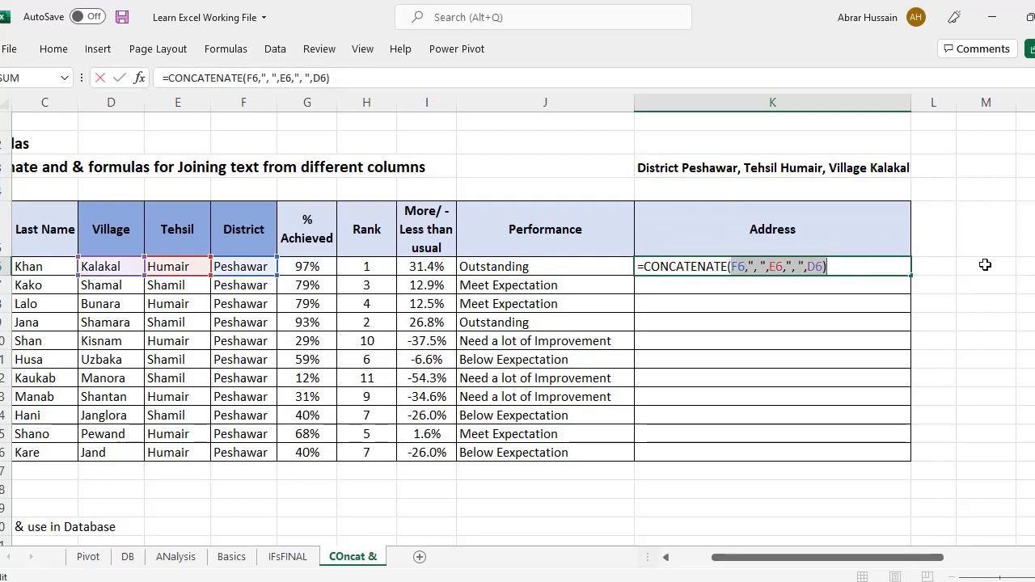
{"action": "key", "text": "BackSpace"}
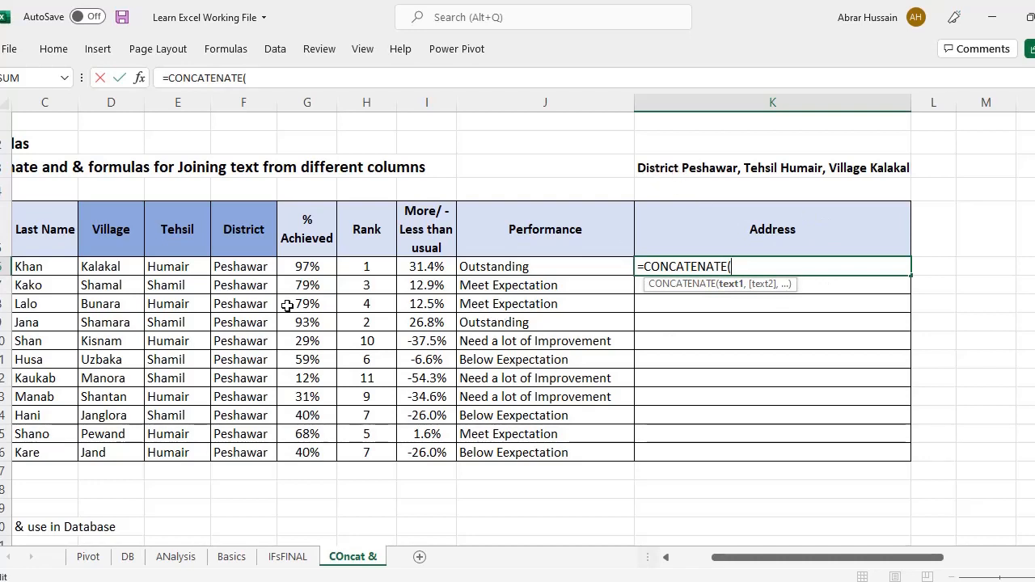
Step: Add the District header as absolute reference $F$5, followed by a " " space argument, to the K6 formula
{"action": "left_click", "coordinate": [247, 232]}
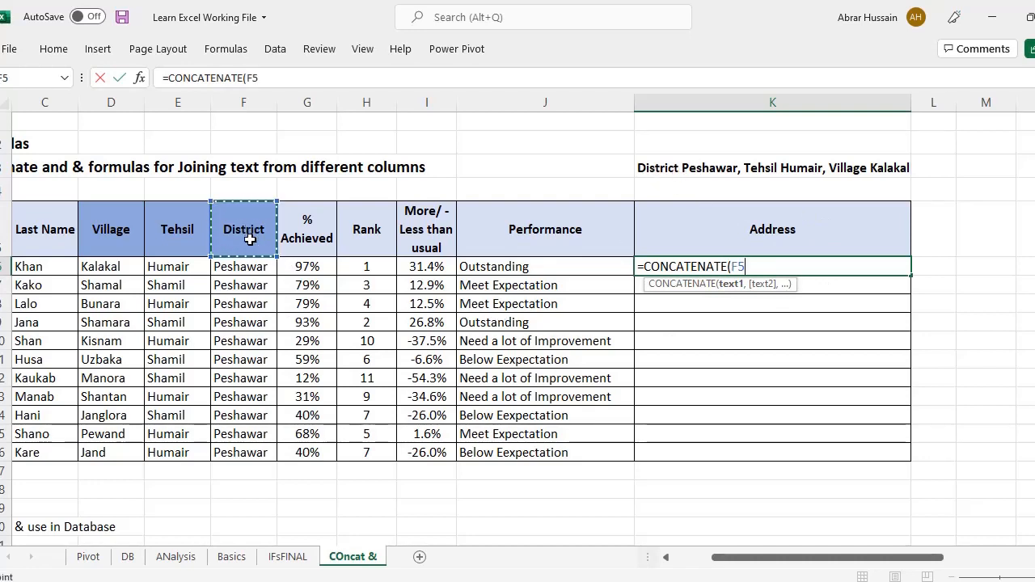
{"action": "key", "text": "F4"}
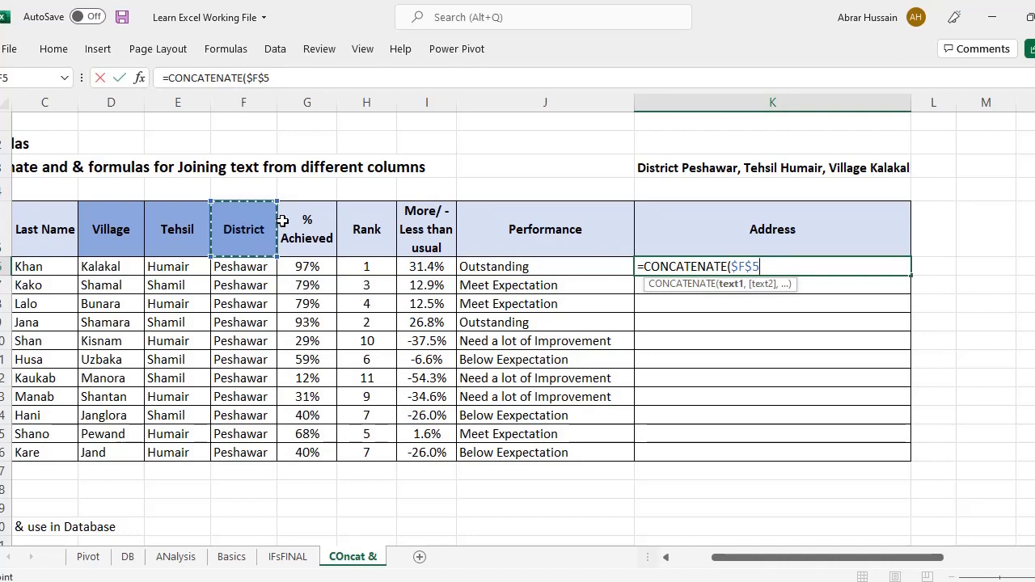
{"action": "type", "text": ","}
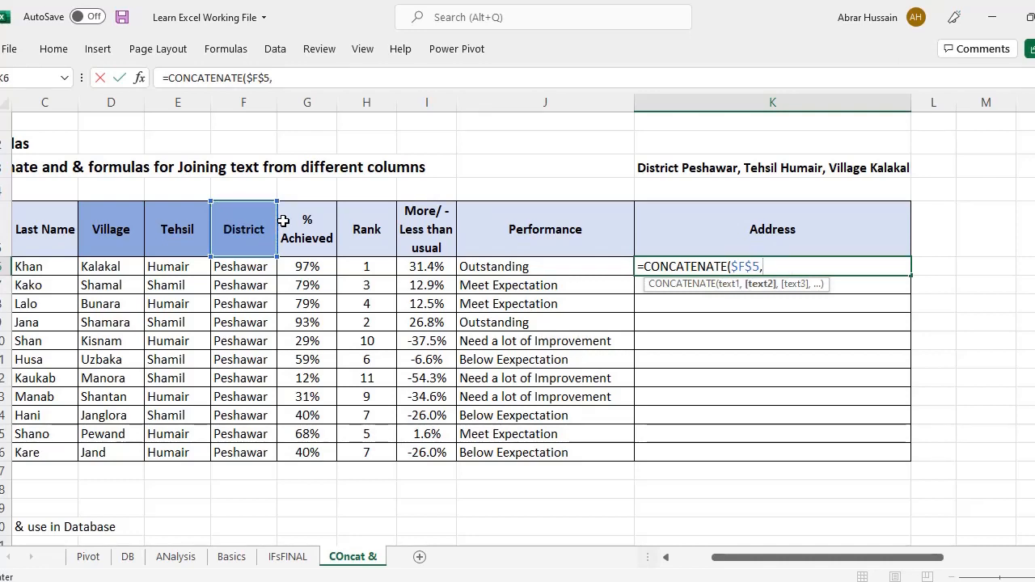
{"action": "type", "text": "\" \""}
{"action": "type", "text": ")"}
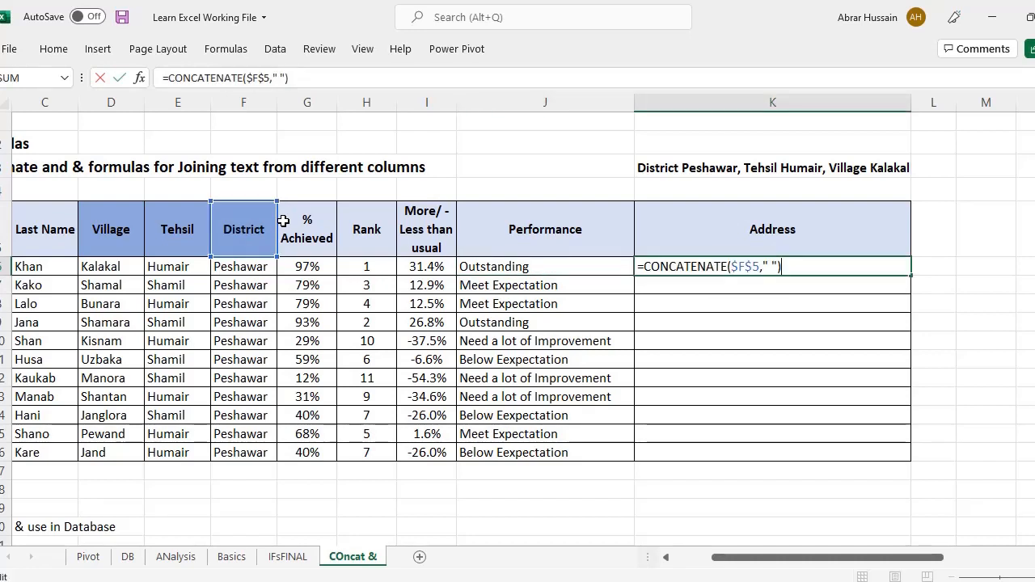
{"action": "key", "text": "BackSpace"}
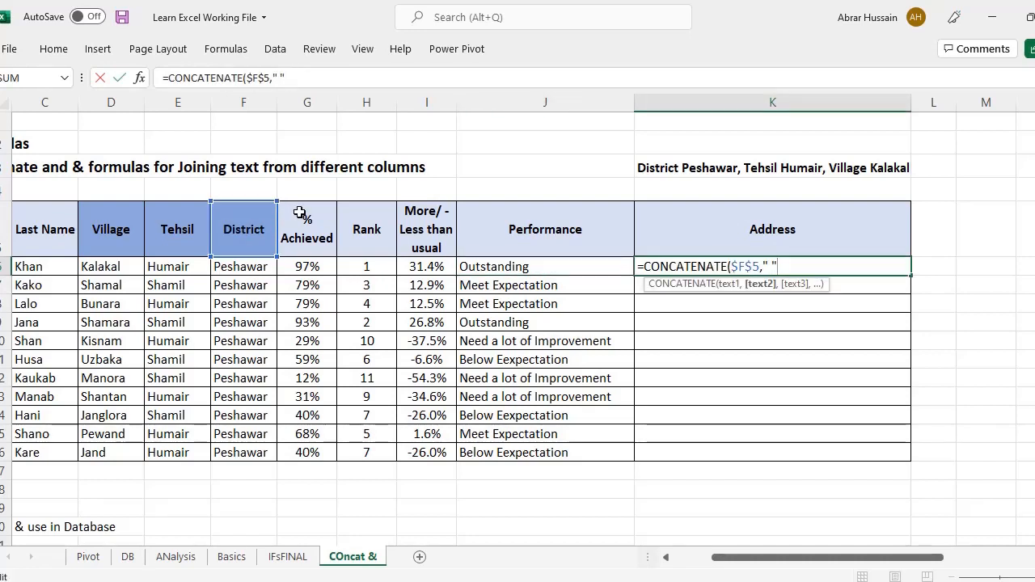
{"action": "type", "text": ","}
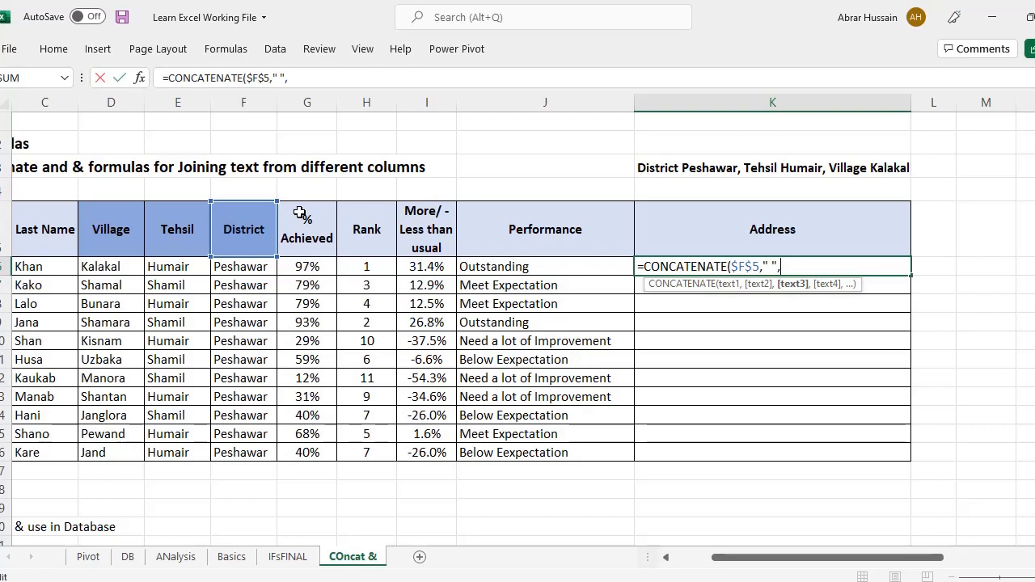
Step: Add the Tehsil header as absolute reference $E$5, followed by a " " space argument, to the K6 formula
{"action": "left_click", "coordinate": [175, 233]}
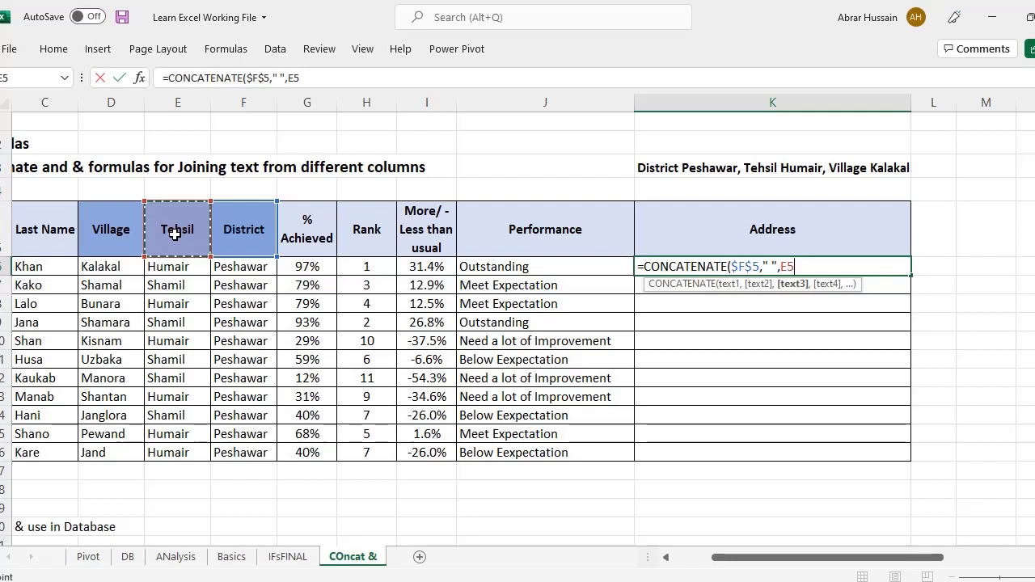
{"action": "key", "text": "F4"}
{"action": "type", "text": ","}
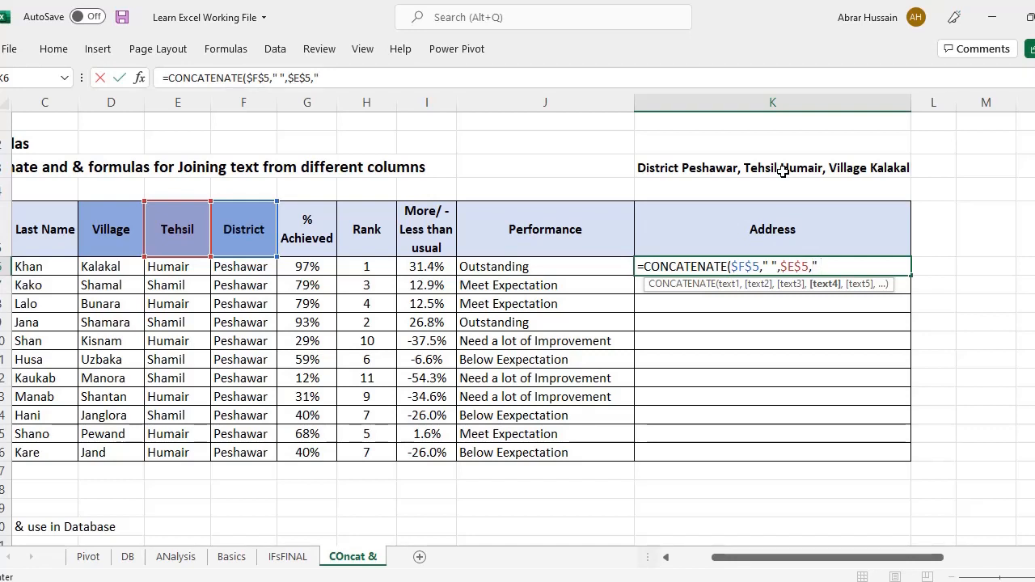
{"action": "type", "text": ","}
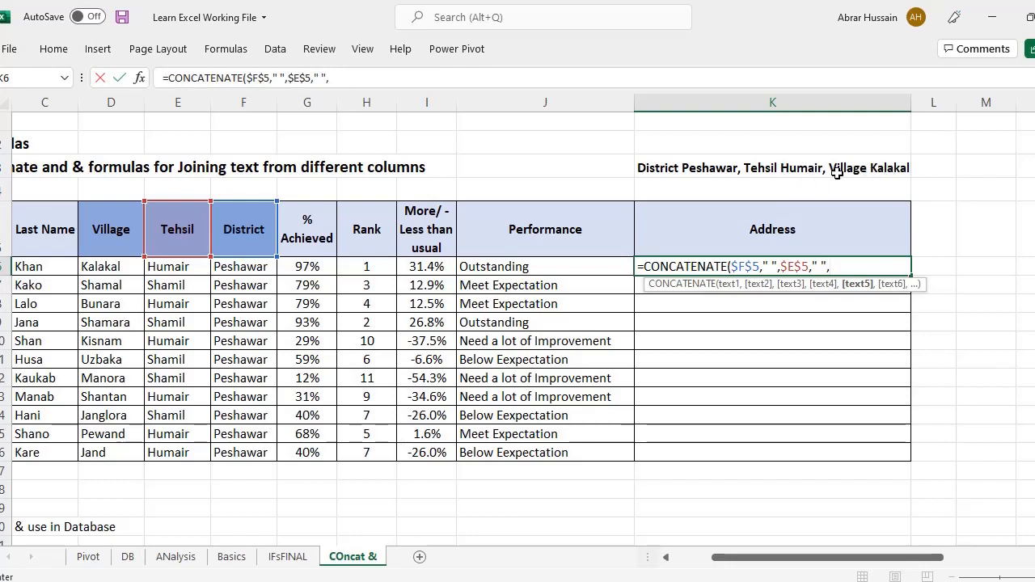
Step: Complete the K6 formula with the Village header reference and a space as =CONCATENATE($F$5," ",$E$5," ",$D$5," ")
{"action": "left_click", "coordinate": [112, 228]}
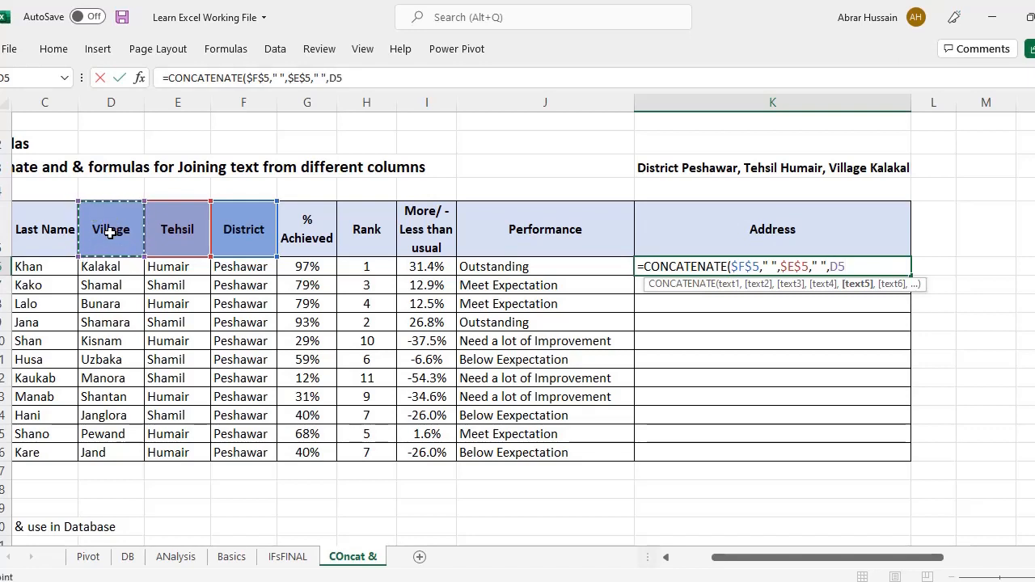
{"action": "key", "text": "F4"}
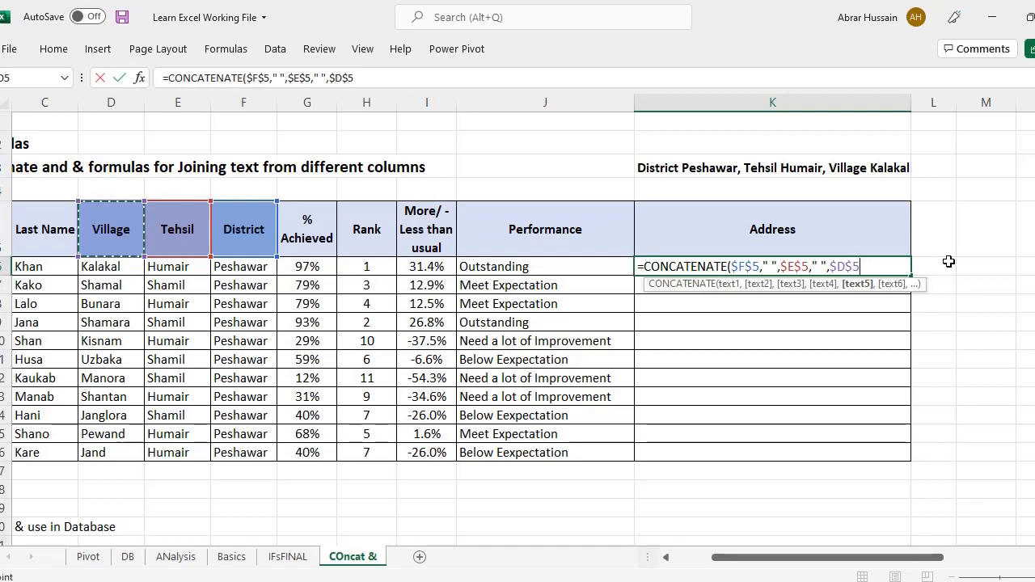
{"action": "type", "text": ","}
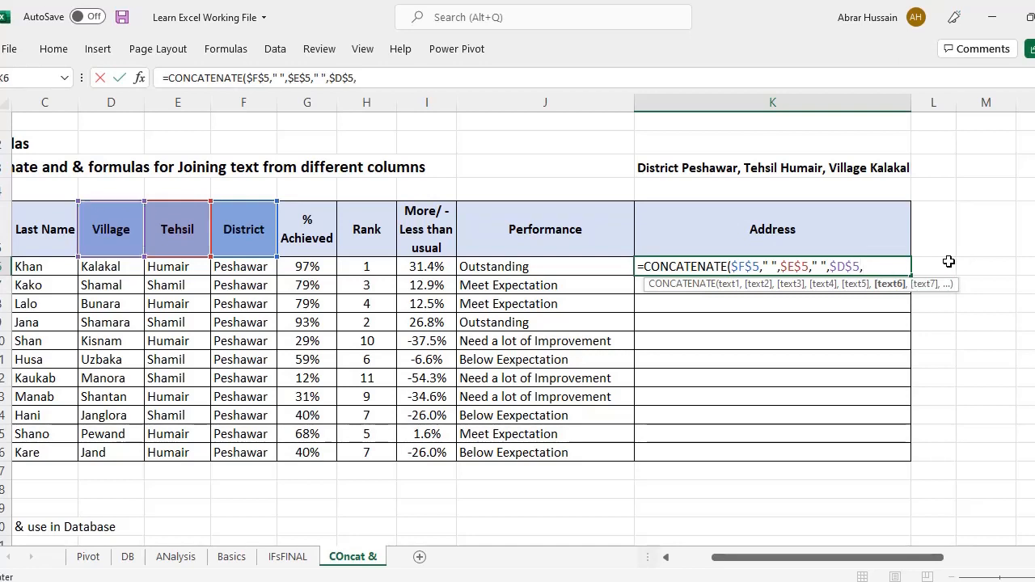
{"action": "type", "text": "\" \")"}
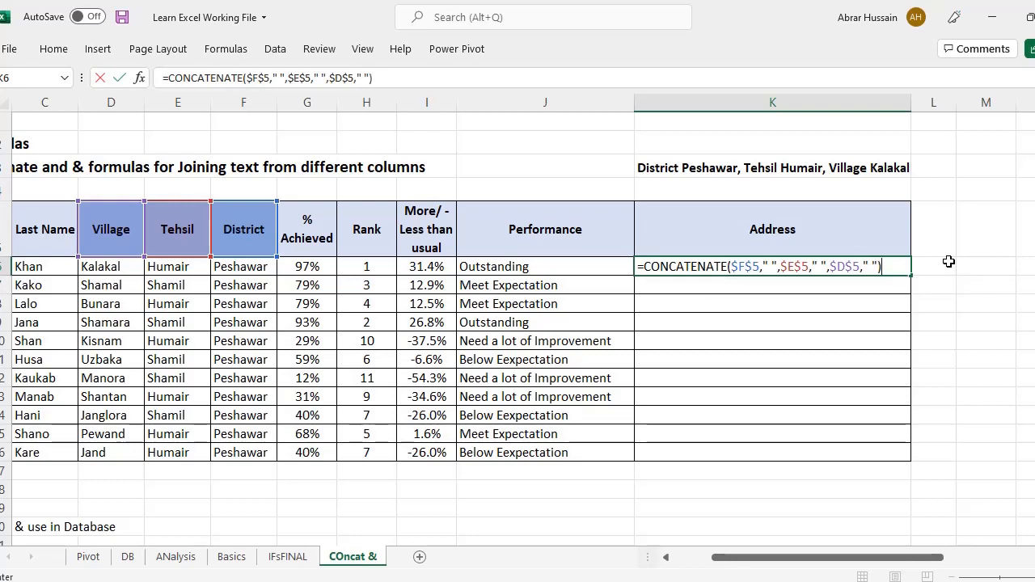
{"action": "key", "text": "Return"}
{"action": "key", "text": "Up"}
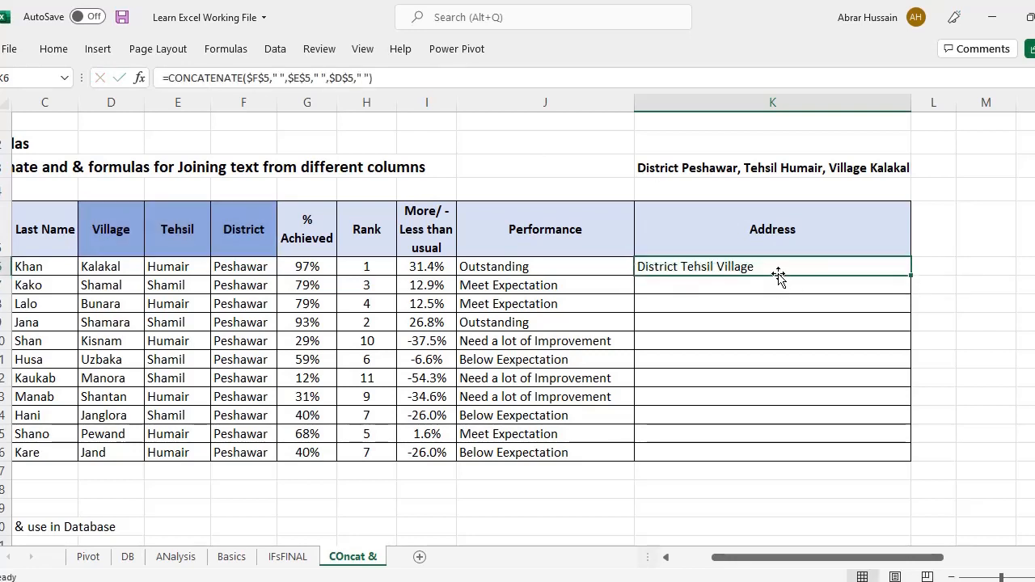
Step: Insert the first record's district reference F6 before $E$5 in the K6 formula, separated by a comma
{"action": "left_click_drag", "start_coordinate": [120, 224], "coordinate": [243, 227]}
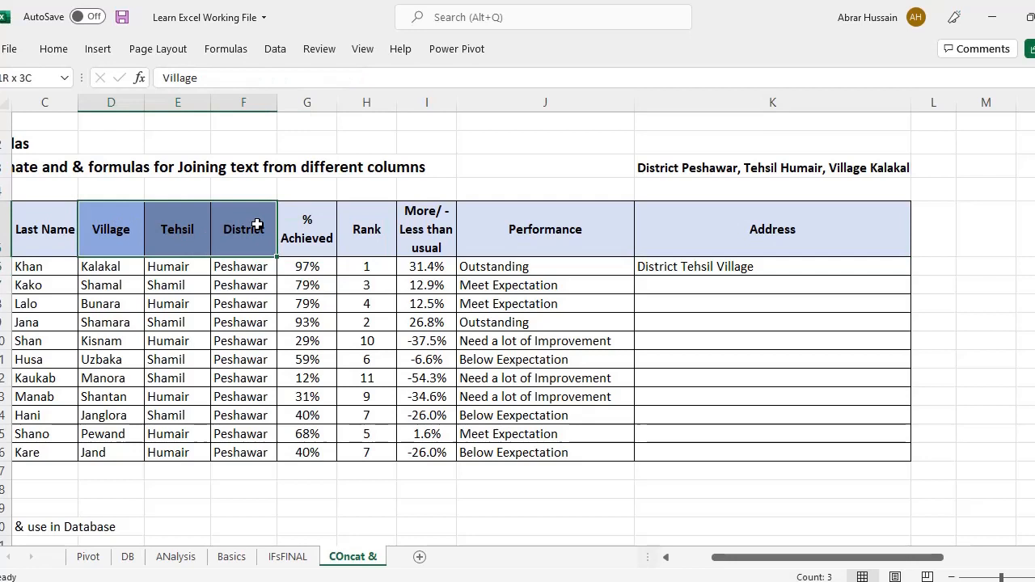
{"action": "double_click", "coordinate": [647, 267]}
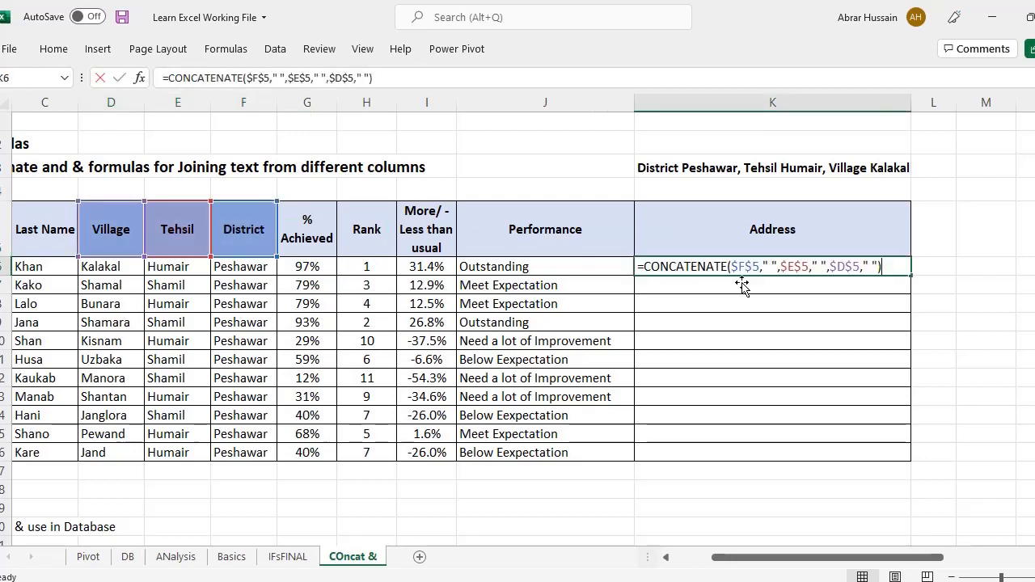
{"action": "left_click", "coordinate": [779, 267]}
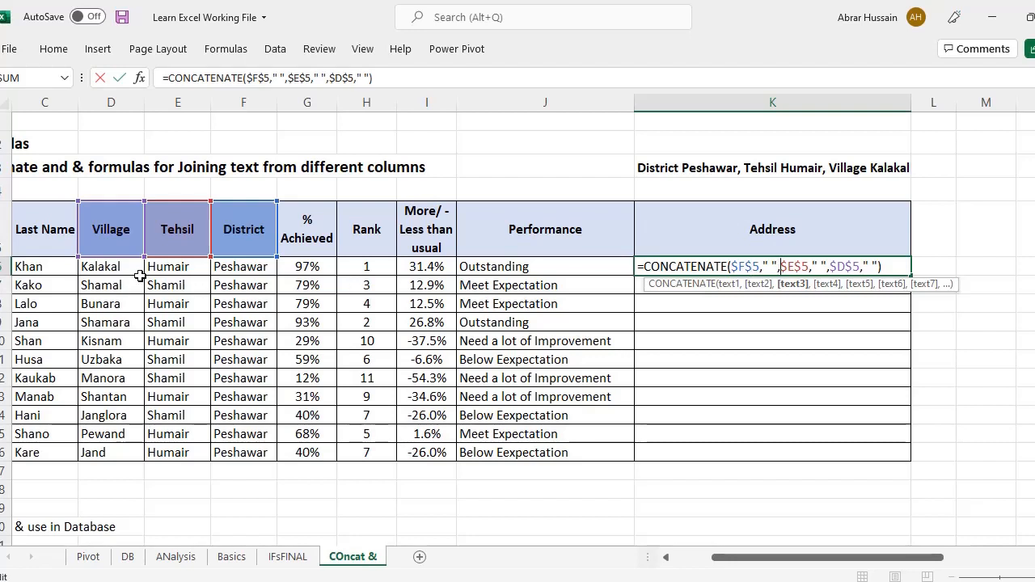
{"action": "left_click", "coordinate": [264, 268]}
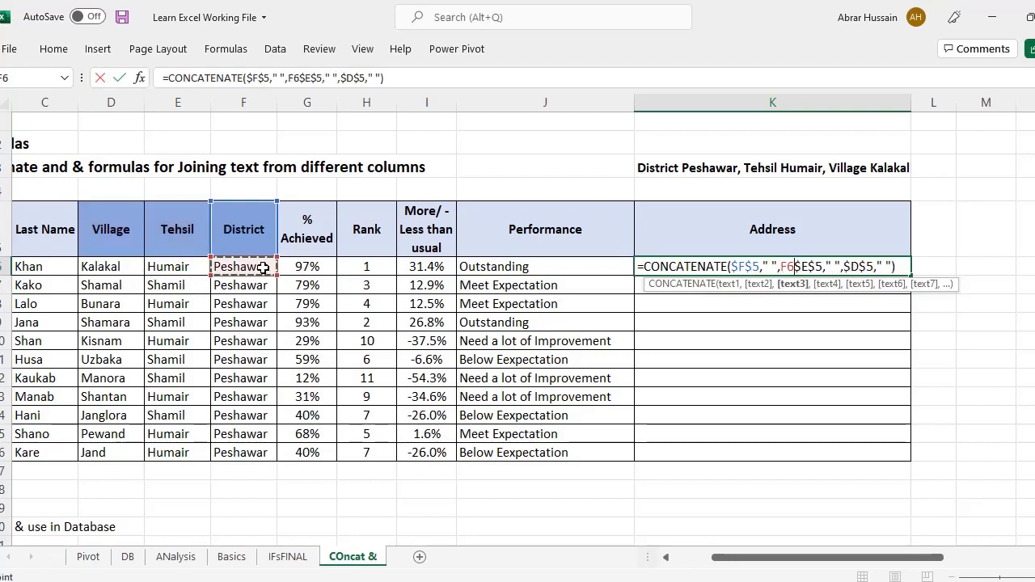
{"action": "type", "text": ","}
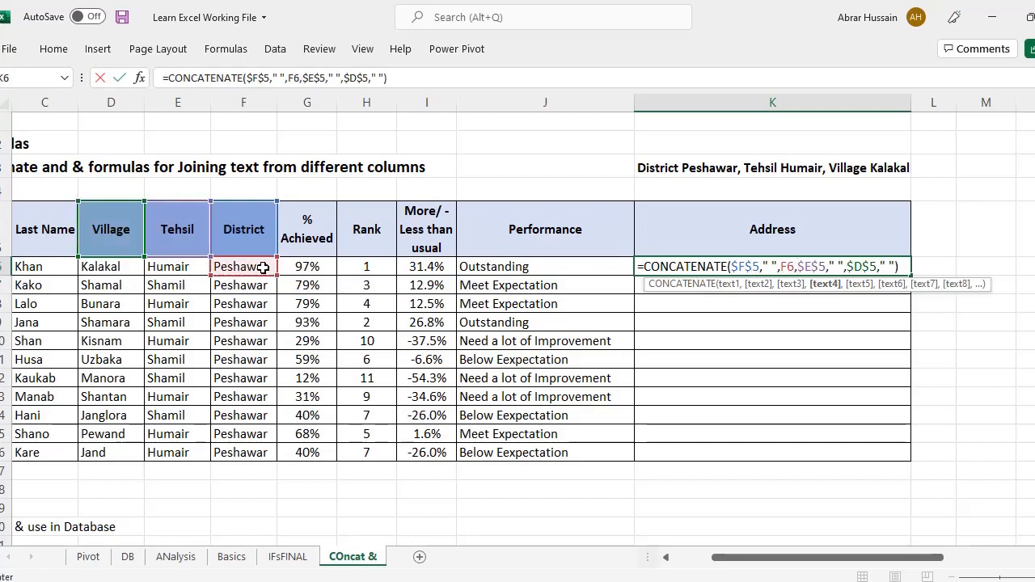
Step: Complete the K6 formula by inserting tehsil reference E6 before $D$5 and appending village reference D6 as the final argument
{"action": "left_click", "coordinate": [847, 268]}
{"action": "left_click", "coordinate": [179, 269]}
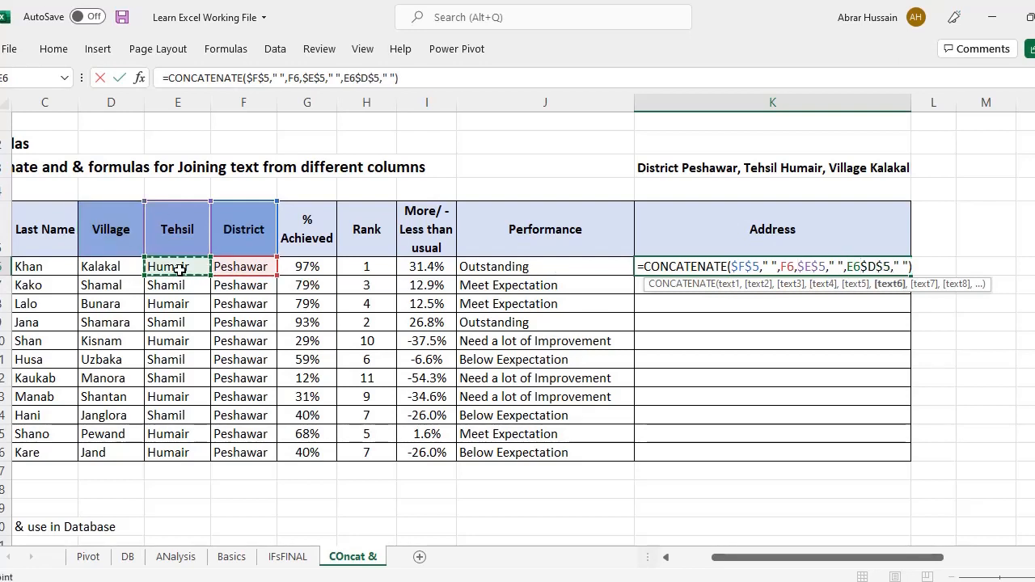
{"action": "type", "text": ","}
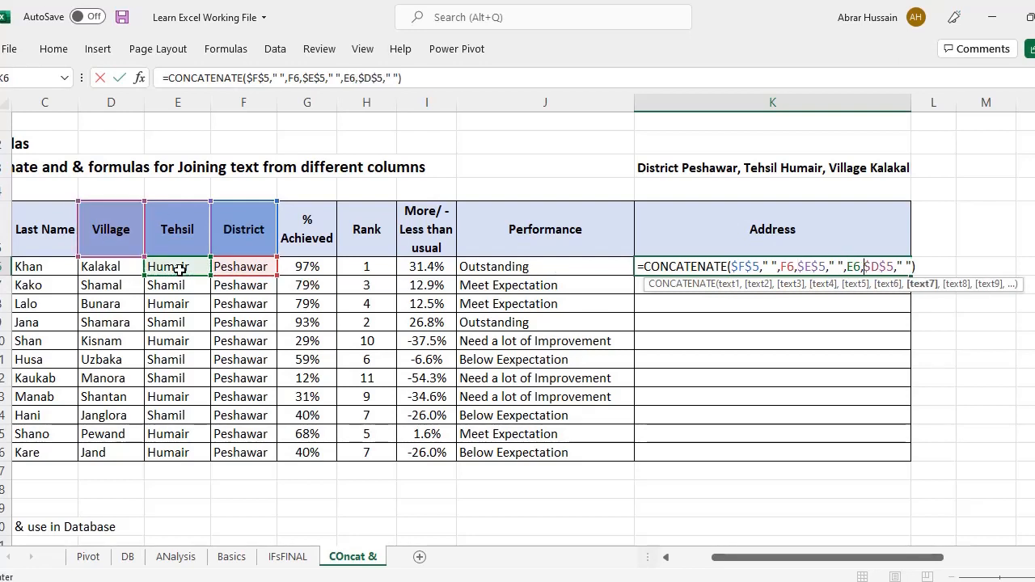
{"action": "left_click", "coordinate": [910, 267]}
{"action": "type", "text": ","}
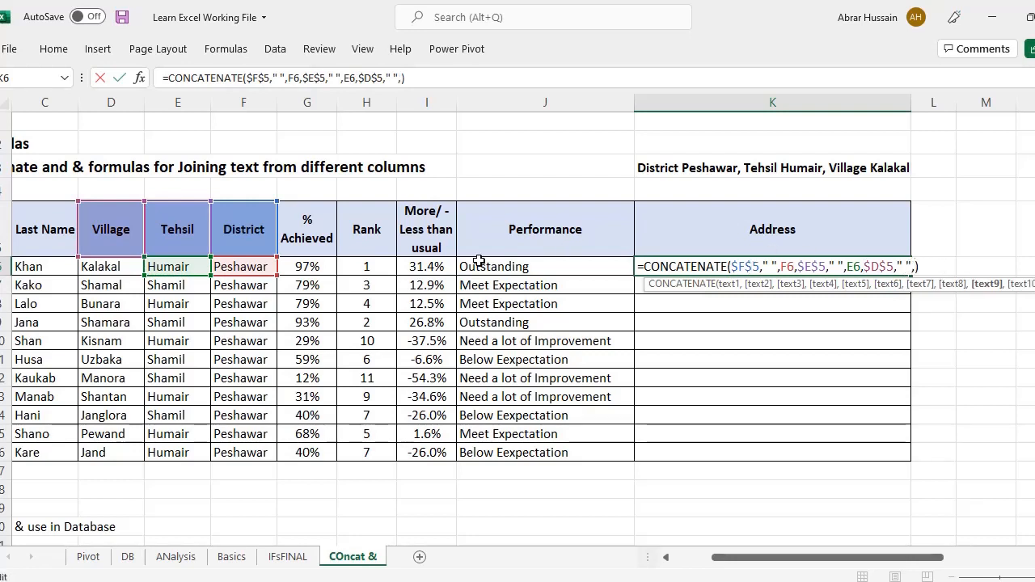
{"action": "left_click", "coordinate": [84, 267]}
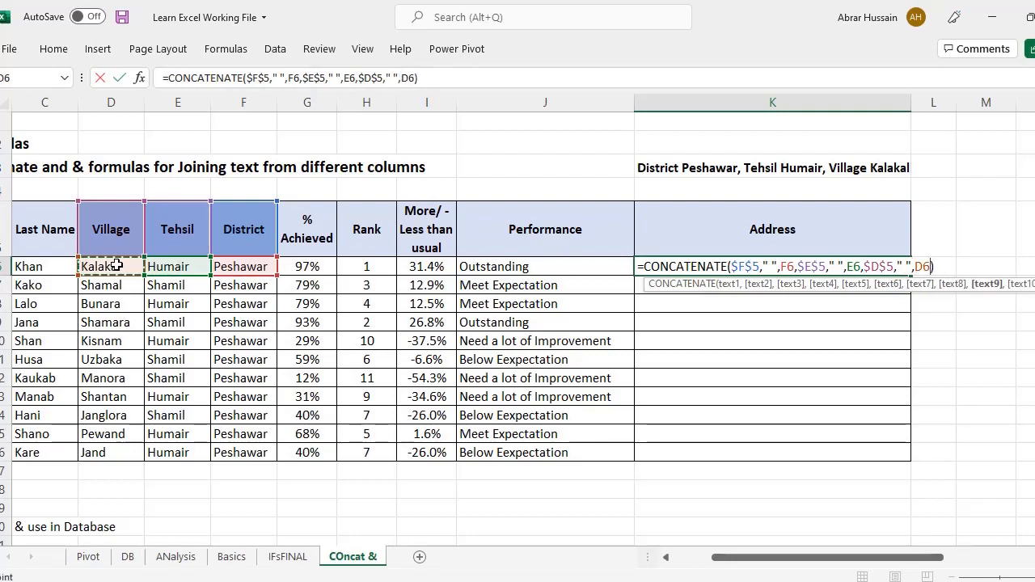
{"action": "key", "text": "Return"}
{"action": "key", "text": "Up"}
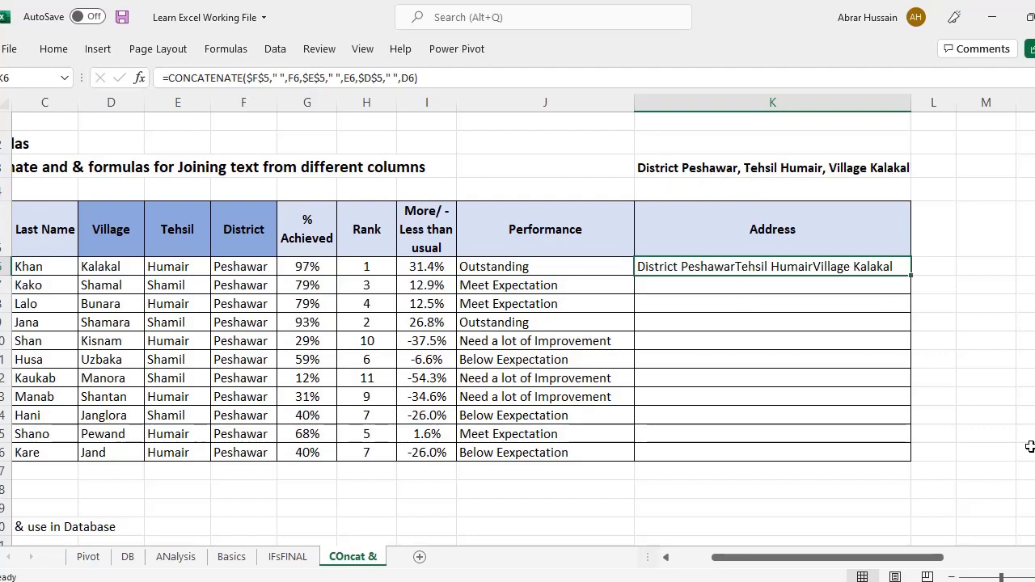
Step: Clear K6 and restart its CONCATENATE formula with the District header as absolute reference $F$5 and a " " space argument
{"action": "key", "text": "Delete"}
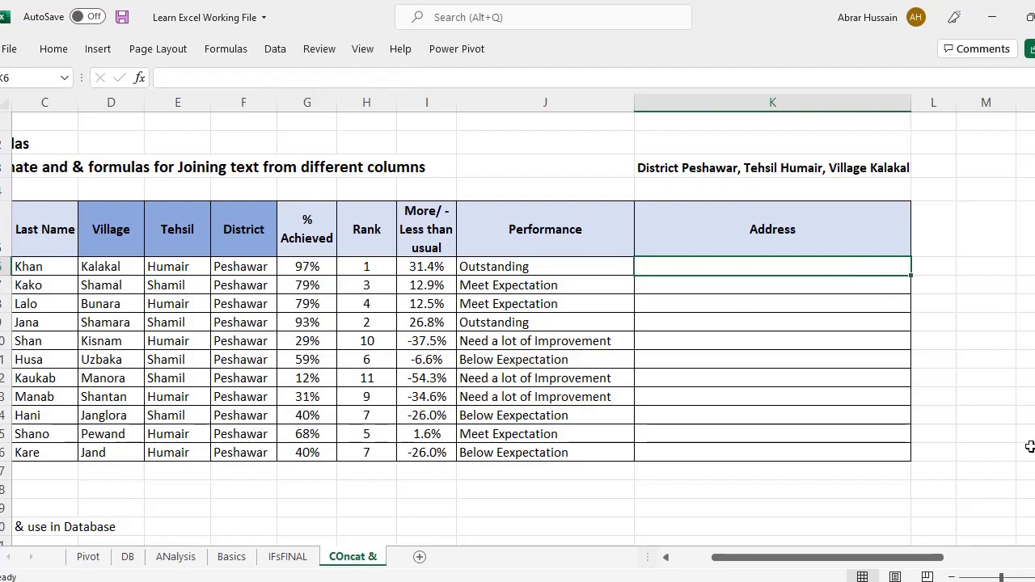
{"action": "type", "text": "=C"}
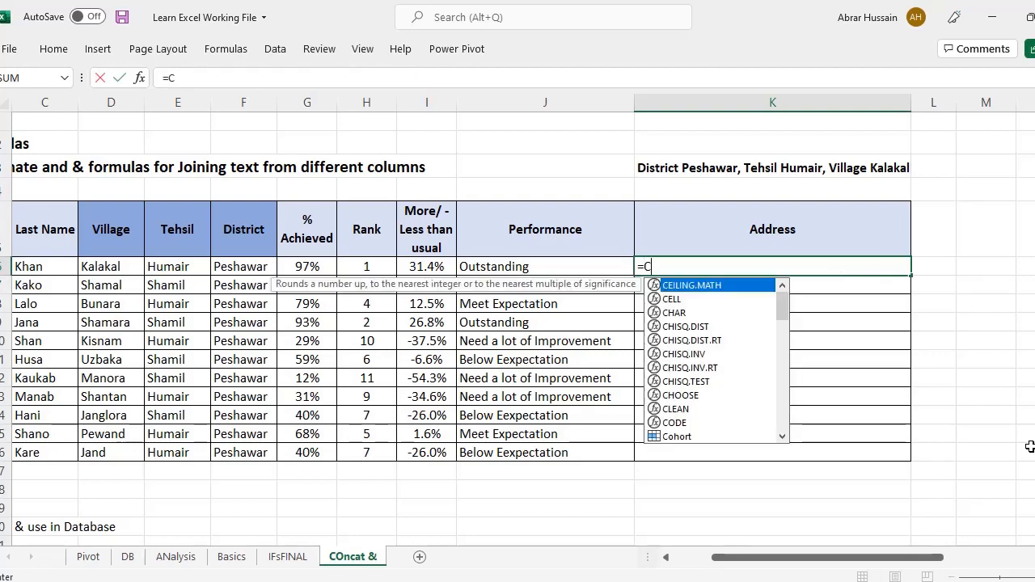
{"action": "type", "text": "ONCATENATE("}
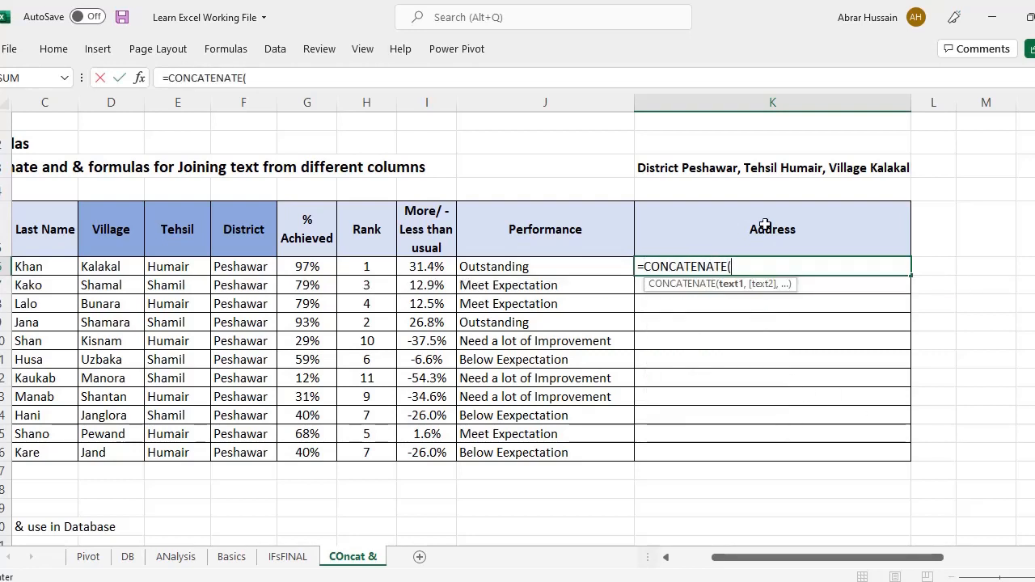
{"action": "left_click", "coordinate": [229, 235]}
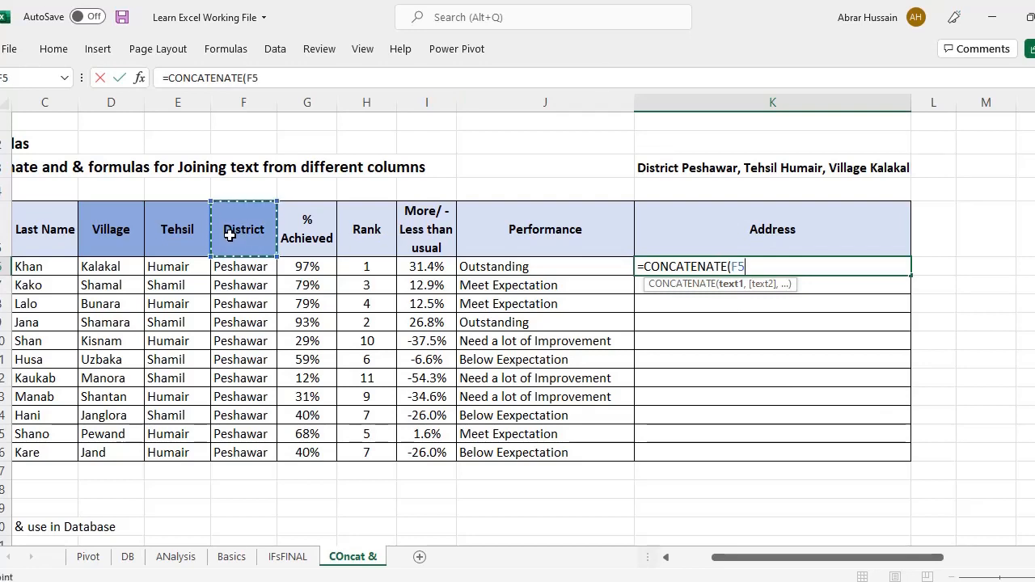
{"action": "key", "text": "F4"}
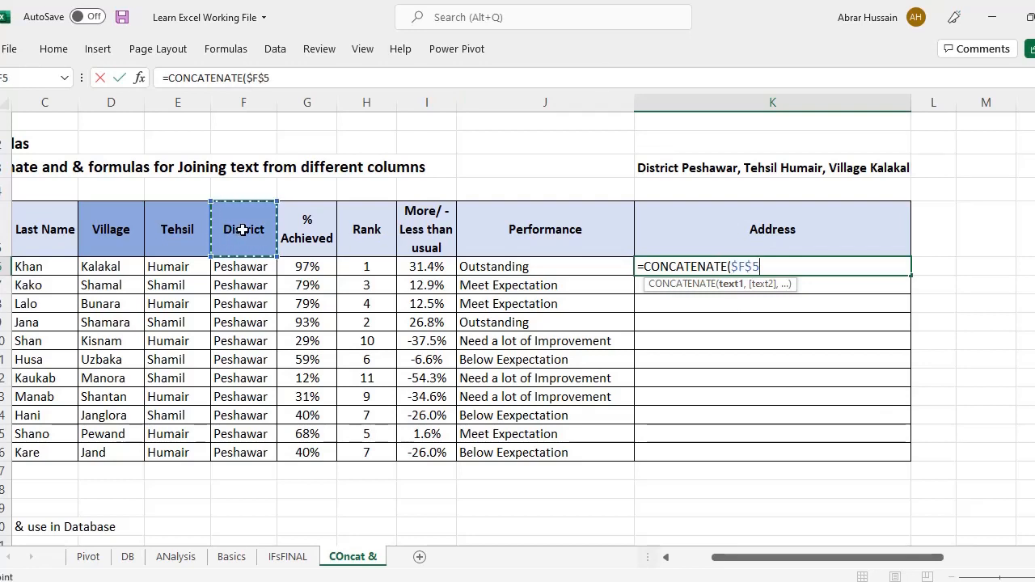
{"action": "type", "text": ","}
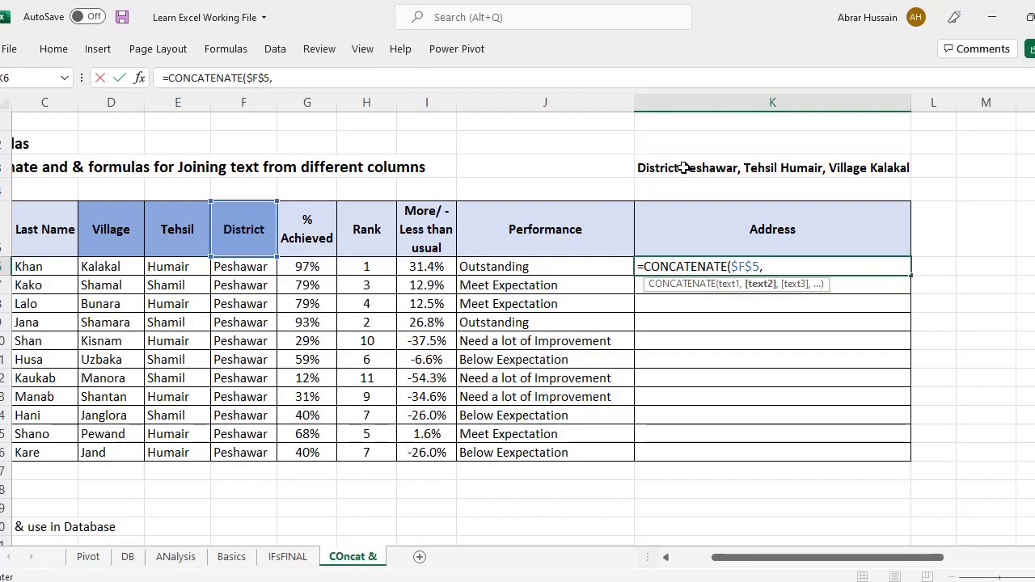
{"action": "type", "text": "\" \","}
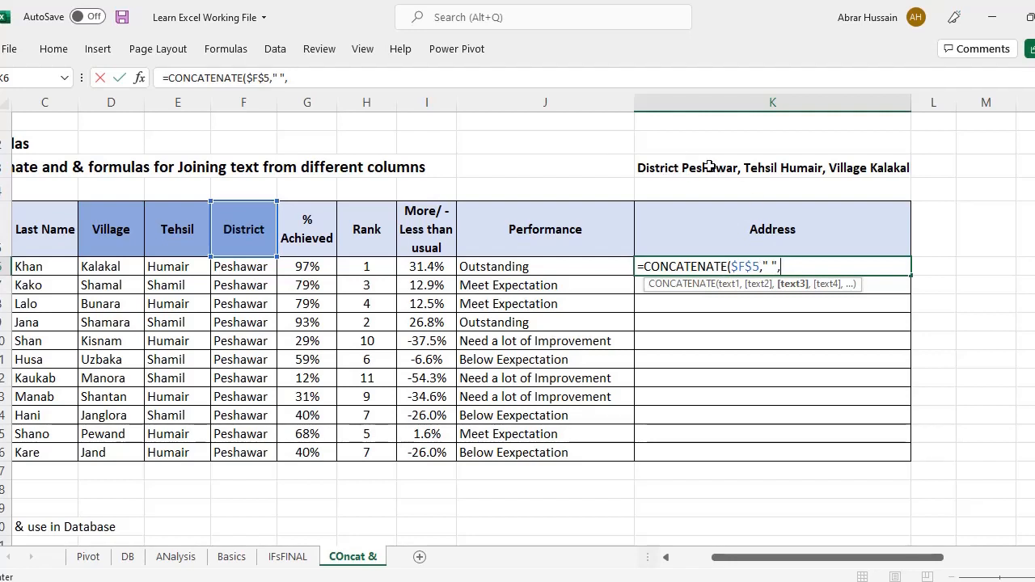
Step: Add the first record's district reference F6 and a ", " separator, entering K6 as =CONCATENATE($F$5," ",F6,", ")
{"action": "left_click", "coordinate": [240, 267]}
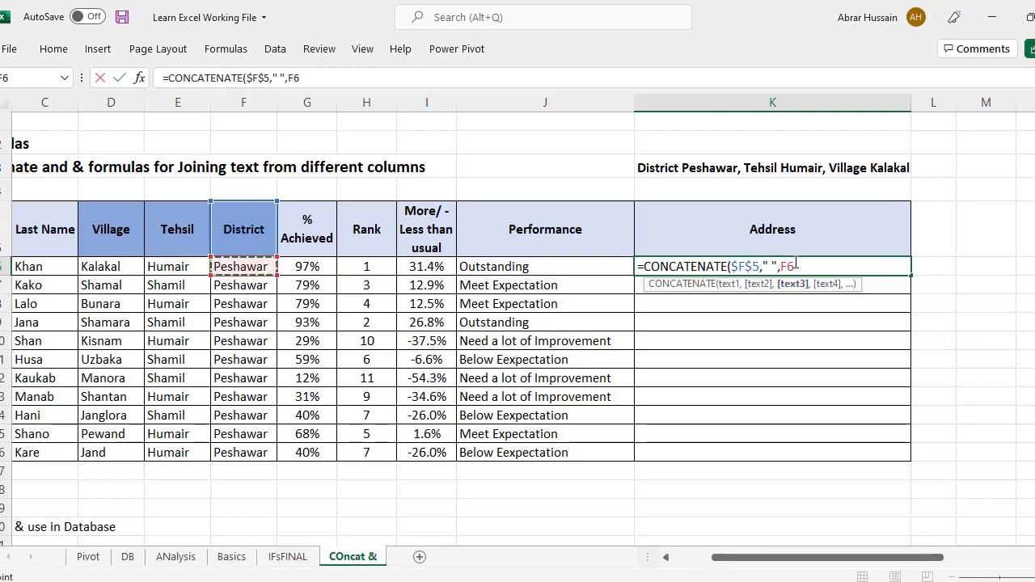
{"action": "type", "text": ",\","}
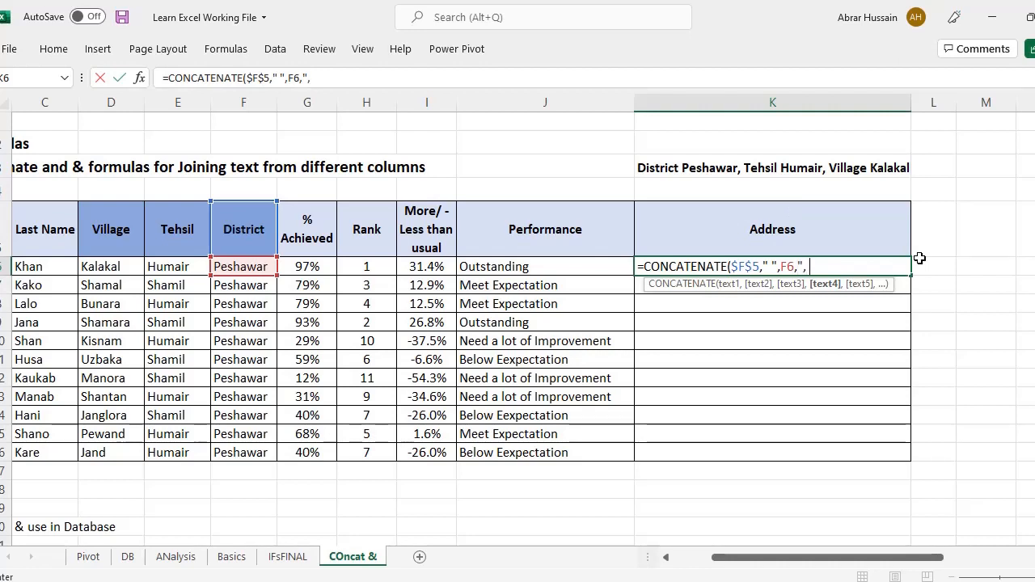
{"action": "type", "text": "\")"}
{"action": "key", "text": "Return"}
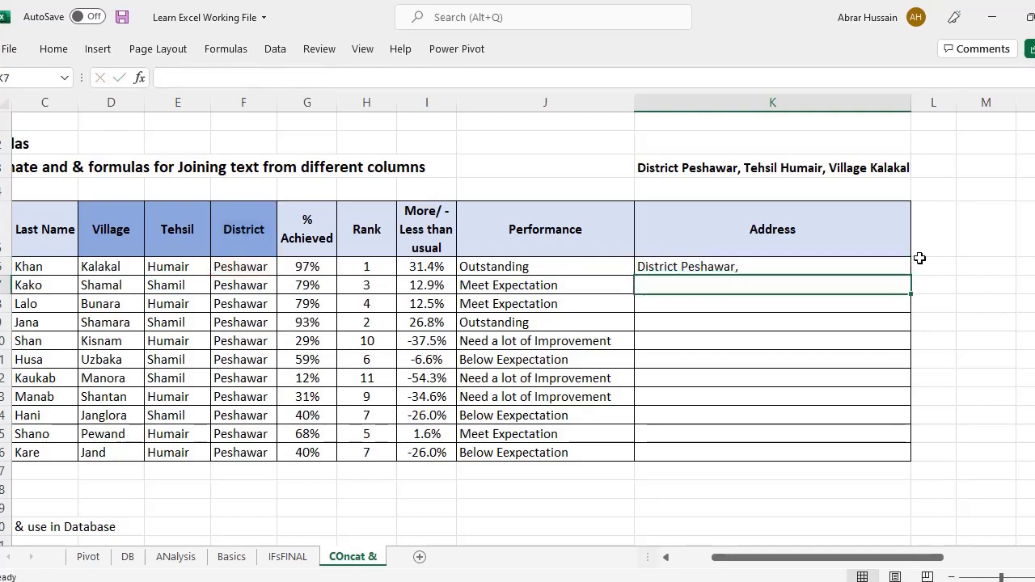
{"action": "key", "text": "Up"}
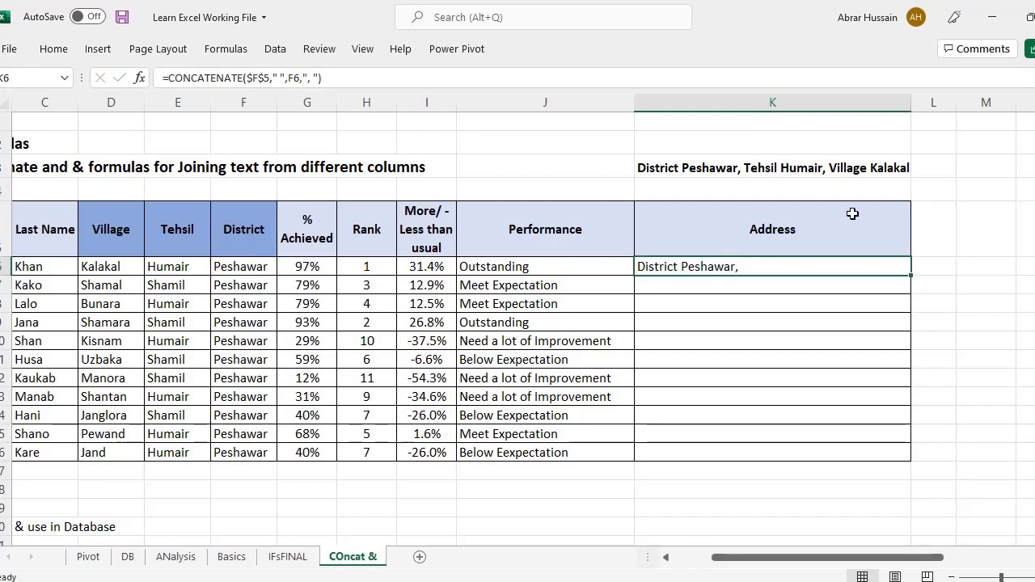
Step: Reopen the K6 formula and append the Tehsil header as absolute reference $E$5, followed by a " " space argument
{"action": "key", "text": "F2"}
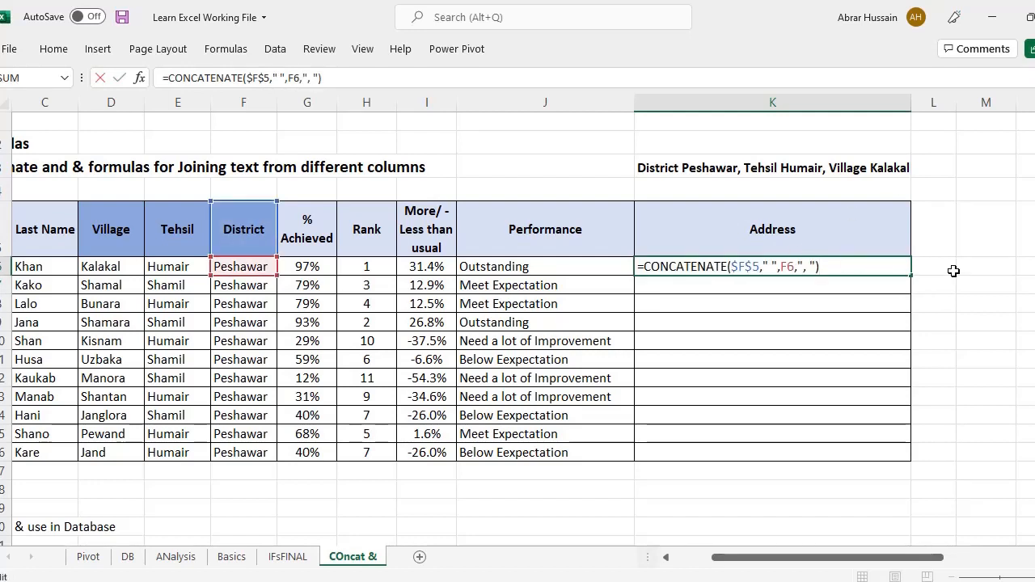
{"action": "key", "text": "BackSpace"}
{"action": "type", "text": ","}
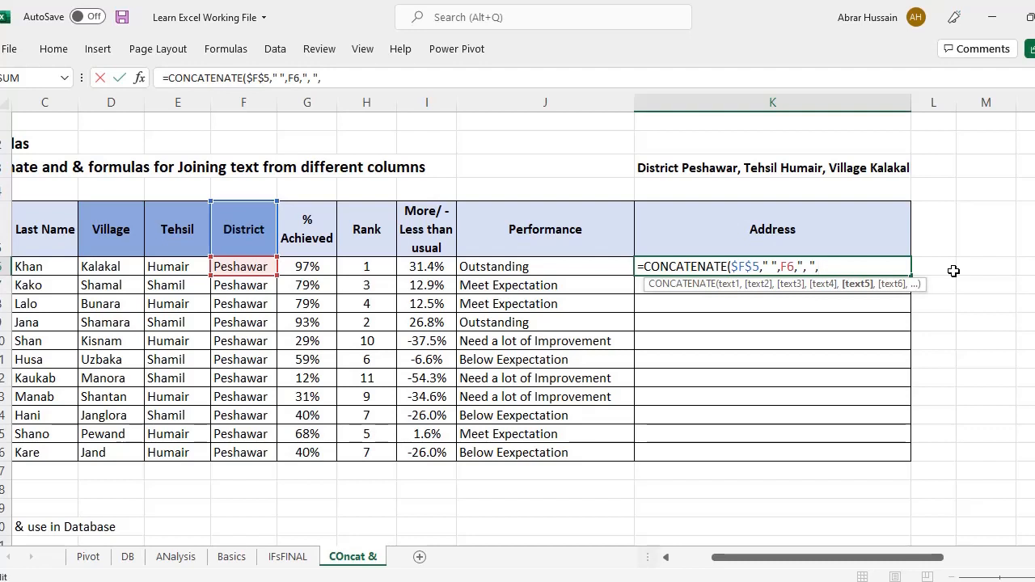
{"action": "left_click", "coordinate": [179, 233]}
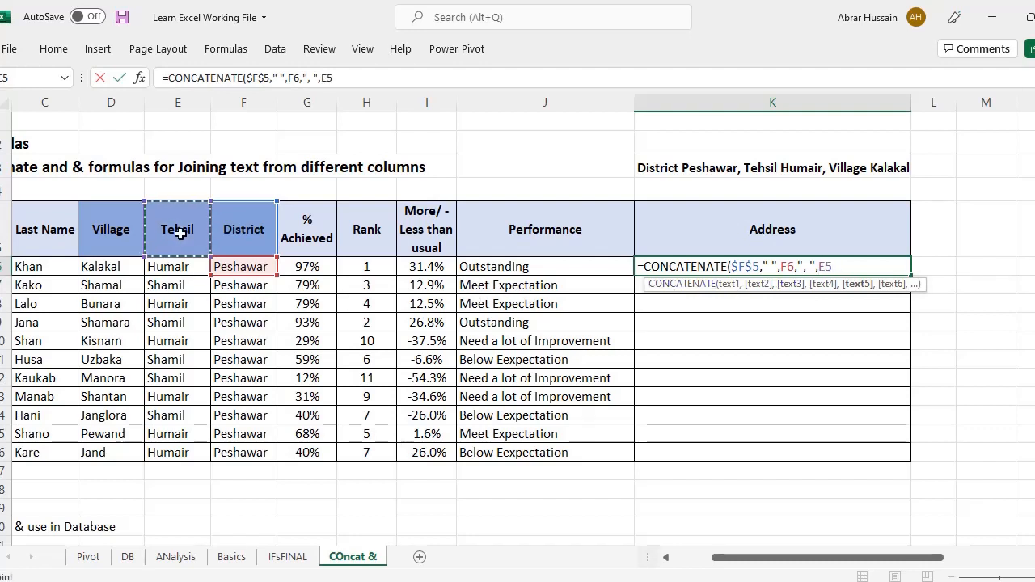
{"action": "key", "text": "F3"}
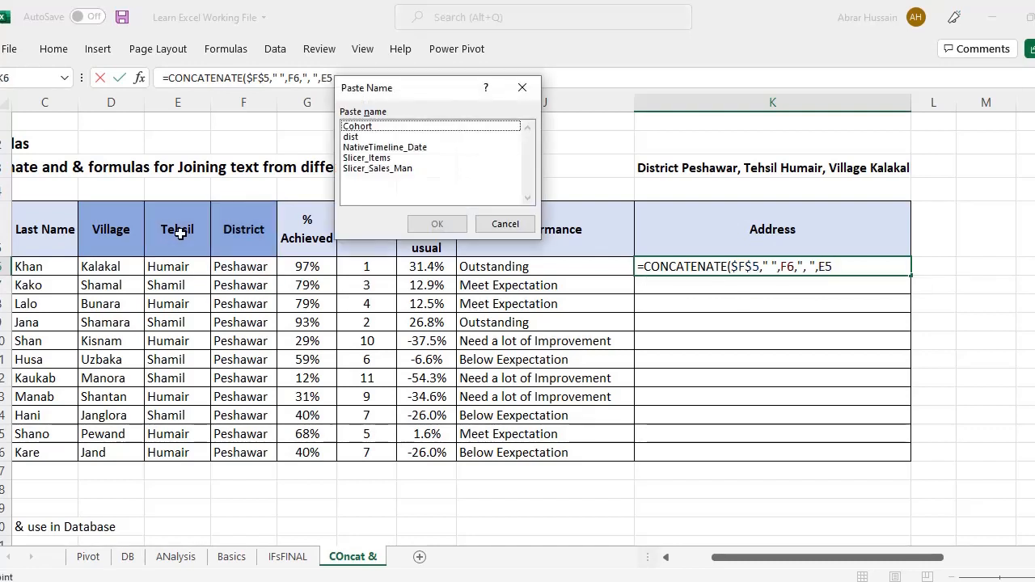
{"action": "key", "text": "Escape"}
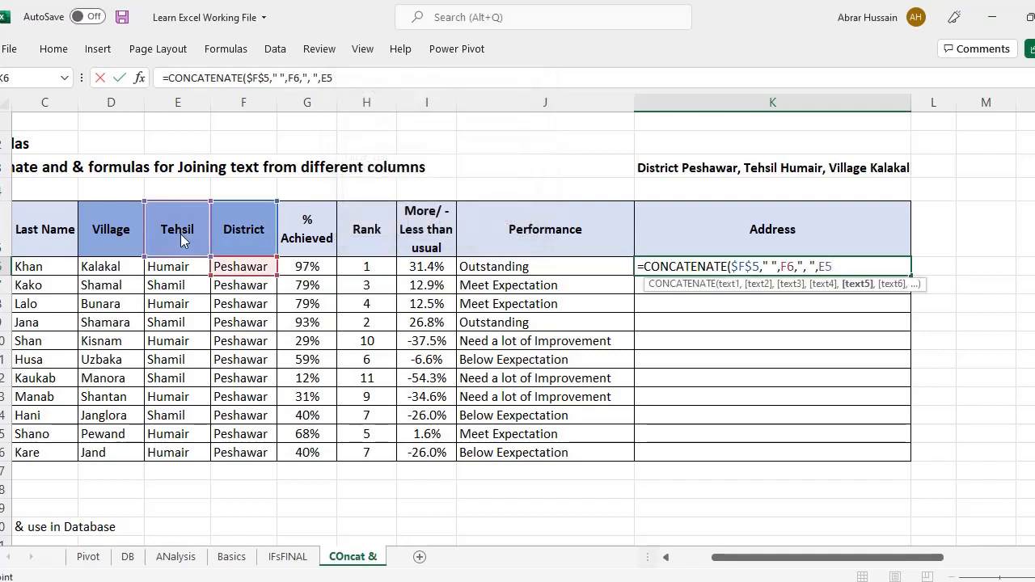
{"action": "key", "text": "F4"}
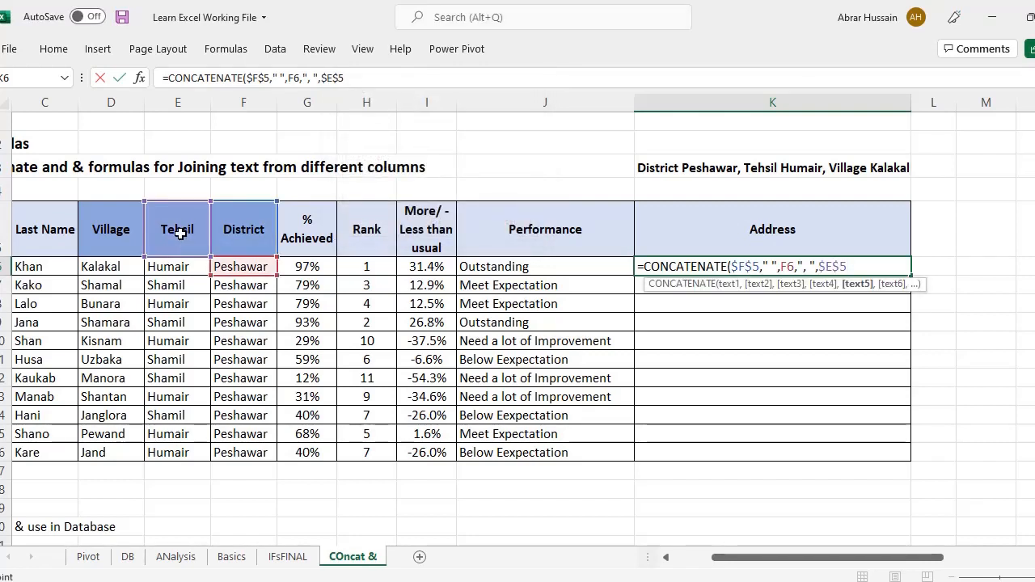
{"action": "type", "text": ","}
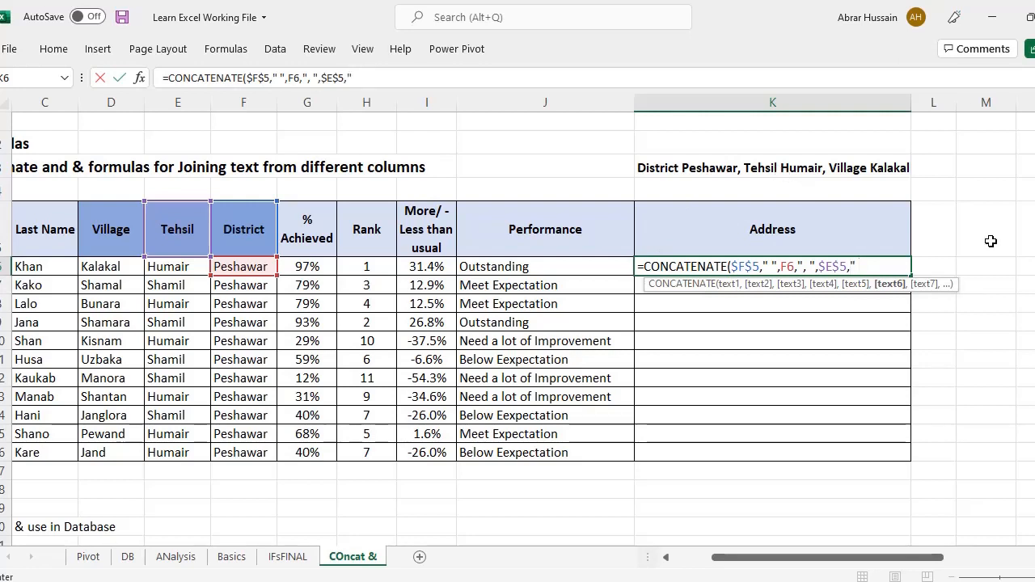
{"action": "type", "text": "\" \","}
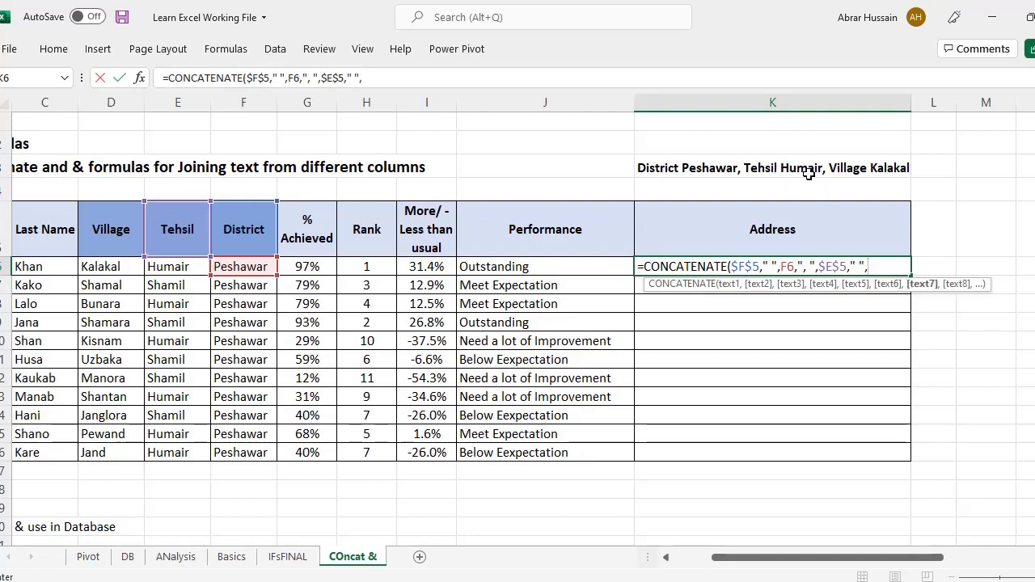
Step: Append the first record's tehsil reference E6 and a ", " separator to the K6 formula
{"action": "left_click", "coordinate": [176, 269]}
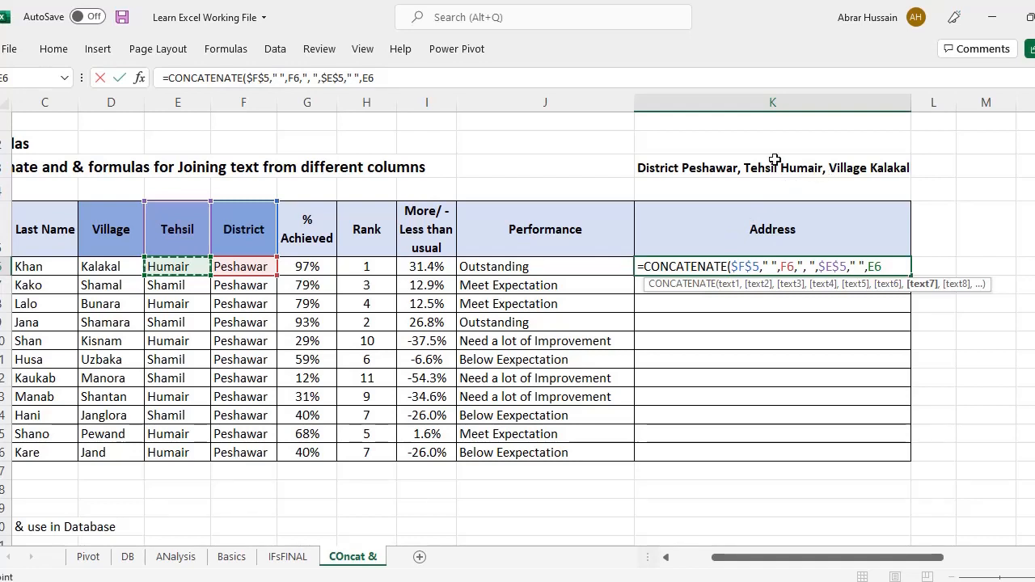
{"action": "type", "text": ",\","}
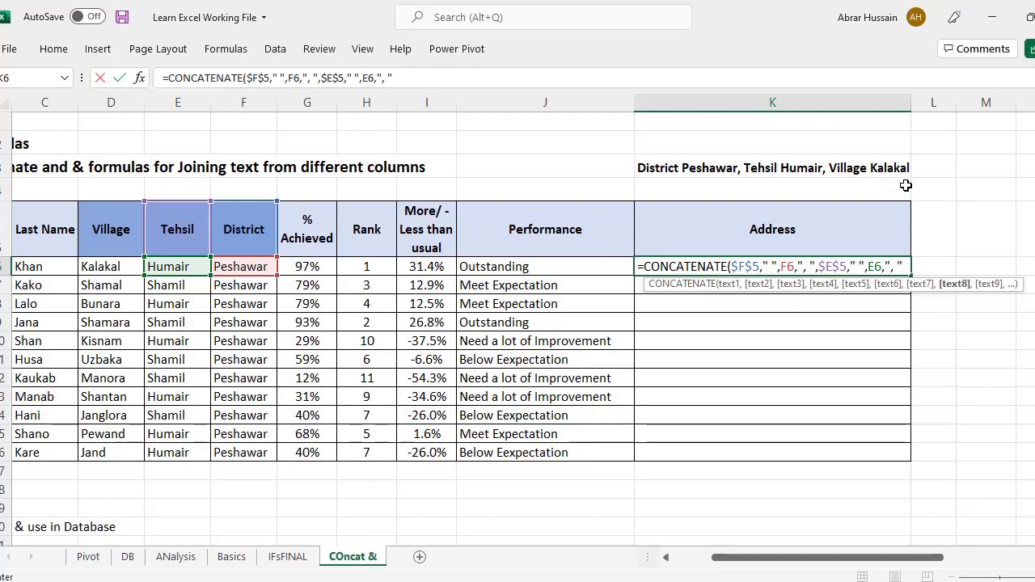
{"action": "type", "text": ","}
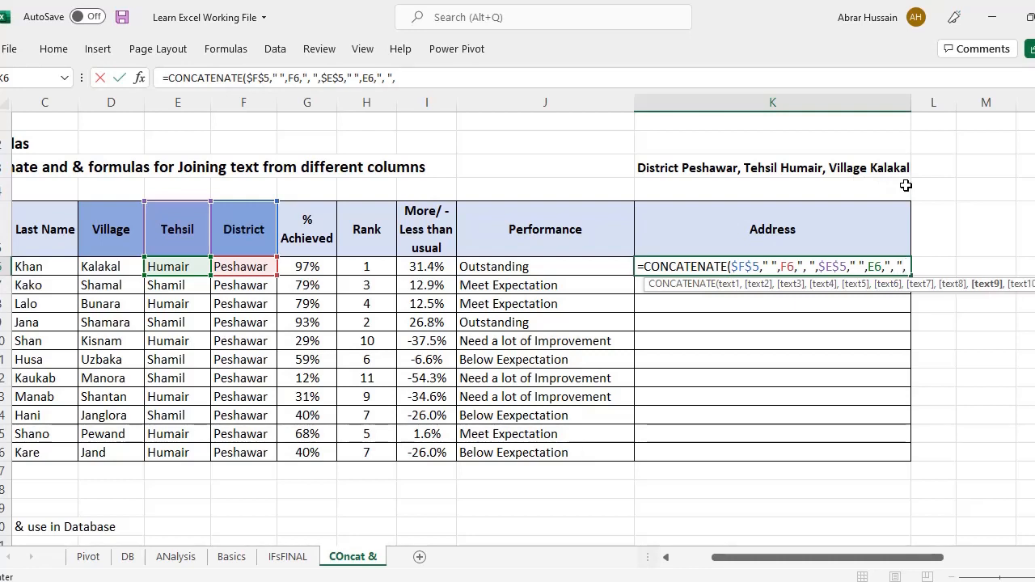
Step: Finish the K6 formula with the Village header as absolute reference $D$5, a " " space argument and village reference D6
{"action": "left_click", "coordinate": [106, 241]}
{"action": "key", "text": "F4"}
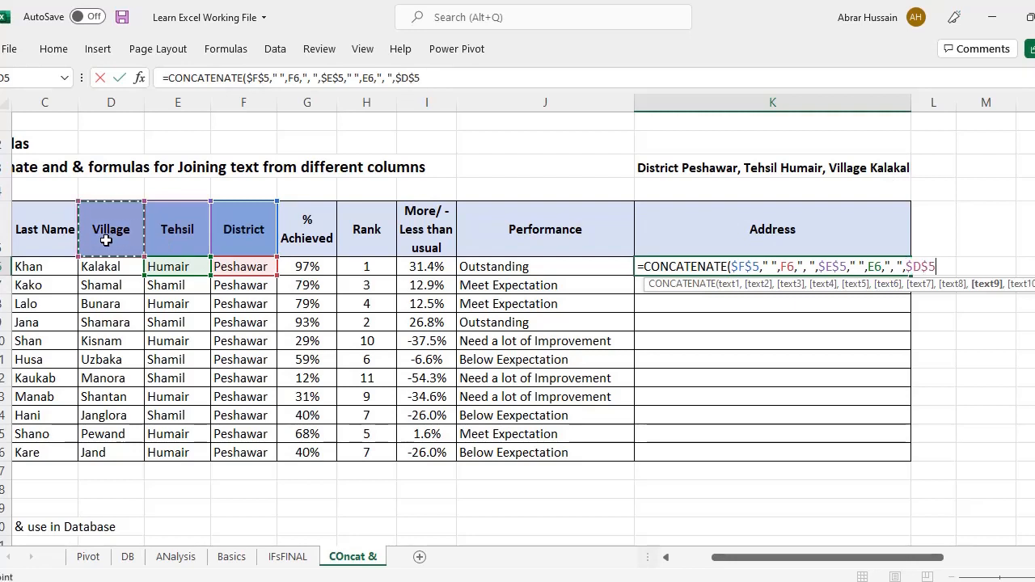
{"action": "type", "text": ","}
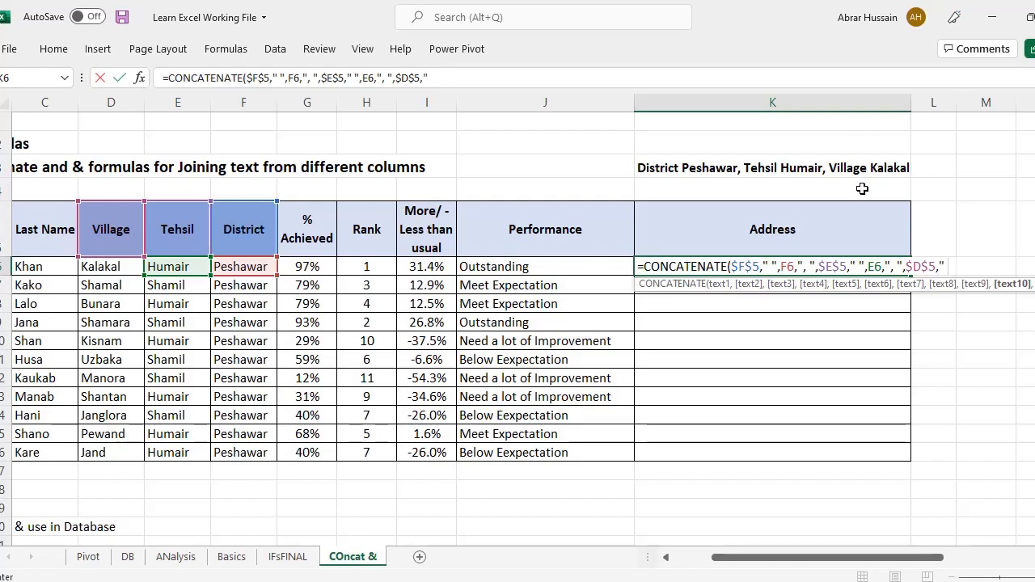
{"action": "type", "text": ","}
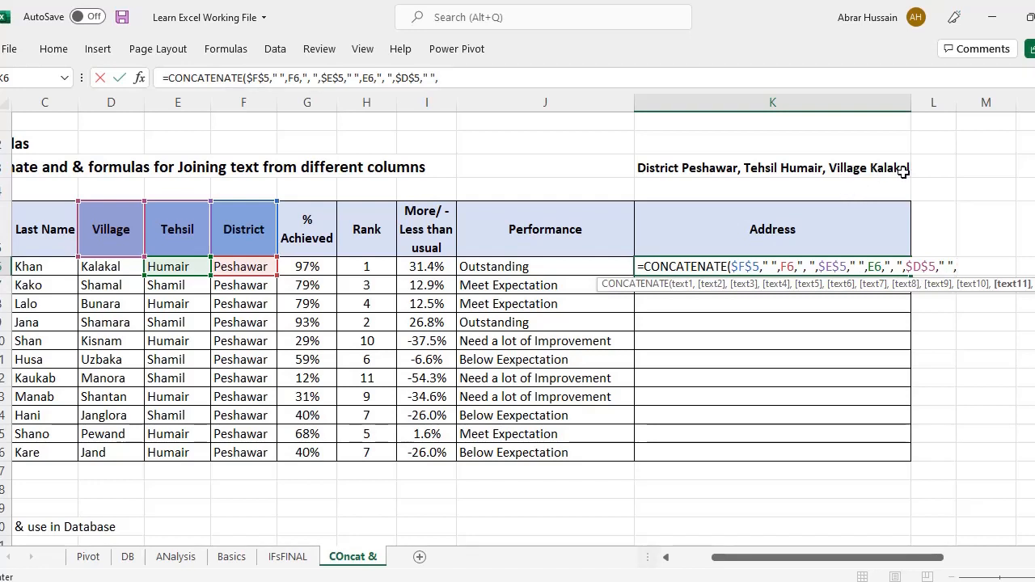
{"action": "left_click", "coordinate": [106, 269]}
{"action": "key", "text": "Return"}
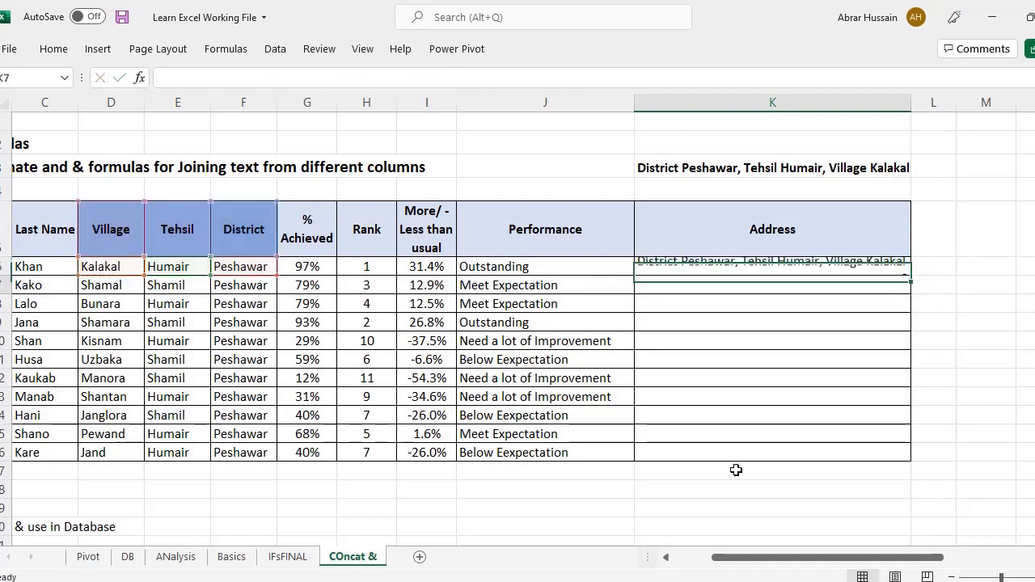
{"action": "key", "text": "Up"}
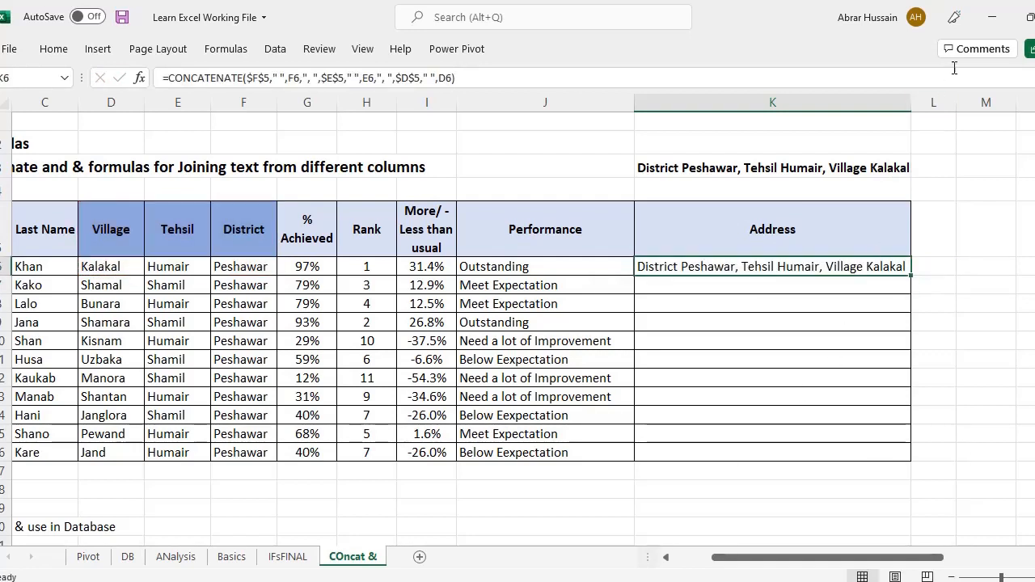
Step: Widen the Address column slightly and copy the K6 address formula into each record's cell from K7 to K16
{"action": "left_click_drag", "start_coordinate": [916, 102], "coordinate": [927, 102]}
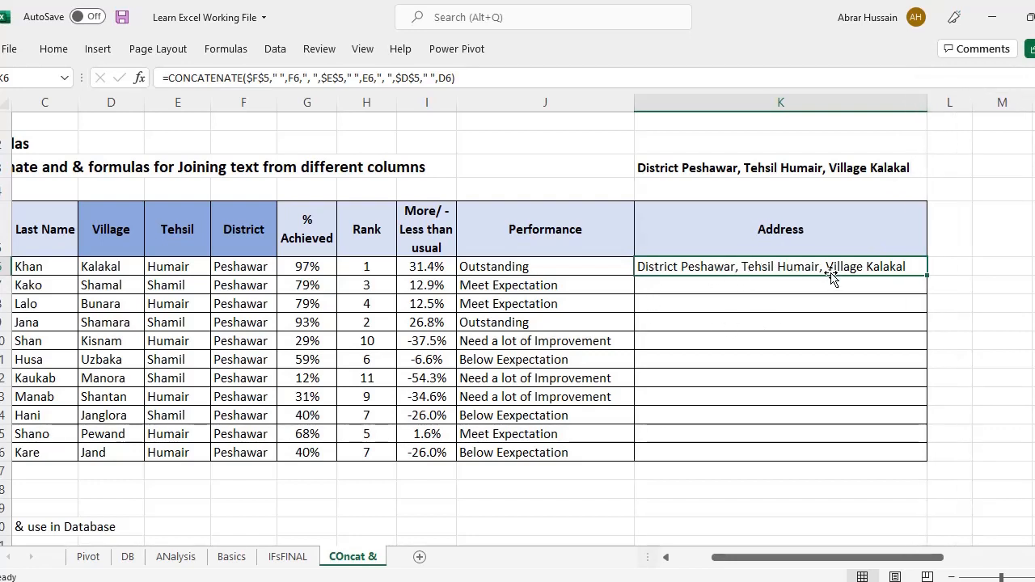
{"action": "key", "text": "ctrl+c"}
{"action": "key", "text": "Down"}
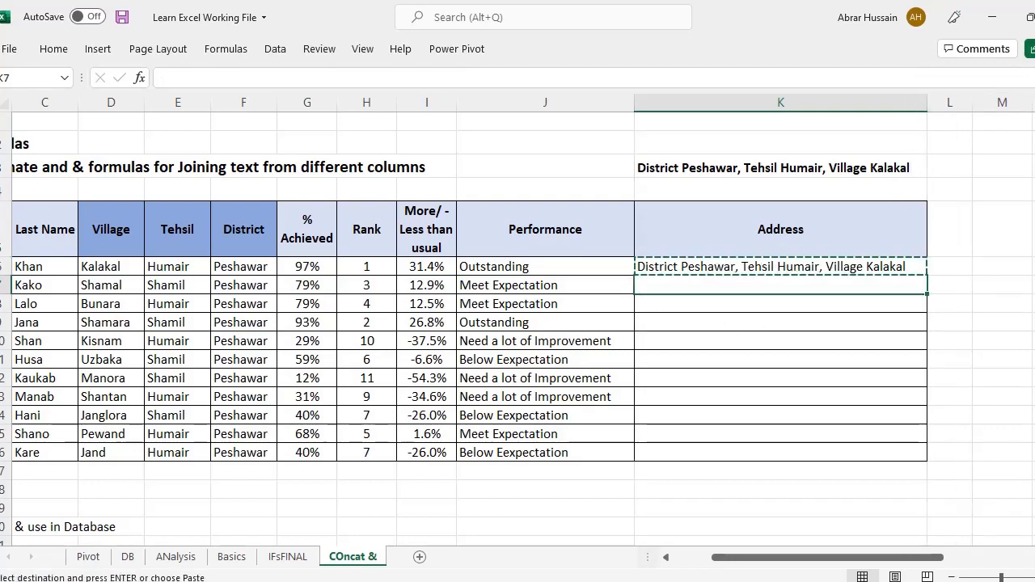
{"action": "key", "text": "ctrl+v"}
{"action": "key", "text": "Down"}
{"action": "key", "text": "ctrl+v"}
{"action": "key", "text": "Down"}
{"action": "key", "text": "ctrl+v"}
{"action": "key", "text": "Down"}
{"action": "key", "text": "ctrl+v"}
{"action": "key", "text": "Down"}
{"action": "key", "text": "ctrl+v"}
{"action": "key", "text": "Down"}
{"action": "key", "text": "ctrl+v"}
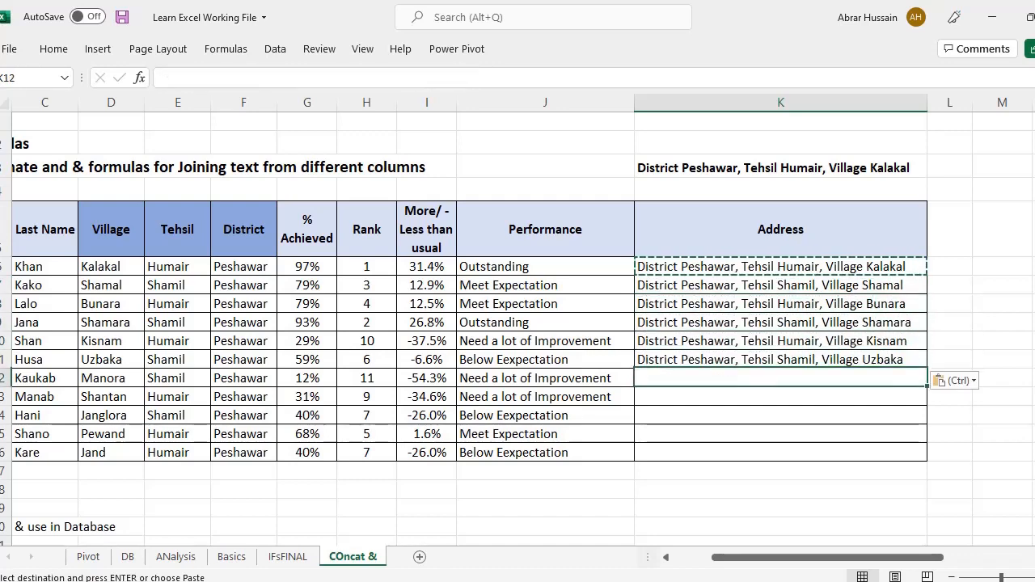
{"action": "key", "text": "Down"}
{"action": "key", "text": "ctrl+v"}
{"action": "key", "text": "ctrl"}
{"action": "key", "text": "ctrl"}
{"action": "key", "text": "Down"}
{"action": "key", "text": "ctrl+v"}
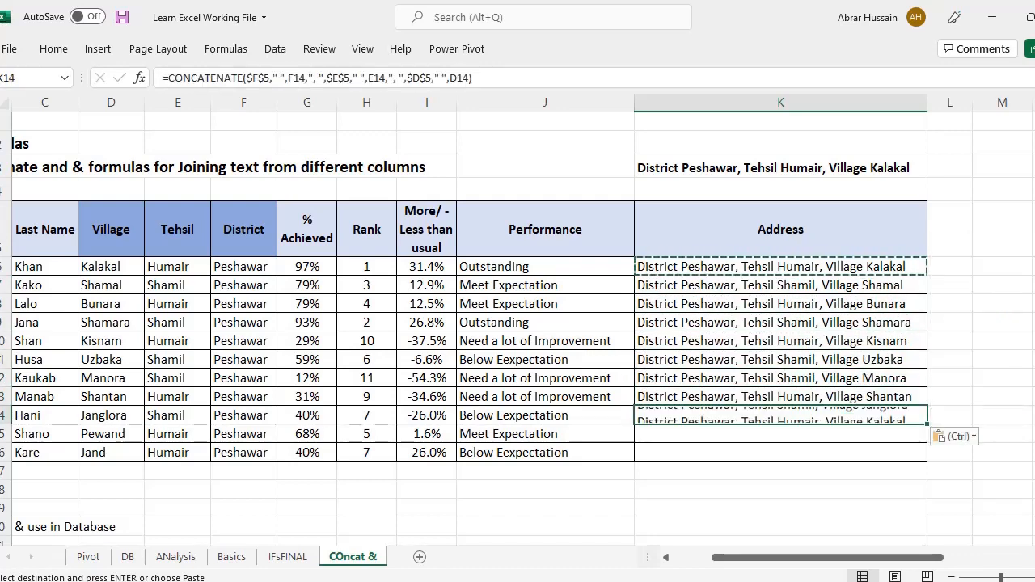
{"action": "key", "text": "Down"}
{"action": "key", "text": "ctrl+v"}
{"action": "key", "text": "Down"}
{"action": "key", "text": "ctrl+v"}
Step: Look over the copied address formulas and their results in the Address column
{"action": "key", "text": "Up"}
{"action": "key", "text": "Up"}
{"action": "key", "text": "Up"}
{"action": "key", "text": "Up"}
{"action": "key", "text": "Up"}
{"action": "key", "text": "Up"}
{"action": "key", "text": "Up"}
{"action": "key", "text": "Up"}
{"action": "key", "text": "Up"}
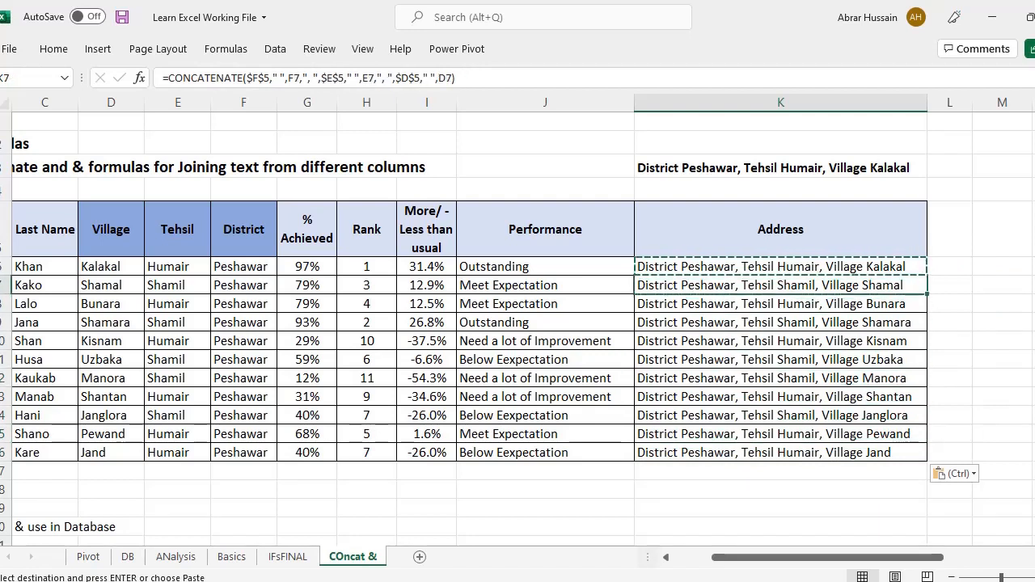
{"action": "key", "text": "Down"}
{"action": "key", "text": "Down"}
{"action": "key", "text": "Down"}
{"action": "key", "text": "Down"}
{"action": "key", "text": "Up"}
{"action": "key", "text": "Up"}
{"action": "key", "text": "Up"}
{"action": "key", "text": "Up"}
{"action": "key", "text": "Up"}
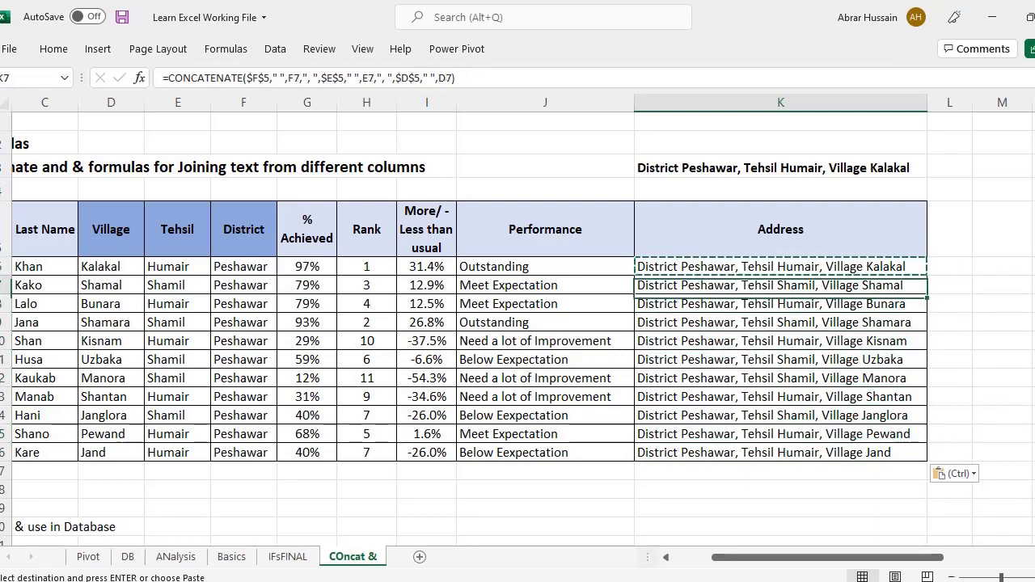
Step: Change the districts in F7 through F11 to Swat, Buner, Dir, Swabi and Mardan
{"action": "key", "text": "Down"}
{"action": "key", "text": "Left"}
{"action": "key", "text": "Left"}
{"action": "key", "text": "Left"}
{"action": "key", "text": "Left"}
{"action": "key", "text": "Left"}
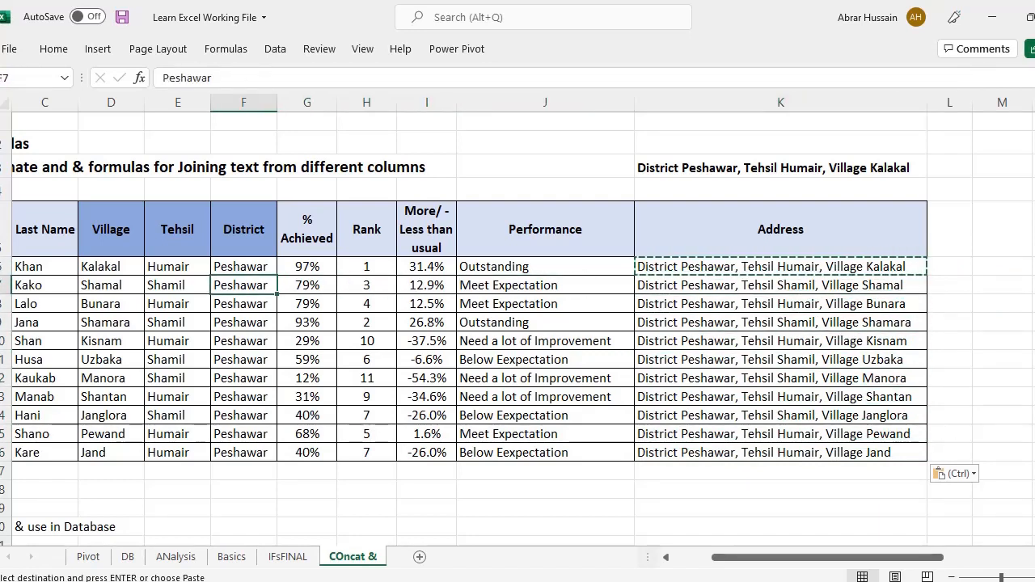
{"action": "type", "text": "Swat"}
{"action": "key", "text": "Return"}
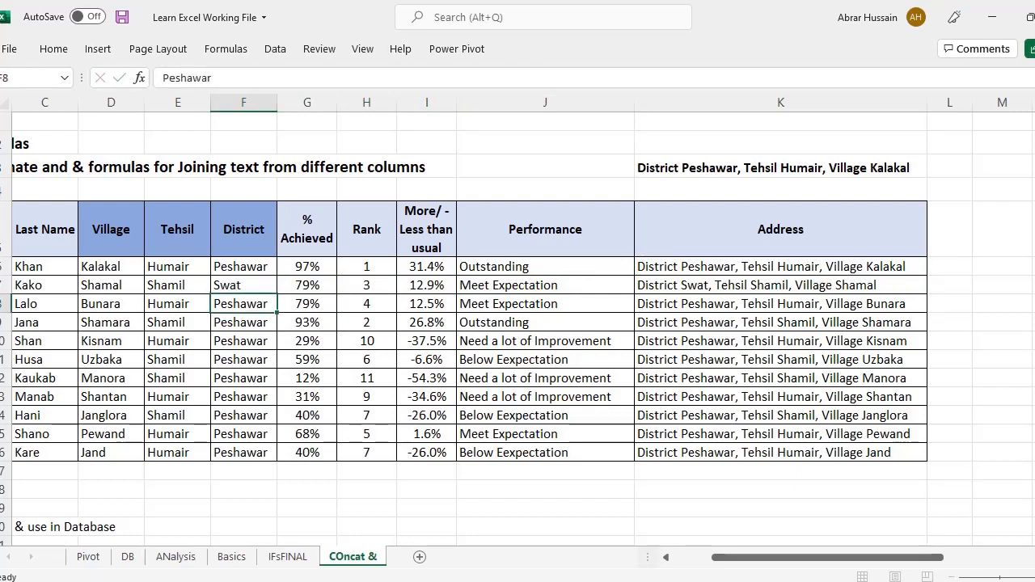
{"action": "type", "text": "Buner"}
{"action": "key", "text": "Return"}
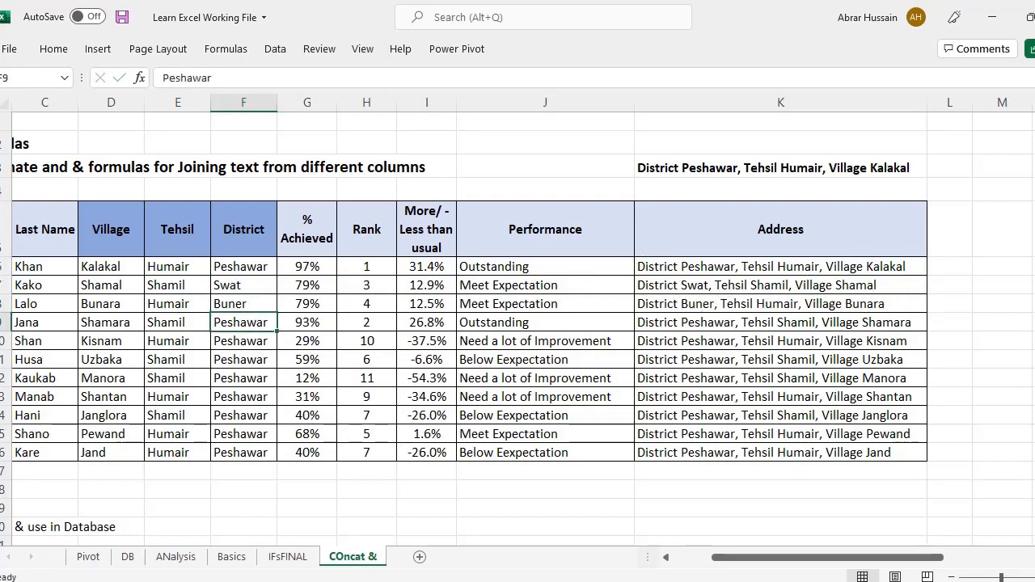
{"action": "type", "text": "Dir"}
{"action": "key", "text": "Return"}
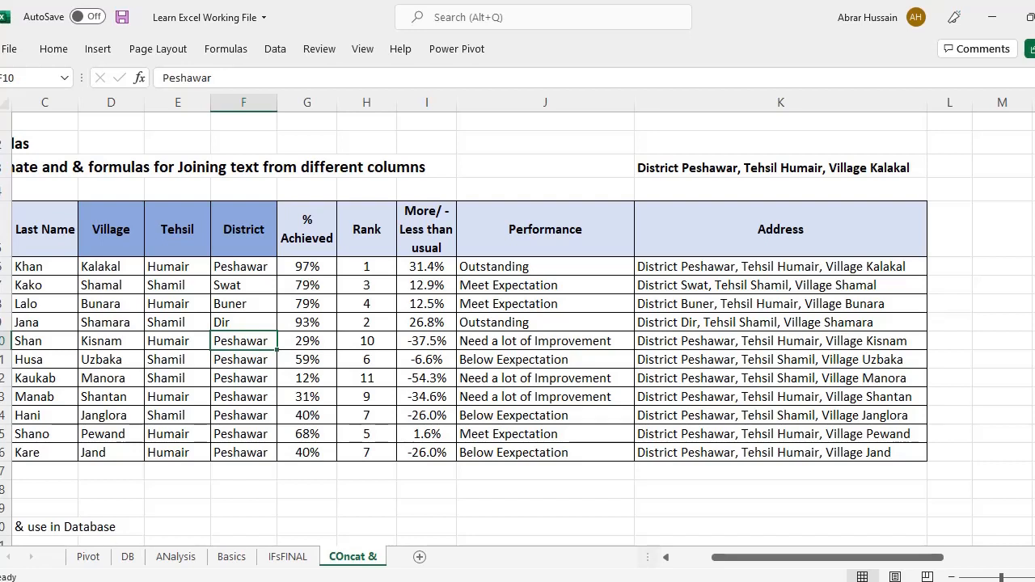
{"action": "type", "text": "Swabi"}
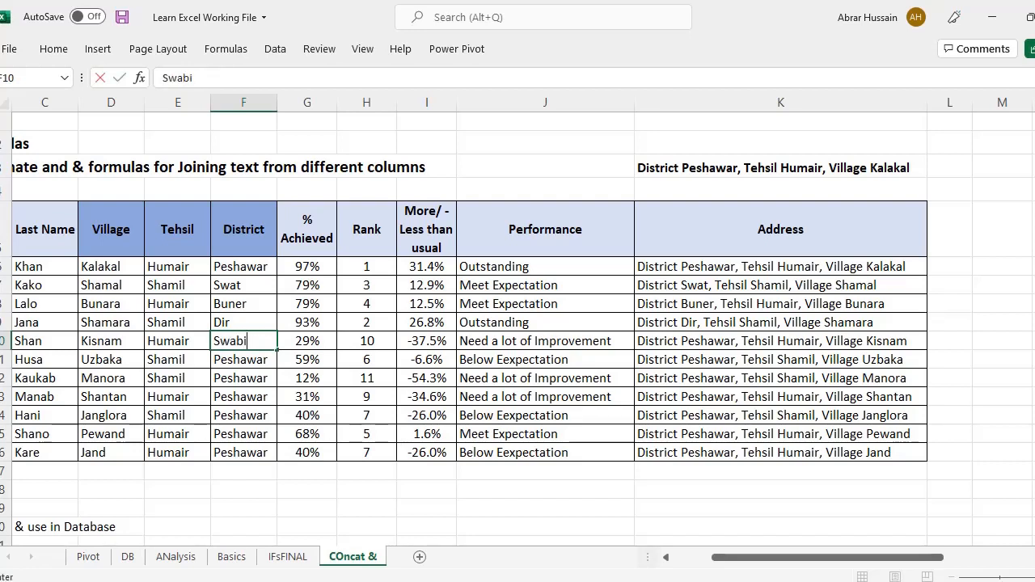
{"action": "key", "text": "Return"}
{"action": "type", "text": "Mardan"}
{"action": "key", "text": "Return"}
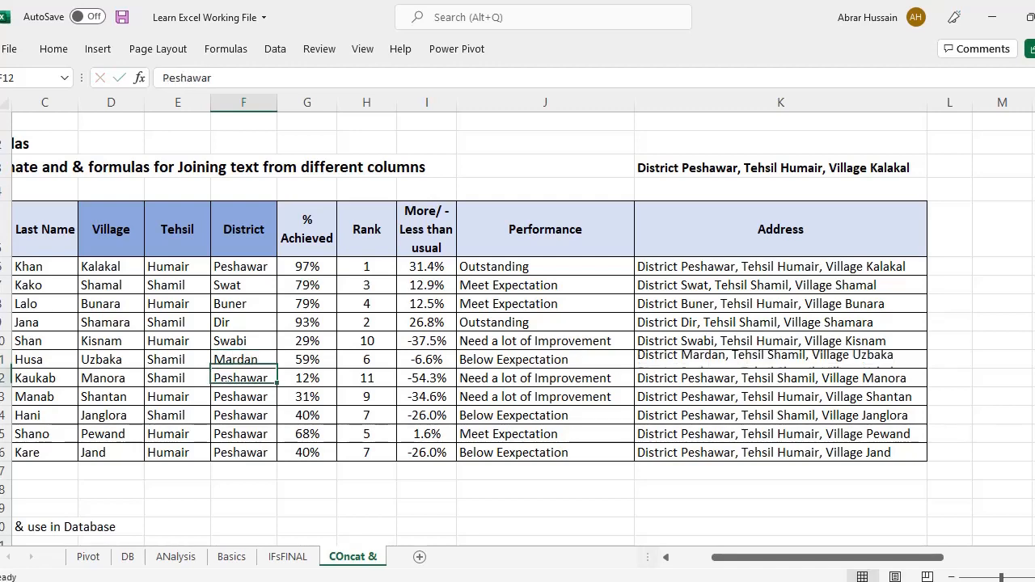
Step: Inspect the address formulas and results in K6 through K11 against the edited districts
{"action": "key", "text": "Up"}
{"action": "key", "text": "Up"}
{"action": "key", "text": "Up"}
{"action": "key", "text": "Right"}
{"action": "key", "text": "Right"}
{"action": "key", "text": "Right"}
{"action": "key", "text": "Right"}
{"action": "key", "text": "Right"}
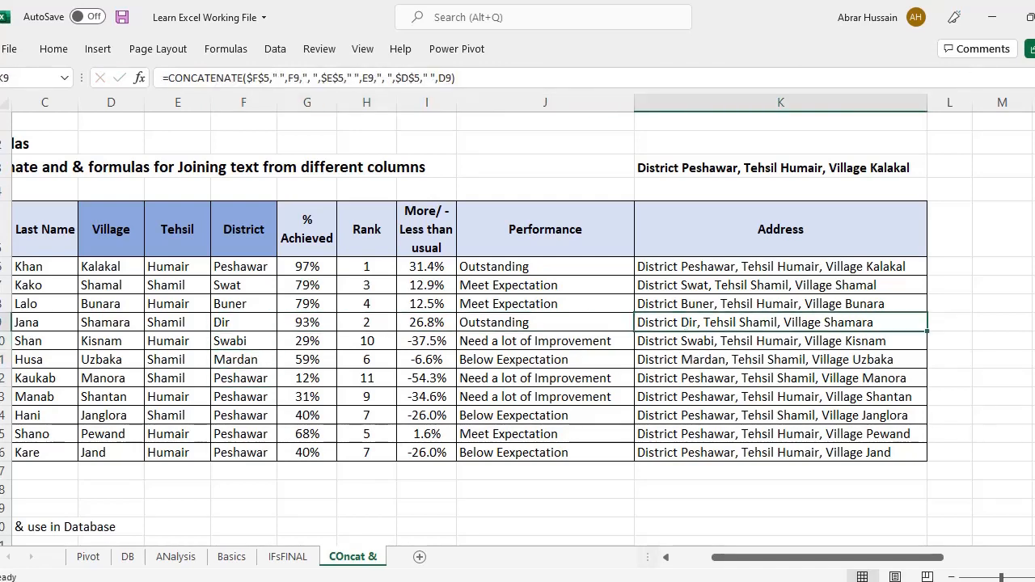
{"action": "key", "text": "Up"}
{"action": "key", "text": "Up"}
{"action": "key", "text": "Up"}
{"action": "key", "text": "Return"}
{"action": "key", "text": "F2"}
{"action": "key", "text": "Return"}
{"action": "key", "text": "F2"}
{"action": "key", "text": "Return"}
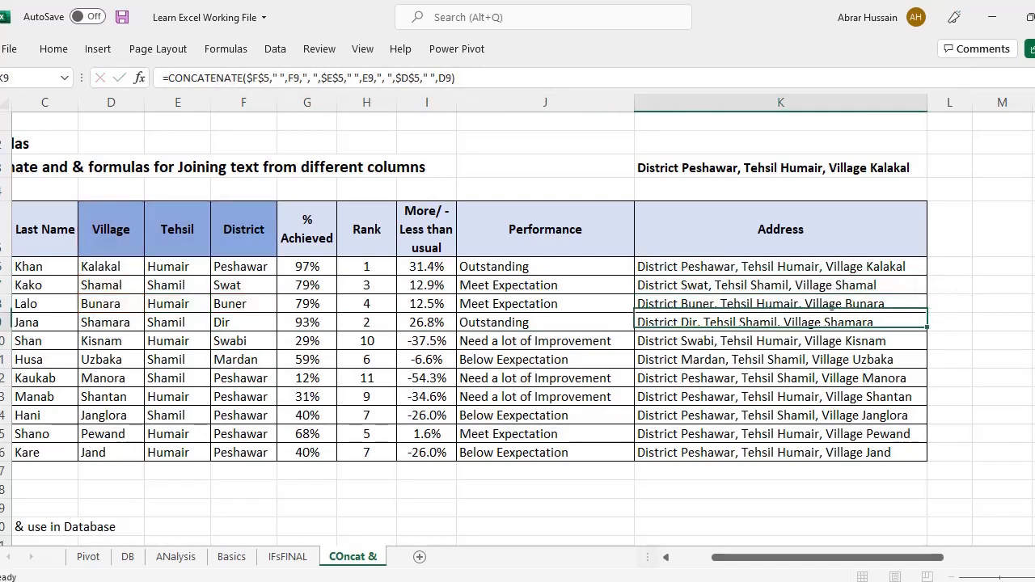
{"action": "key", "text": "F2"}
{"action": "key", "text": "Return"}
{"action": "key", "text": "F2"}
{"action": "key", "text": "Return"}
{"action": "key", "text": "F2"}
{"action": "key", "text": "Return"}
{"action": "key", "text": "Up"}
{"action": "key", "text": "Up"}
{"action": "key", "text": "Up"}
{"action": "key", "text": "Up"}
{"action": "key", "text": "Up"}
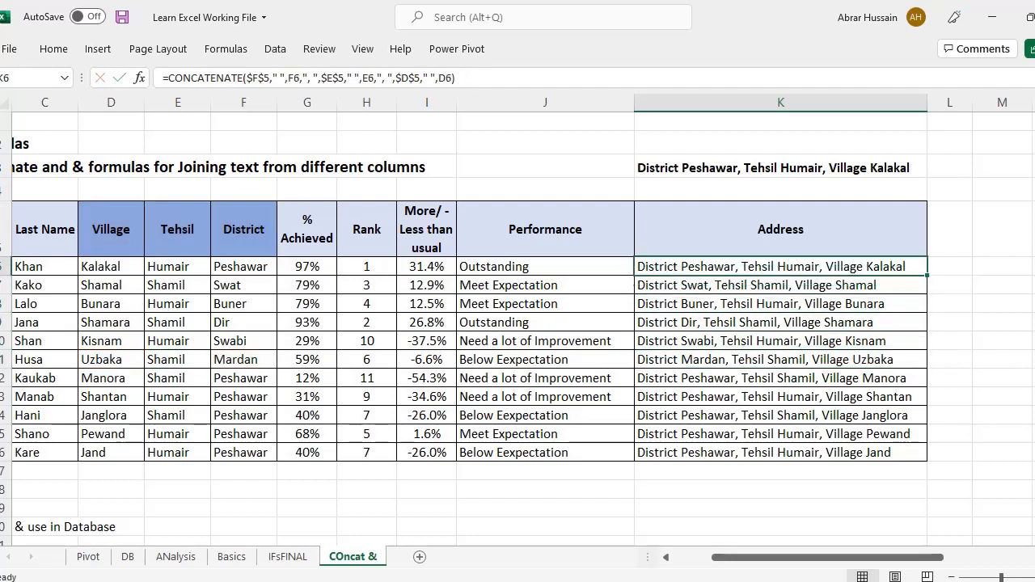
{"action": "key", "text": "Down"}
{"action": "key", "text": "Down"}
{"action": "key", "text": "Down"}
{"action": "key", "text": "Down"}
{"action": "key", "text": "Up"}
{"action": "key", "text": "Up"}
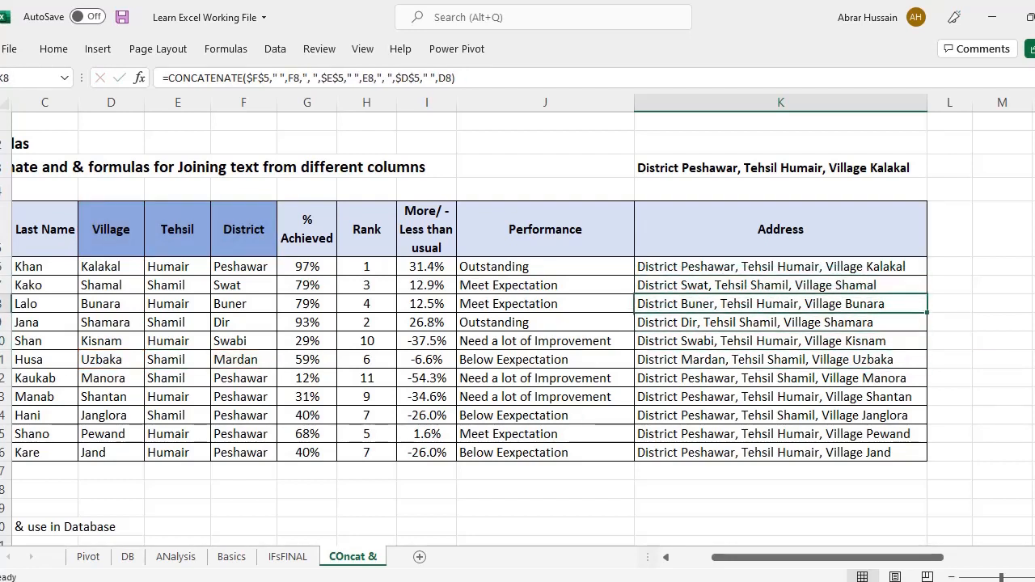
Step: Clear the address formulas from K6:K16 and the sample address in K3
{"action": "key", "text": "Up"}
{"action": "key", "text": "Up"}
{"action": "key", "text": "ctrl+shift+Down"}
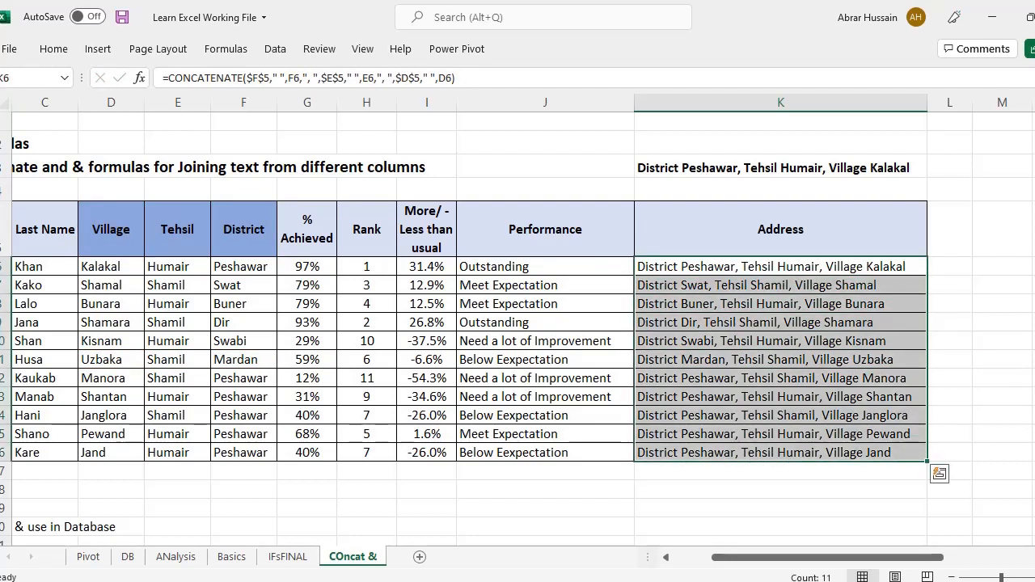
{"action": "key", "text": "Delete"}
{"action": "key", "text": "Up"}
{"action": "key", "text": "Up"}
{"action": "key", "text": "Up"}
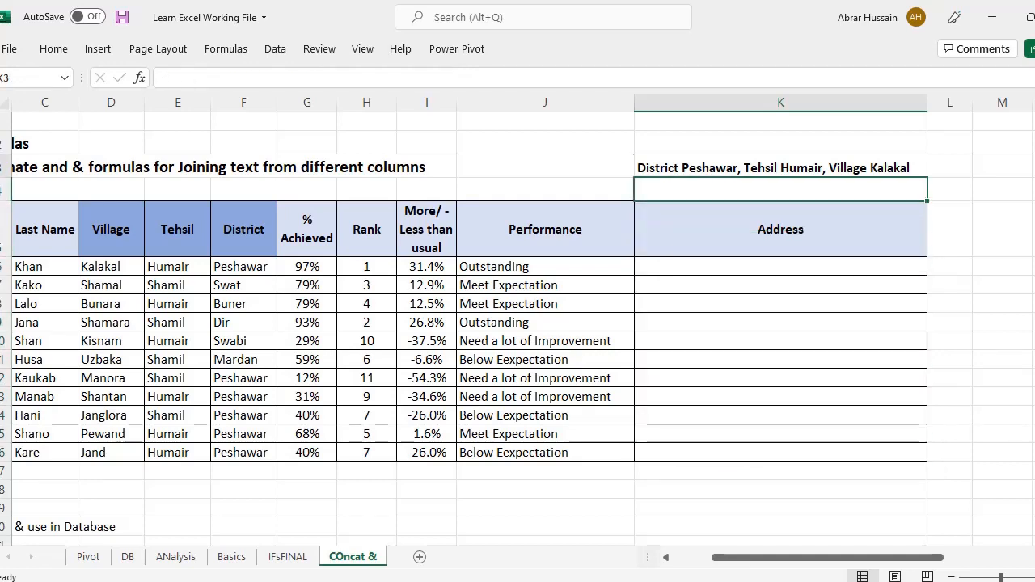
{"action": "key", "text": "Delete"}
Step: Look across the table's header row from Address back to First Name
{"action": "key", "text": "Down"}
{"action": "key", "text": "Down"}
{"action": "key", "text": "Left"}
{"action": "key", "text": "Left"}
{"action": "key", "text": "Left"}
{"action": "key", "text": "Left"}
{"action": "key", "text": "Left"}
{"action": "key", "text": "Left"}
{"action": "key", "text": "Left"}
{"action": "key", "text": "Left"}
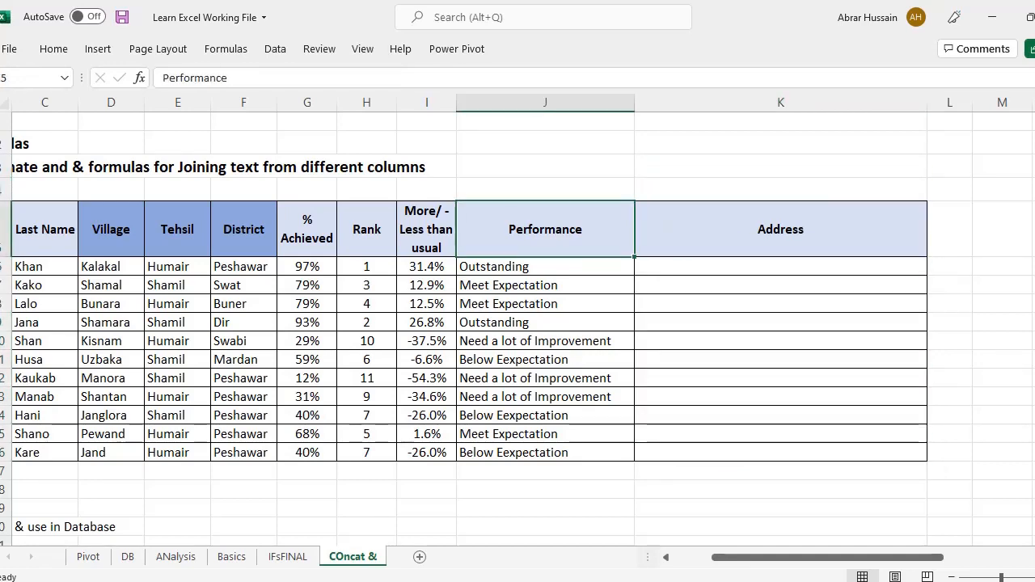
{"action": "key", "text": "Left"}
{"action": "key", "text": "Left"}
{"action": "key", "text": "Right"}
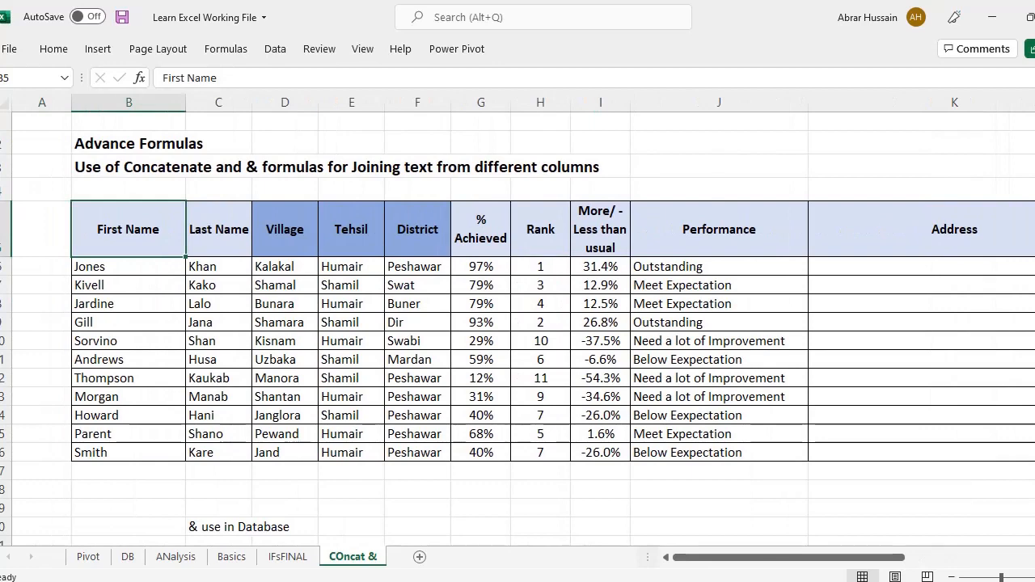
Step: Replace the Address header in K5 with "Name and % achievement"
{"action": "key", "text": "Right"}
{"action": "key", "text": "Right"}
{"action": "key", "text": "Right"}
{"action": "key", "text": "Right"}
{"action": "key", "text": "Right"}
{"action": "key", "text": "Right"}
{"action": "key", "text": "Right"}
{"action": "key", "text": "Right"}
{"action": "key", "text": "Right"}
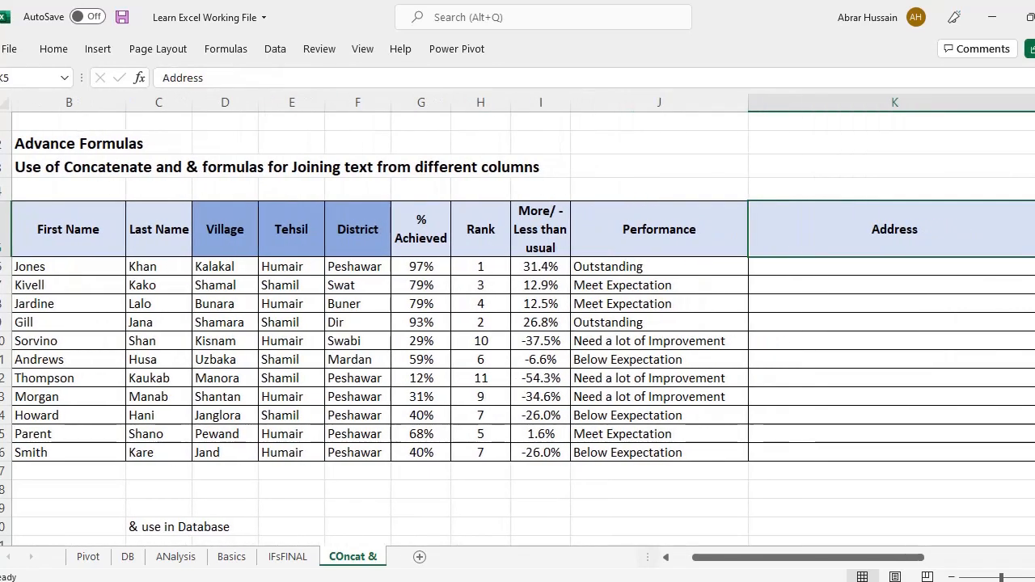
{"action": "type", "text": "Name iof"}
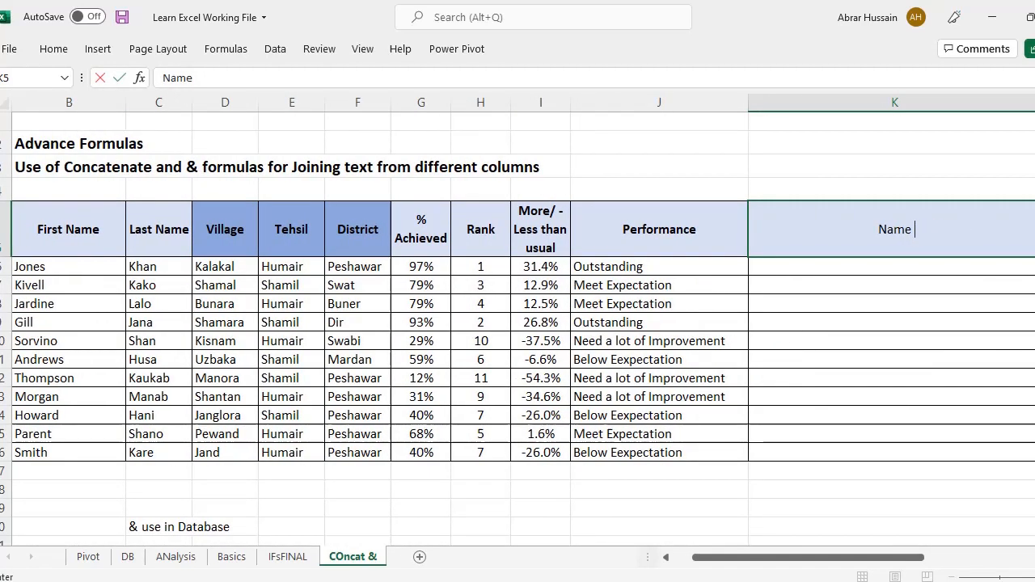
{"action": "key", "text": "BackSpace"}
{"action": "key", "text": "BackSpace"}
{"action": "key", "text": "BackSpace"}
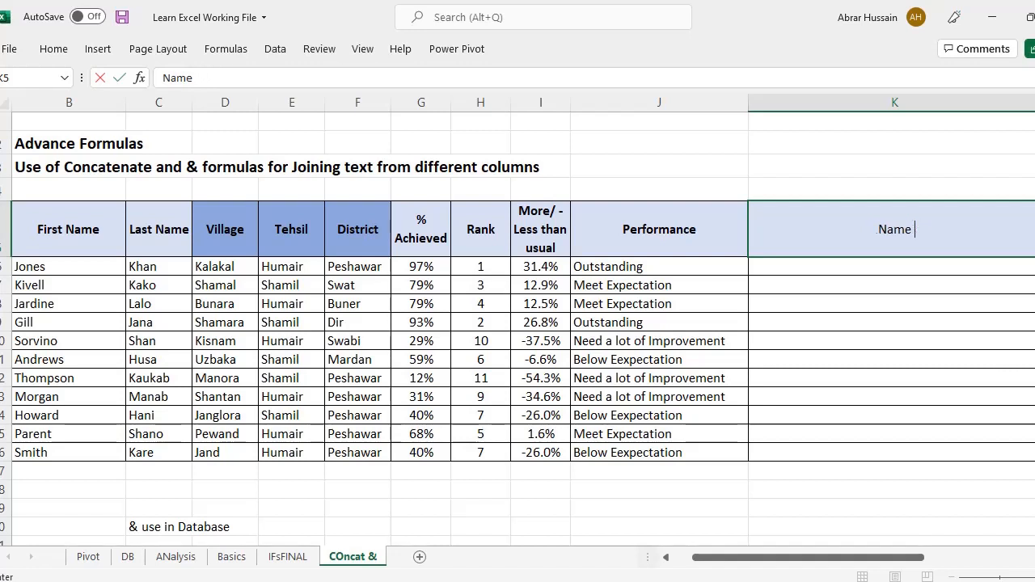
{"action": "type", "text": "and % achievement"}
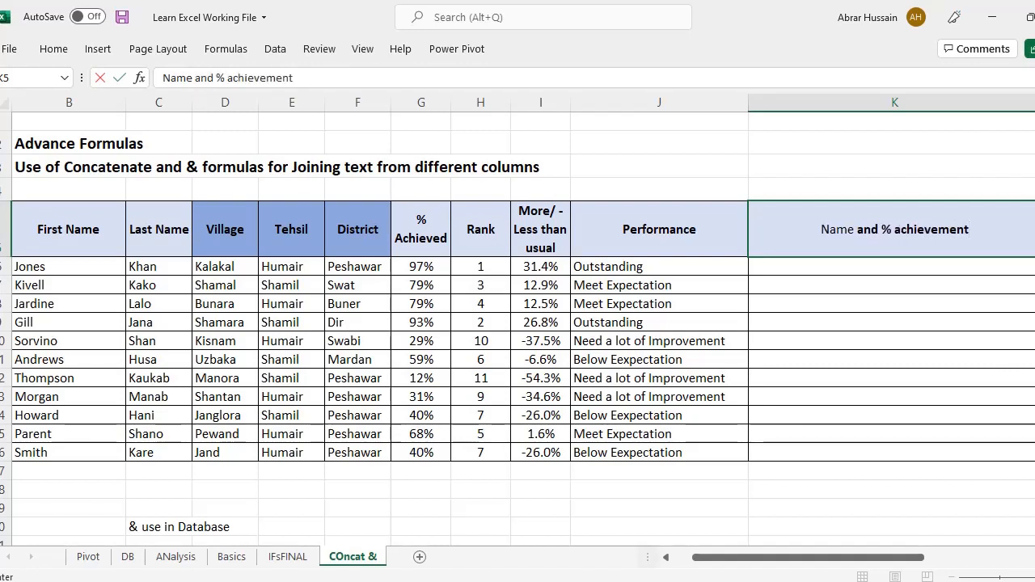
{"action": "key", "text": "Return"}
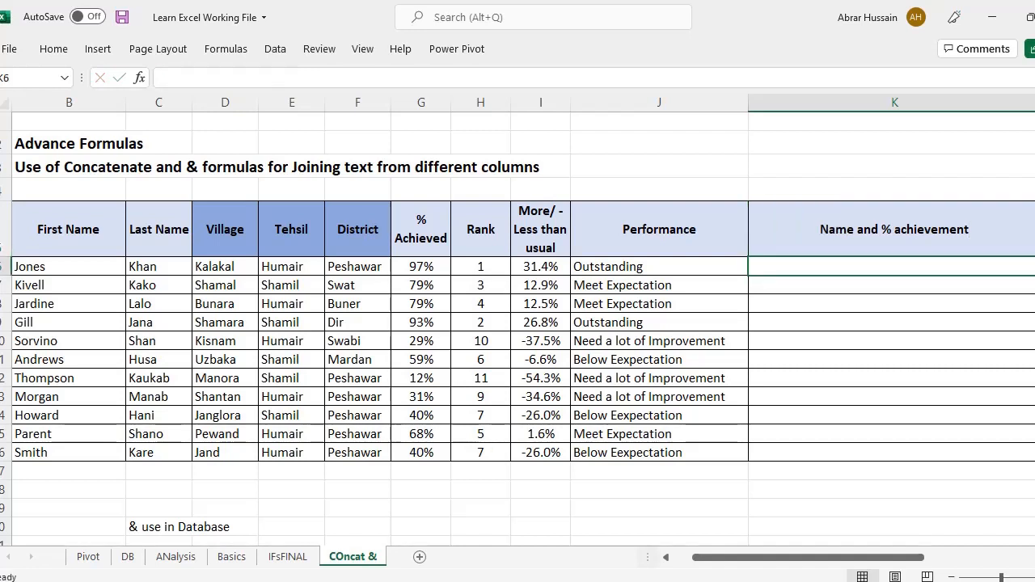
Step: Start a CONCATENATE formula in K6 with the first record's first-name reference B6 and a " " separator
{"action": "type", "text": "="}
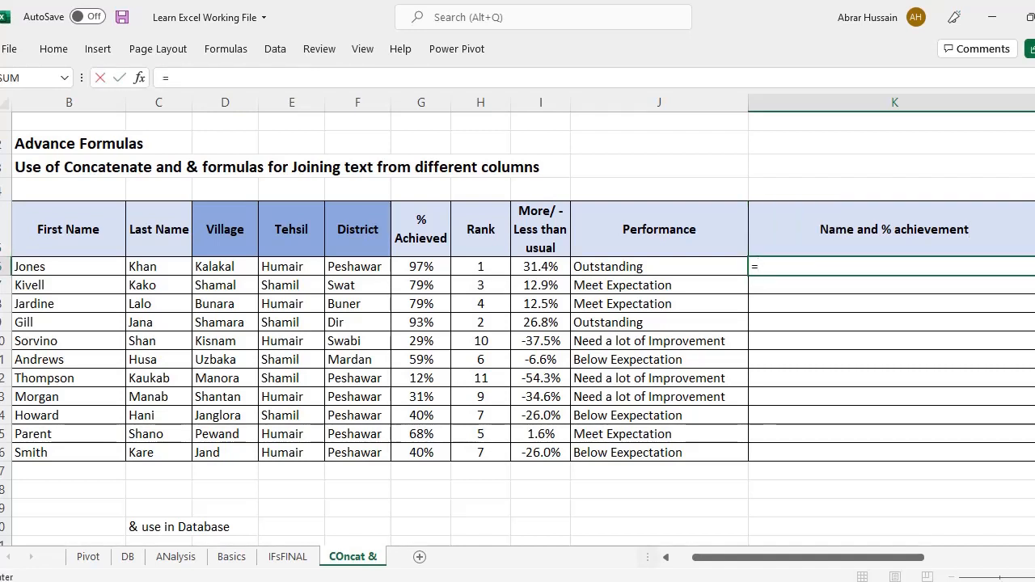
{"action": "type", "text": "C"}
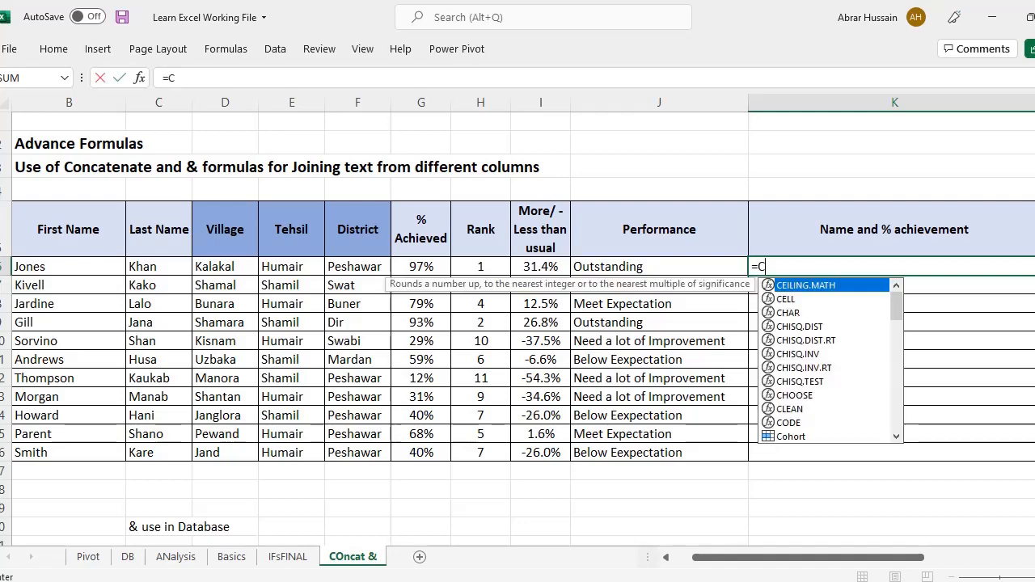
{"action": "type", "text": "oncatena"}
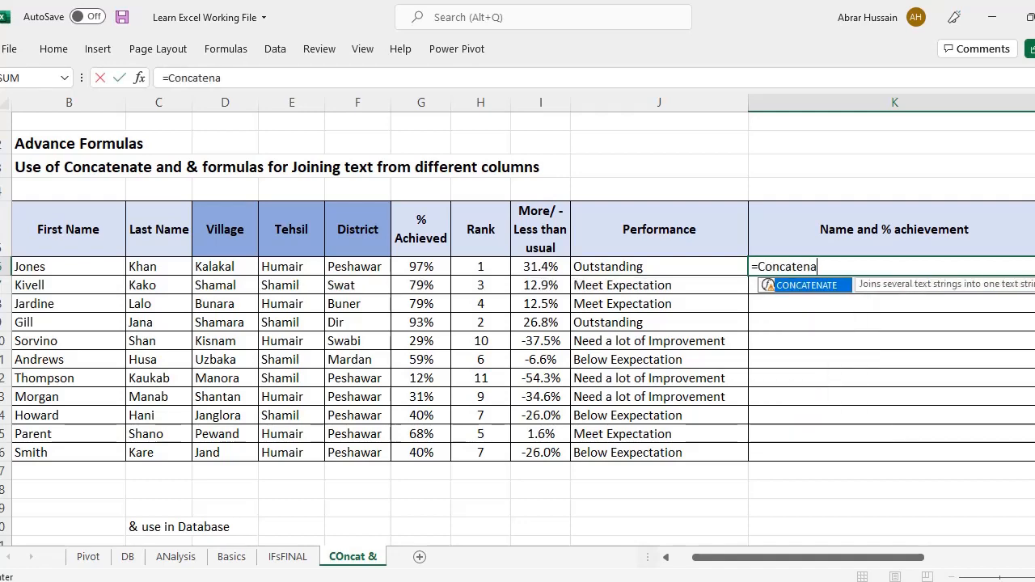
{"action": "type", "text": "te("}
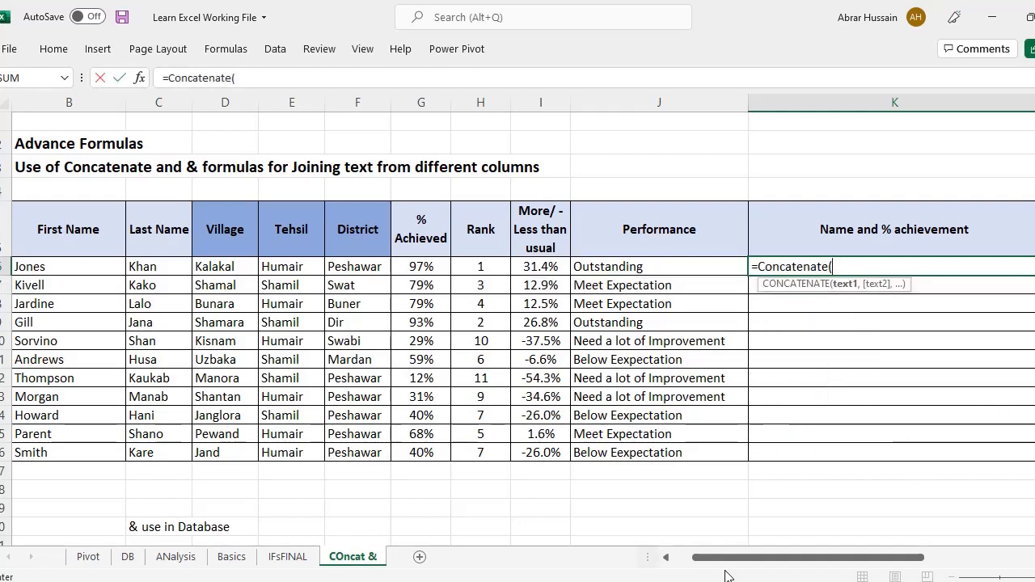
{"action": "left_click_drag", "start_coordinate": [728, 558], "coordinate": [682, 559]}
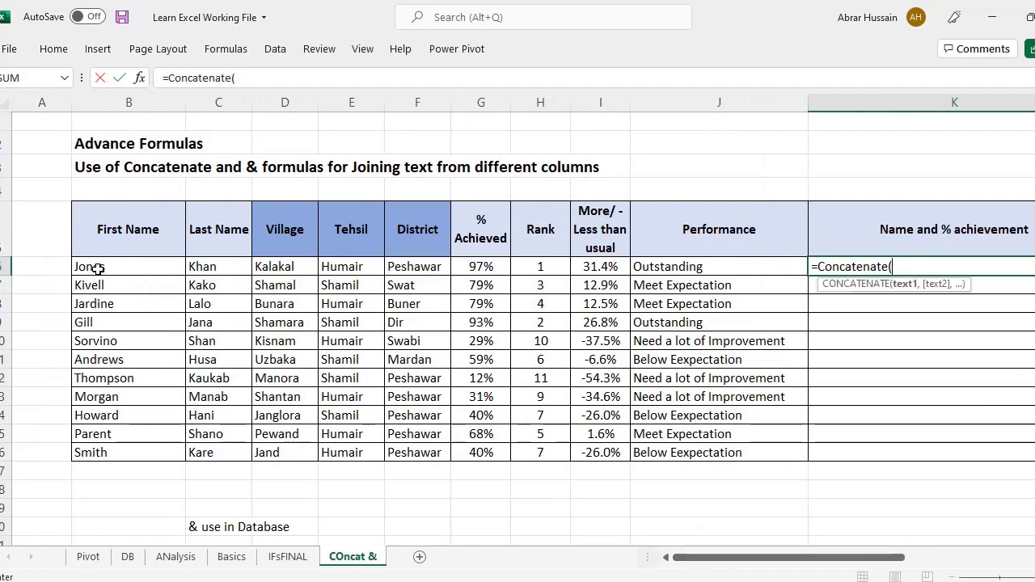
{"action": "left_click", "coordinate": [97, 267]}
{"action": "type", "text": ","}
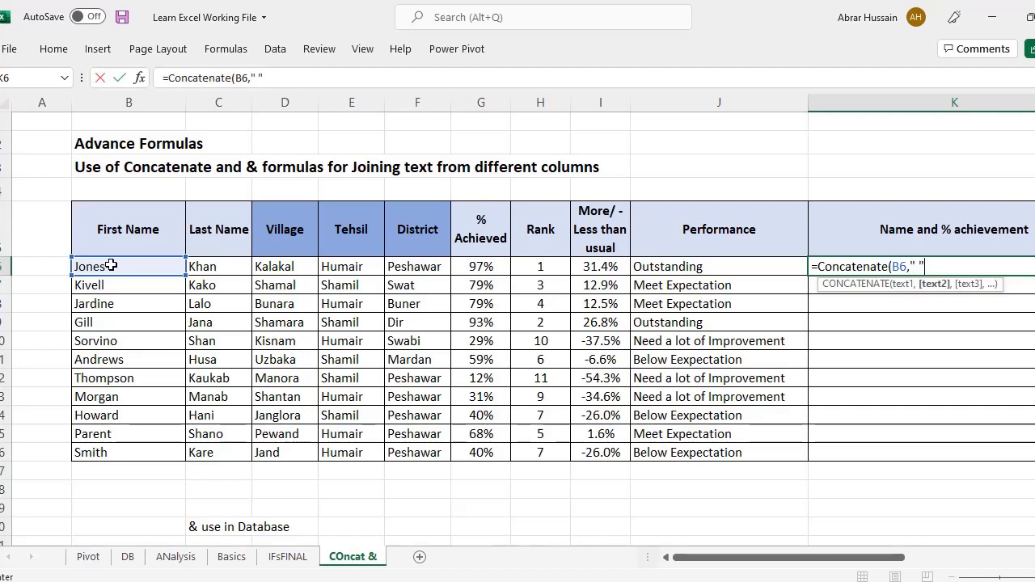
{"action": "type", "text": "\" \","}
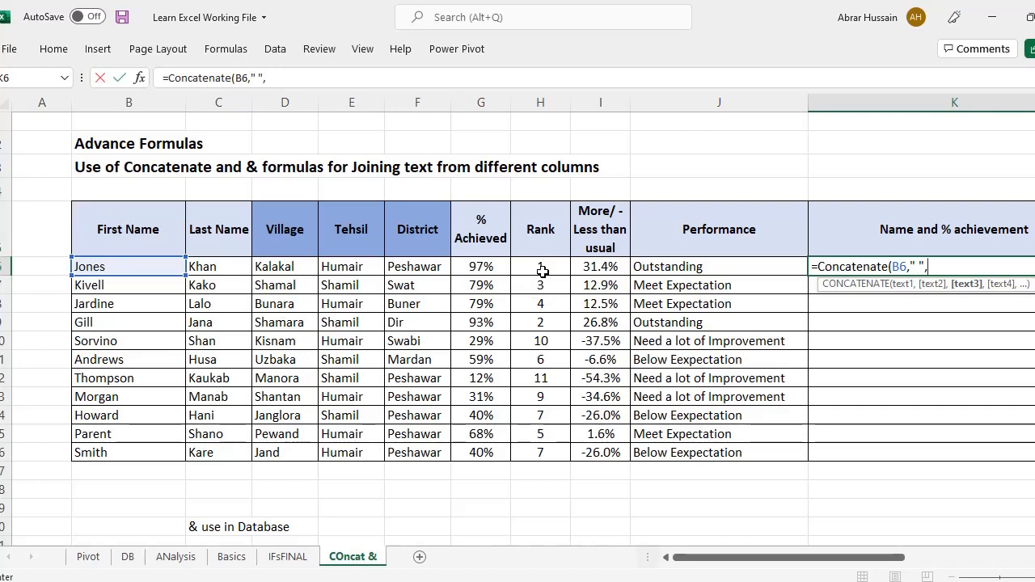
Step: Add the first record's rank reference H6, completing K6 as =CONCATENATE(B6," ",H6)
{"action": "left_click", "coordinate": [543, 266]}
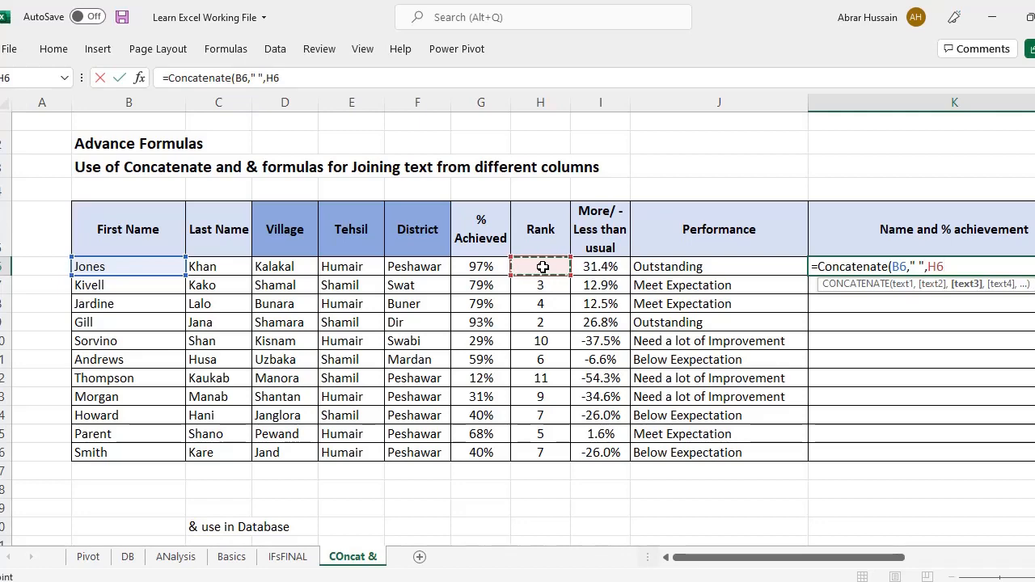
{"action": "type", "text": ")"}
{"action": "key", "text": "Return"}
{"action": "key", "text": "Up"}
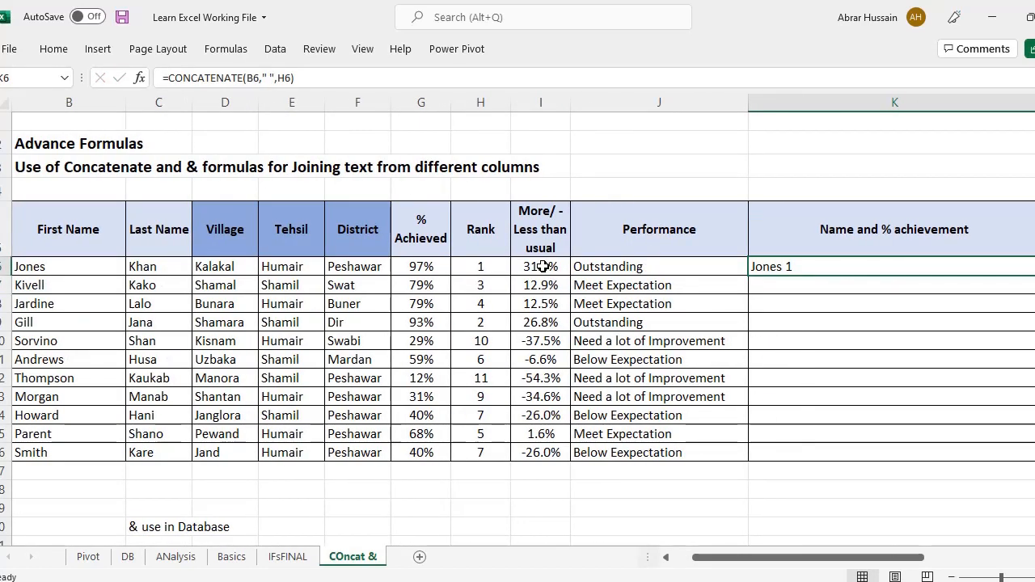
{"action": "key", "text": "F2"}
{"action": "key", "text": "Escape"}
{"action": "key", "text": "F2"}
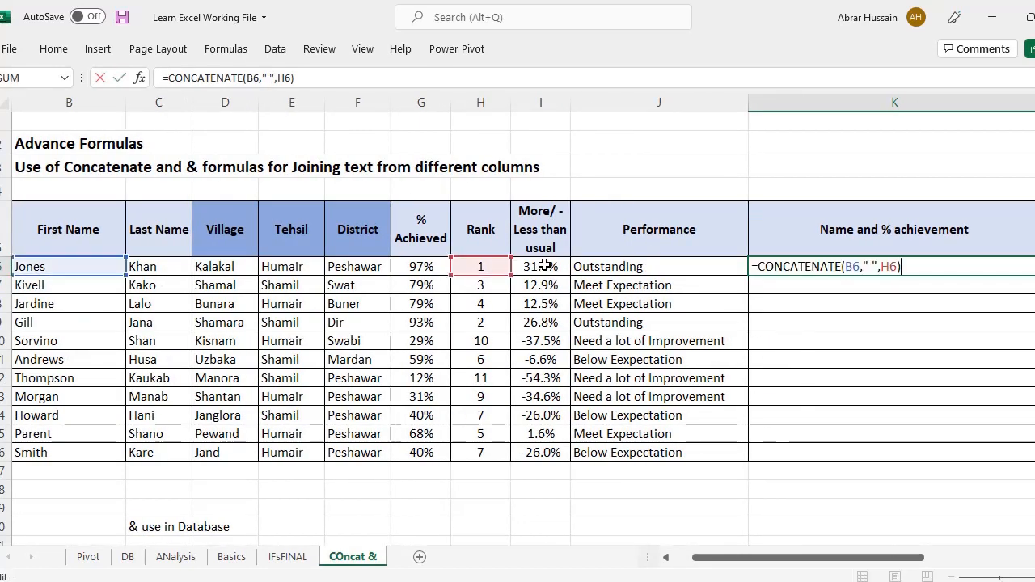
{"action": "key", "text": "Left"}
{"action": "key", "text": "Left"}
{"action": "key", "text": "Left"}
{"action": "key", "text": "Left"}
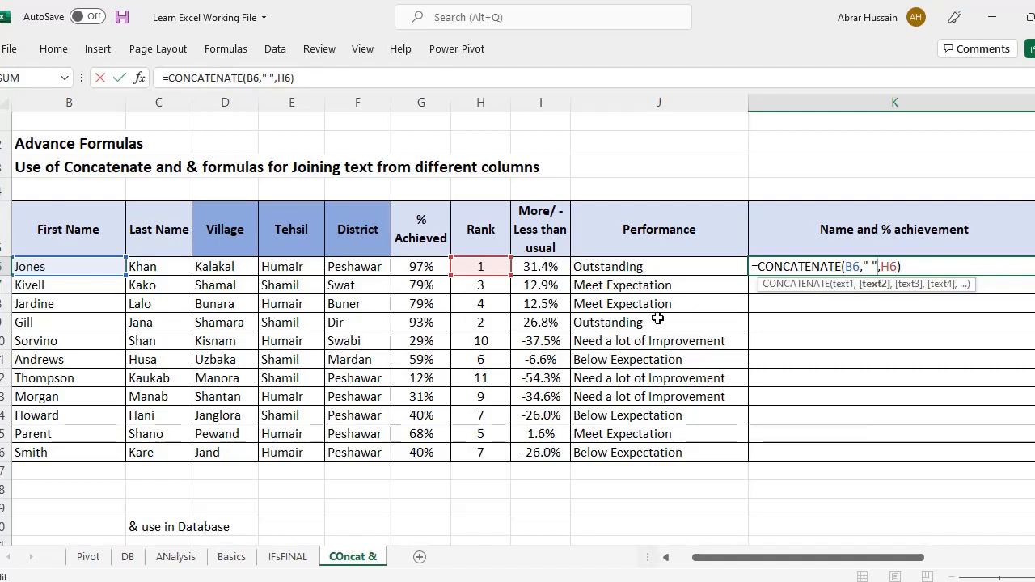
{"action": "key", "text": "Return"}
{"action": "left_click", "coordinate": [480, 228]}
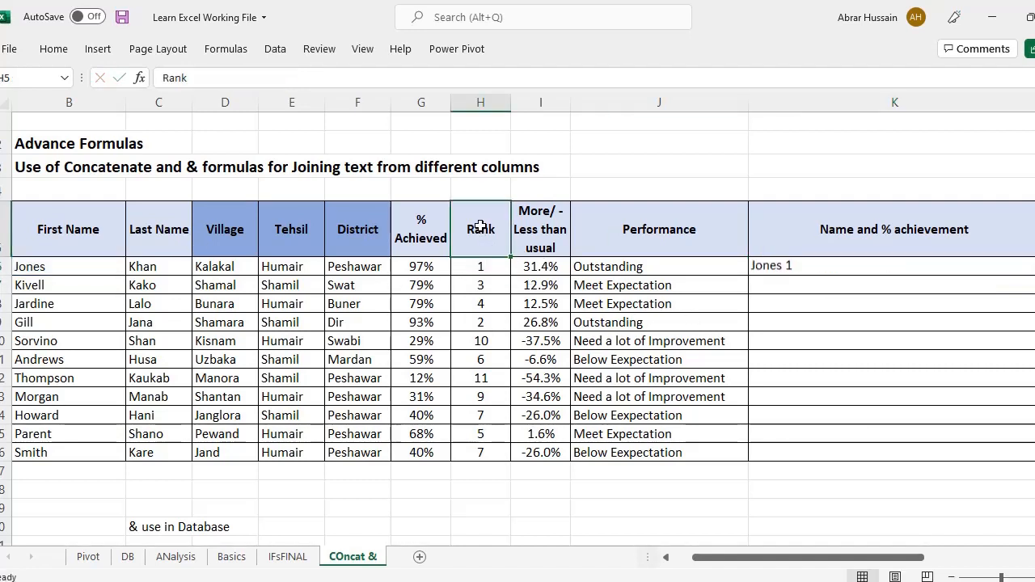
Step: Insert the locked Rank header reference $H$5 before H6, making K6 =CONCATENATE(B6," ",$H$5,H6)
{"action": "double_click", "coordinate": [811, 271]}
{"action": "key", "text": "BackSpace"}
{"action": "key", "text": "BackSpace"}
{"action": "key", "text": "BackSpace"}
{"action": "key", "text": "BackSpace"}
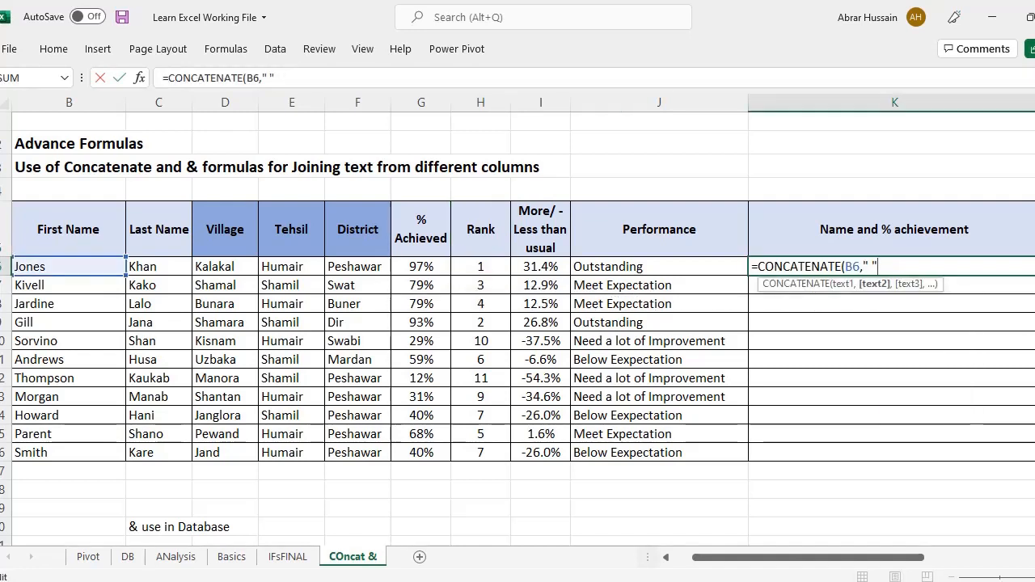
{"action": "type", "text": ","}
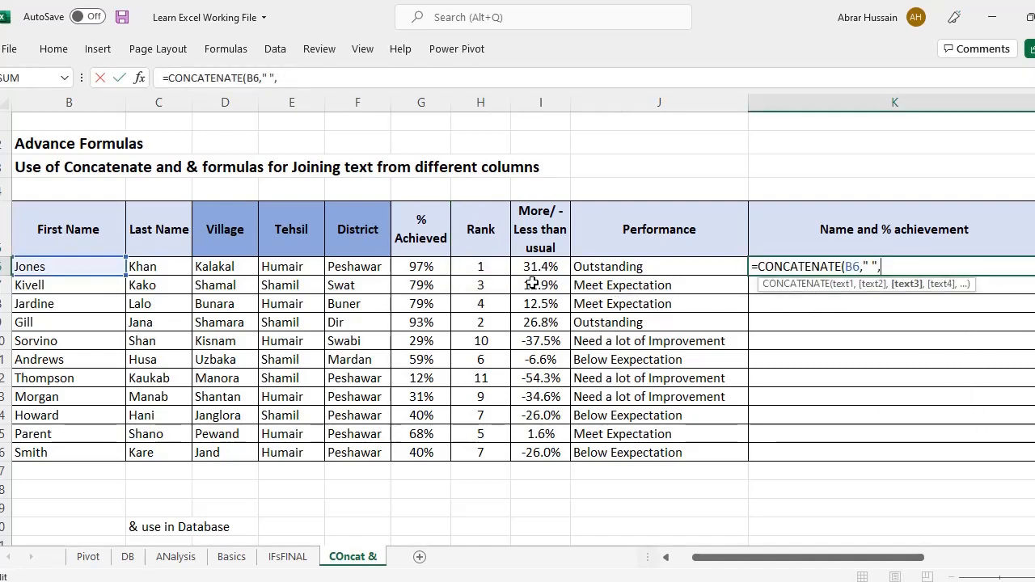
{"action": "left_click", "coordinate": [486, 248]}
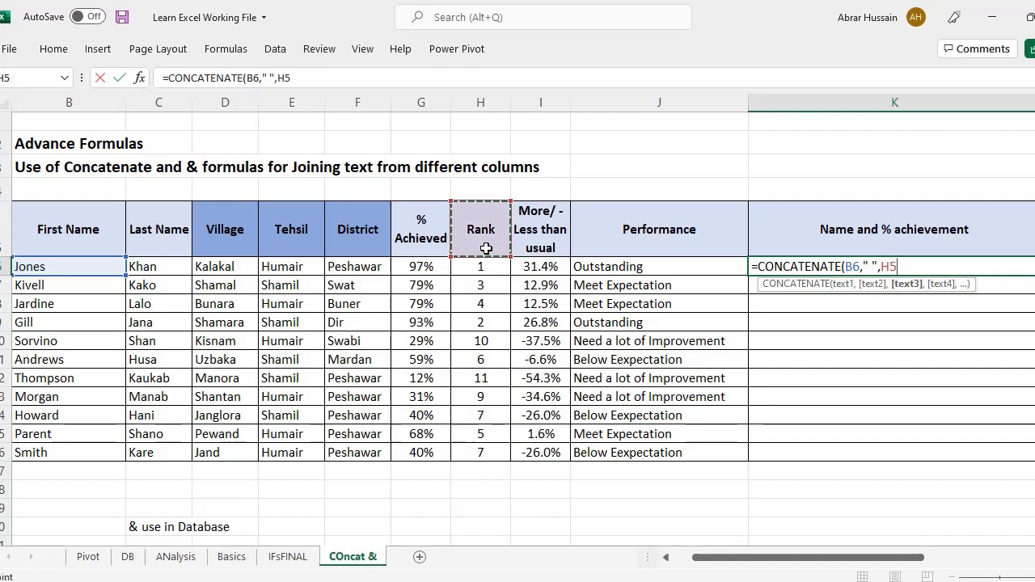
{"action": "key", "text": "F4"}
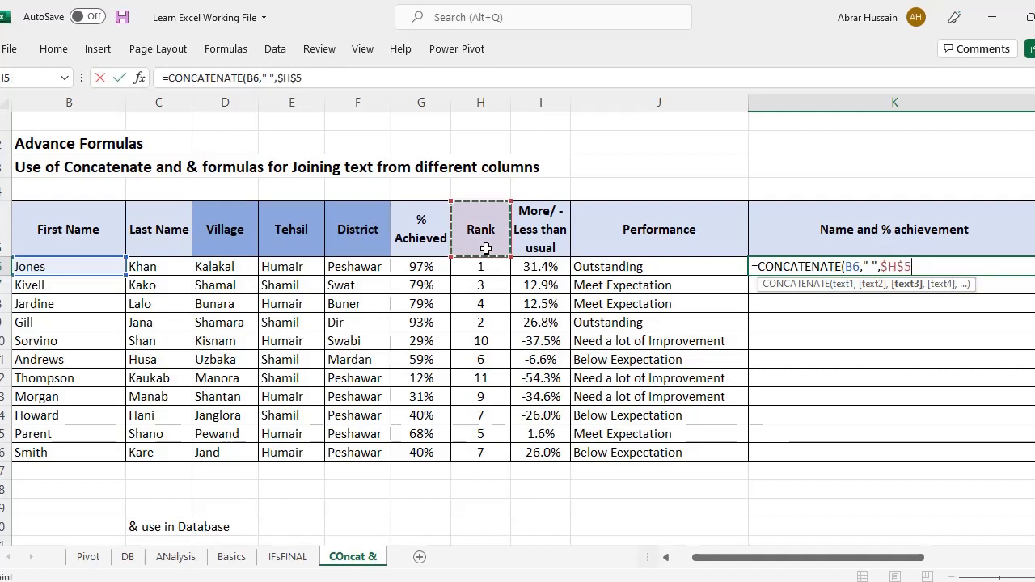
{"action": "type", "text": ","}
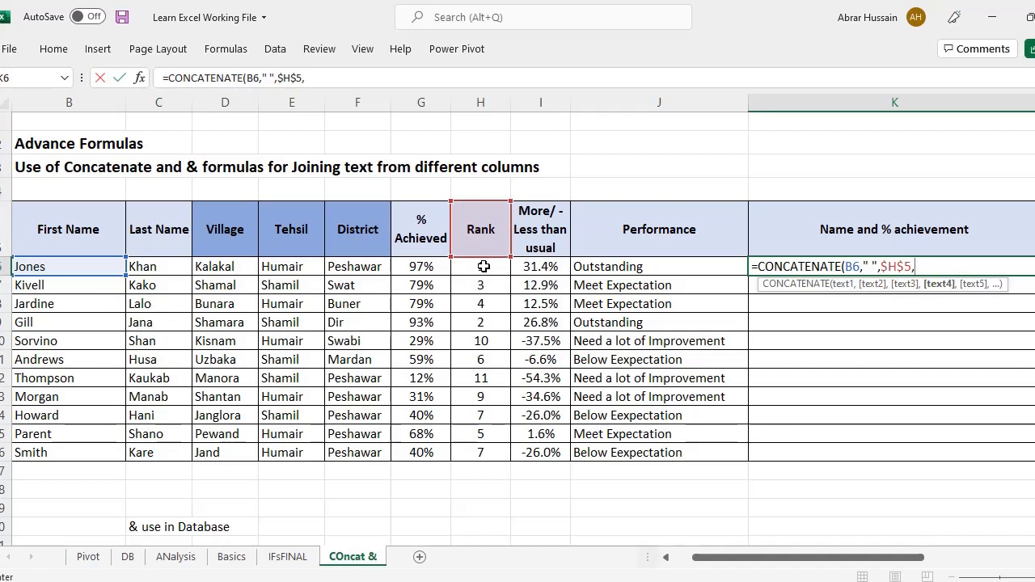
{"action": "left_click", "coordinate": [484, 266]}
{"action": "key", "text": "Return"}
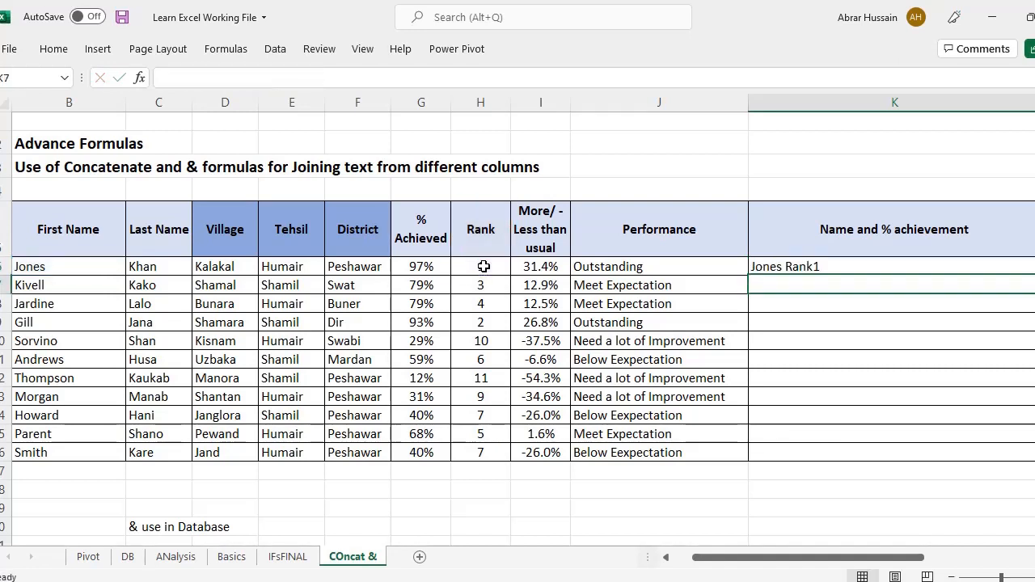
Step: Add a "-" separator between the Rank header and the rank value, making K6 =CONCATENATE(B6," ",$H$5,"-",H6)
{"action": "key", "text": "Up"}
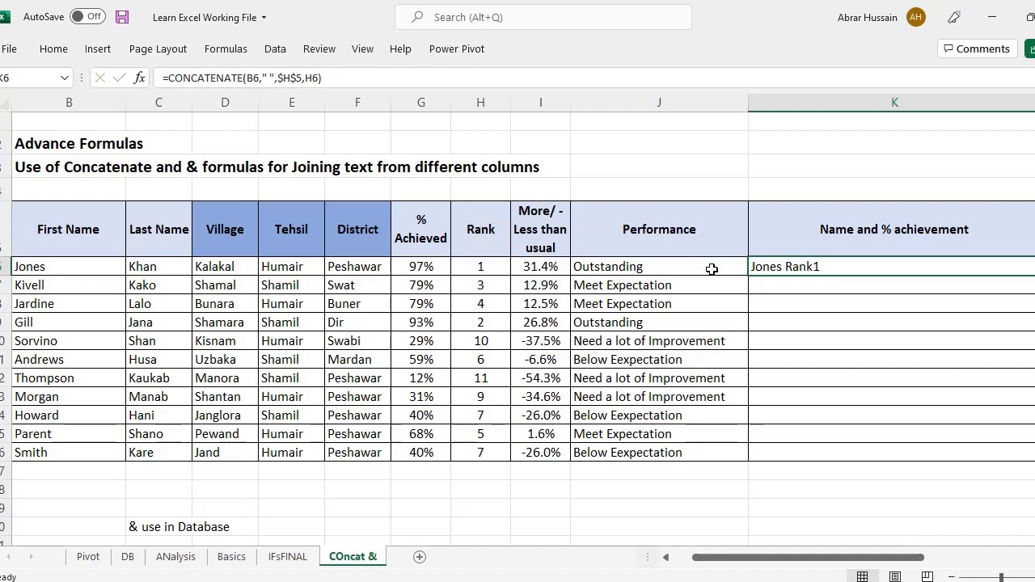
{"action": "double_click", "coordinate": [849, 273]}
{"action": "key", "text": "Escape"}
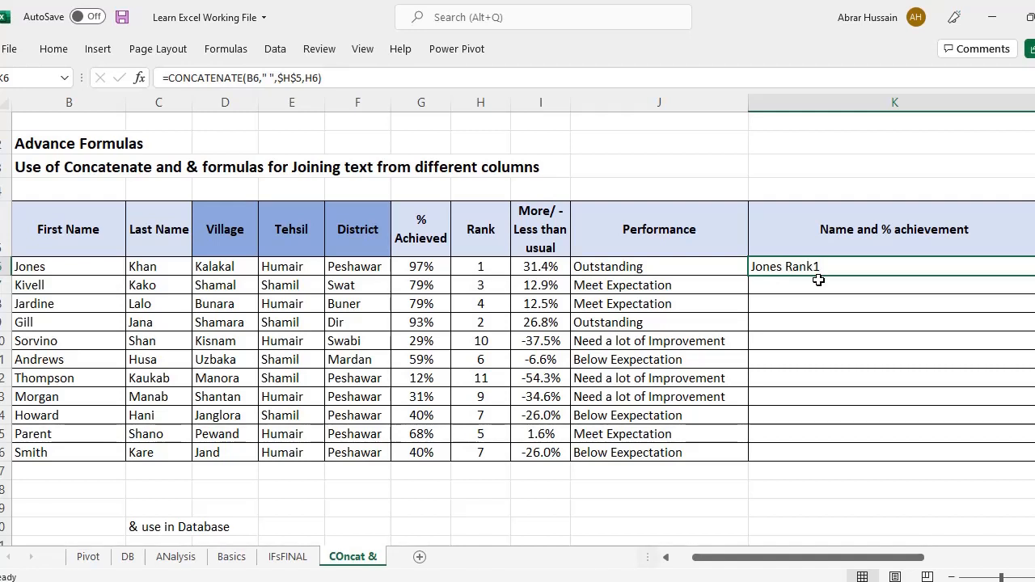
{"action": "key", "text": "F2"}
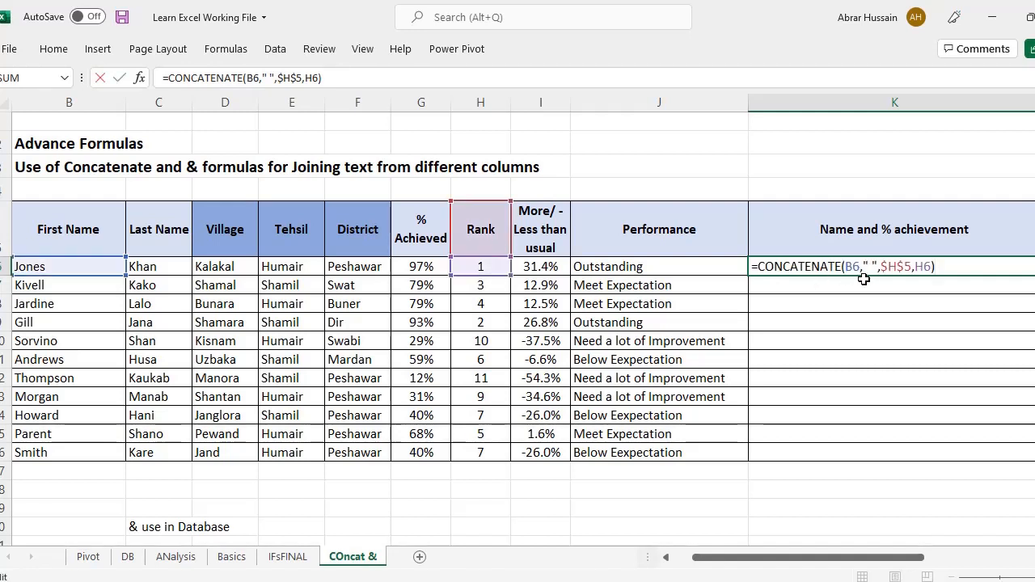
{"action": "left_click", "coordinate": [916, 267]}
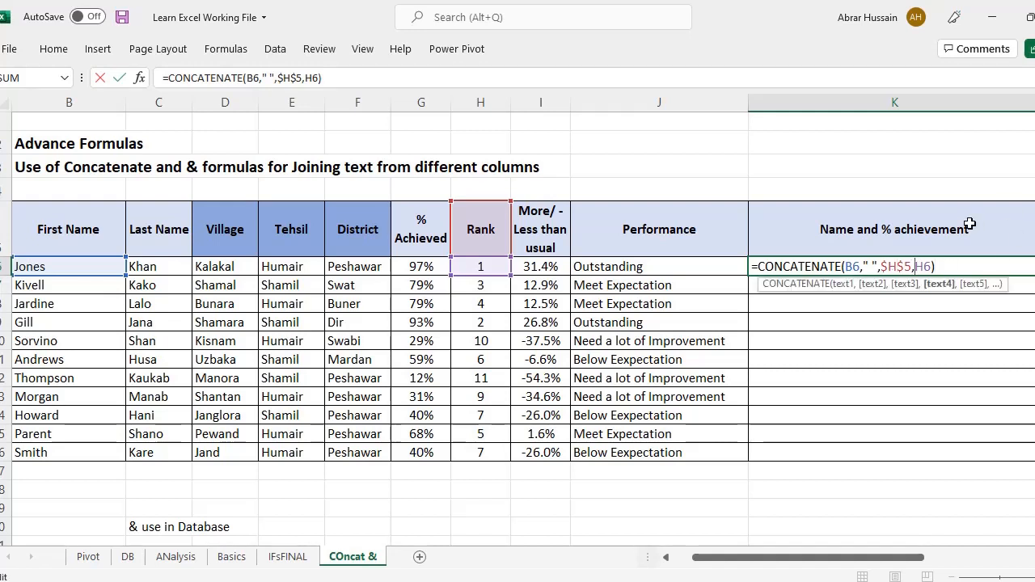
{"action": "type", "text": "\""}
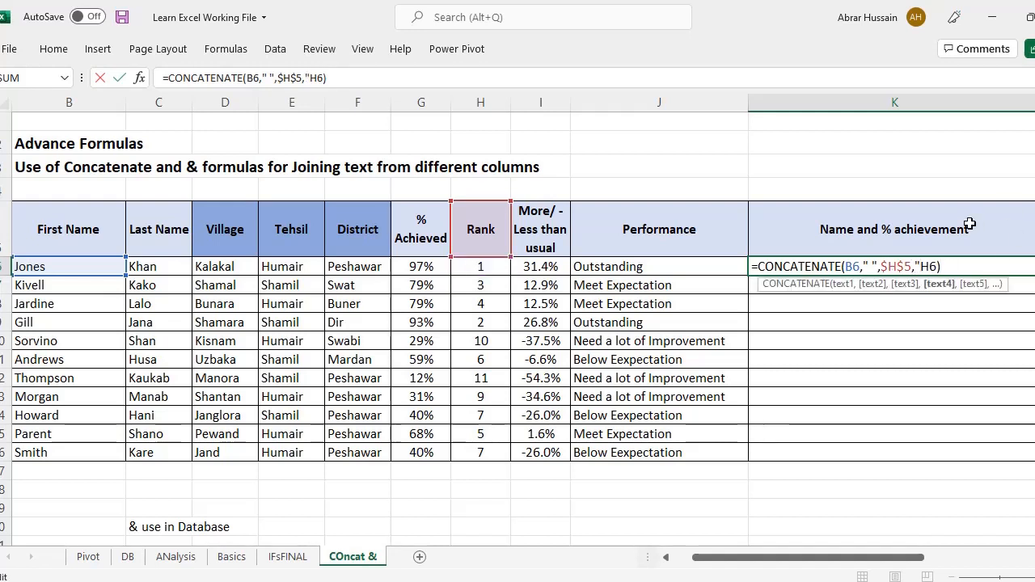
{"action": "type", "text": "-"}
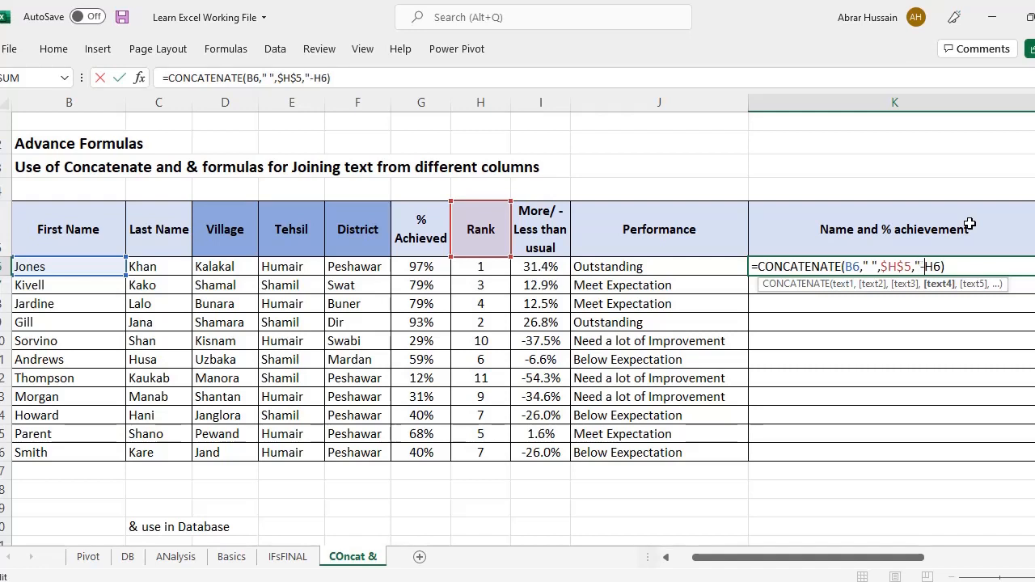
{"action": "type", "text": "\""}
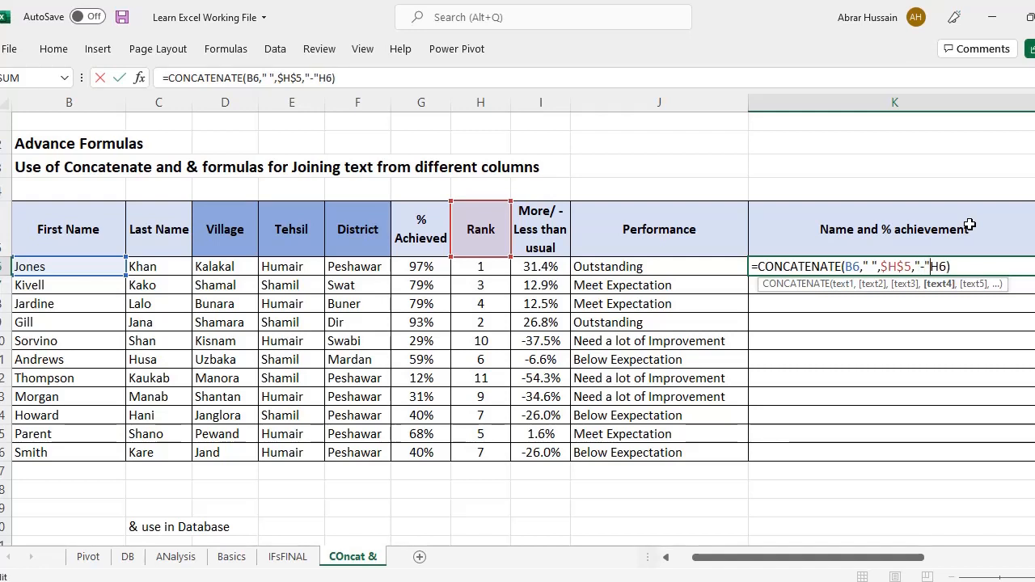
{"action": "type", "text": ","}
{"action": "key", "text": "Return"}
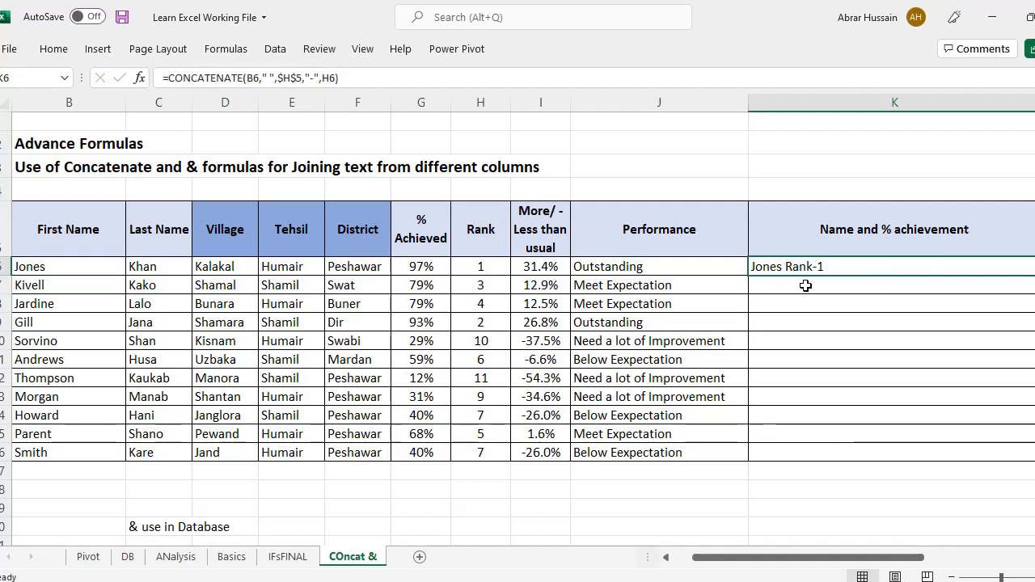
Step: Copy the K6 name-and-rank formula down through K7:K16 for the remaining records
{"action": "key", "text": "ctrl+c"}
{"action": "key", "text": "Down"}
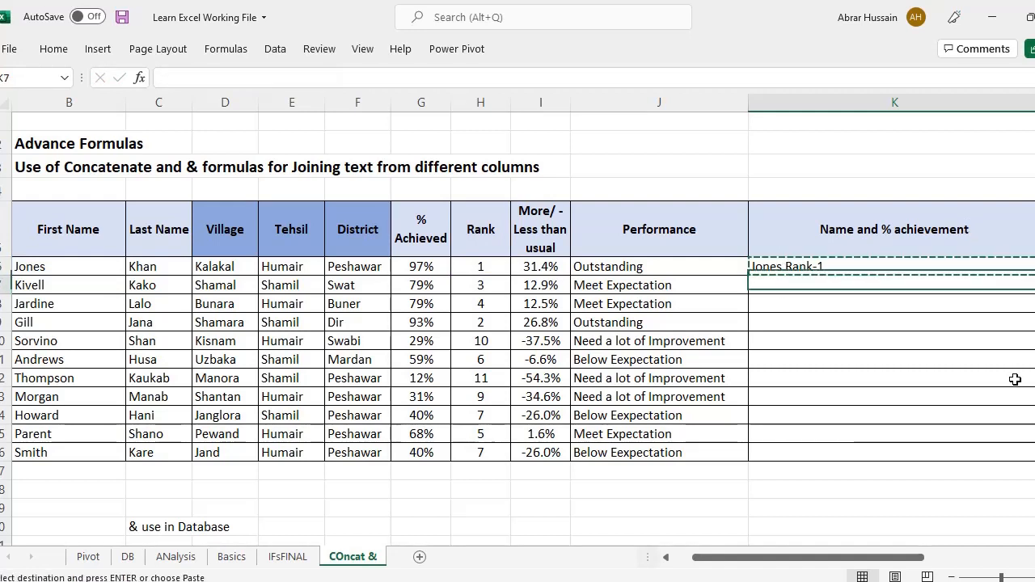
{"action": "key", "text": "ctrl+v"}
{"action": "key", "text": "Down"}
{"action": "key", "text": "ctrl+v"}
{"action": "key", "text": "Down"}
{"action": "key", "text": "ctrl+v"}
{"action": "key", "text": "Down"}
{"action": "key", "text": "ctrl+v"}
{"action": "key", "text": "Down"}
{"action": "key", "text": "ctrl+v"}
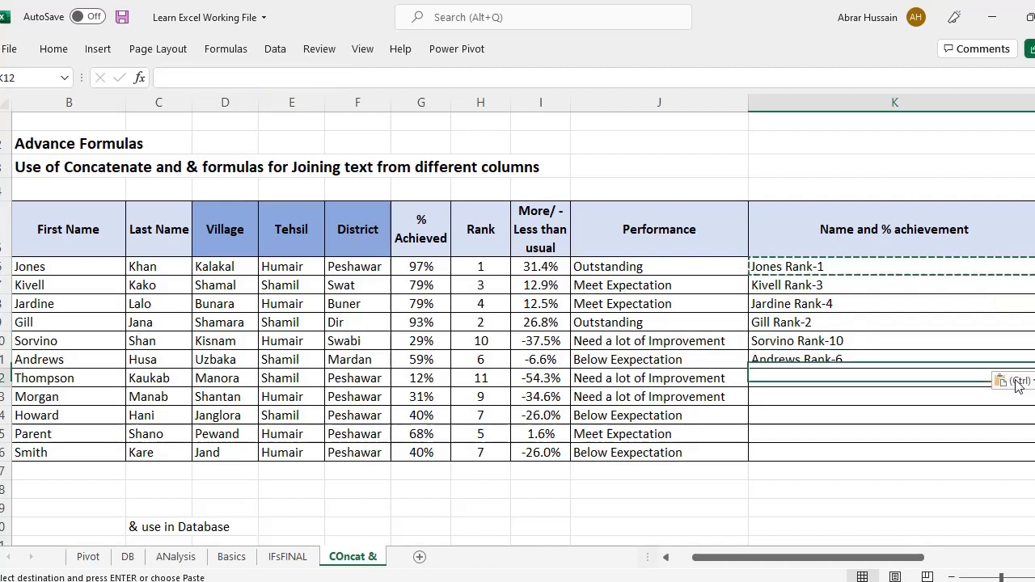
{"action": "key", "text": "Down"}
{"action": "key", "text": "ctrl+v"}
{"action": "key", "text": "Down"}
{"action": "key", "text": "ctrl+v"}
{"action": "key", "text": "Down"}
{"action": "key", "text": "ctrl+v"}
{"action": "key", "text": "Down"}
{"action": "key", "text": "ctrl+v"}
{"action": "key", "text": "Down"}
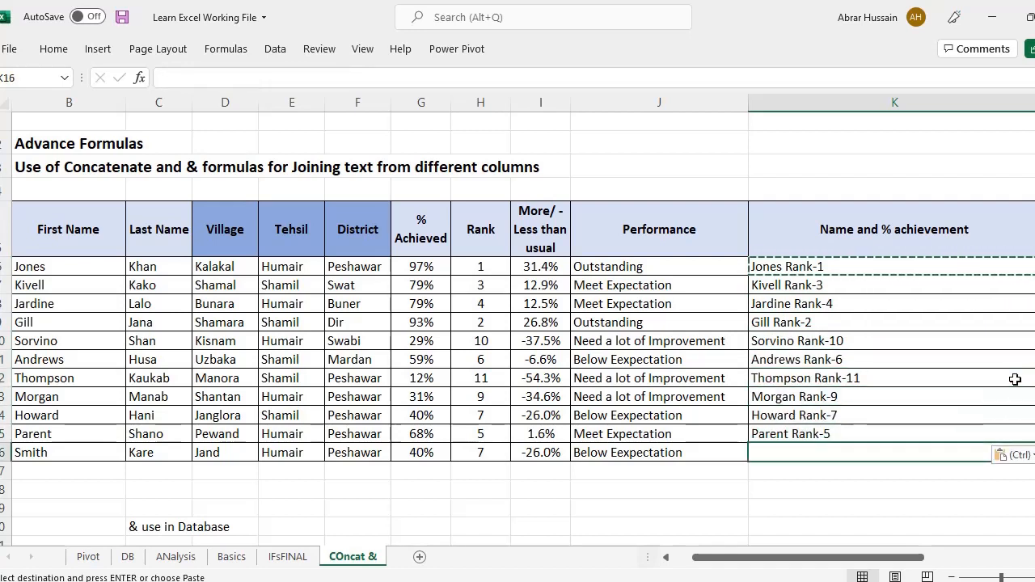
{"action": "key", "text": "ctrl+v"}
Step: Return to the first record and select K6:K16 to review the joined name and rank text
{"action": "key", "text": "Up"}
{"action": "key", "text": "Up"}
{"action": "key", "text": "Up"}
{"action": "key", "text": "Up"}
{"action": "key", "text": "Up"}
{"action": "key", "text": "Up"}
{"action": "key", "text": "Up"}
{"action": "key", "text": "Up"}
{"action": "key", "text": "Up"}
{"action": "key", "text": "Up"}
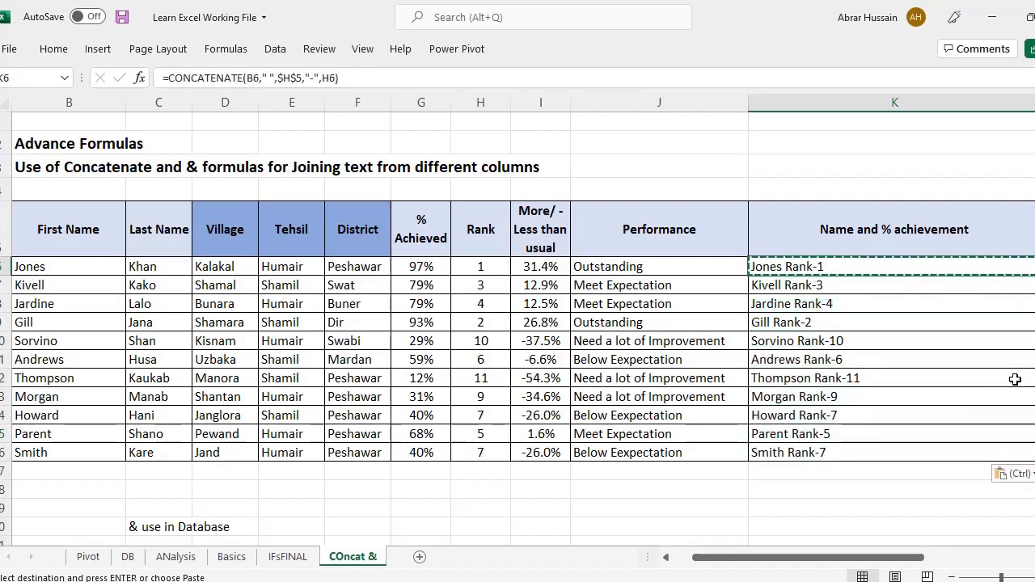
{"action": "key", "text": "Up"}
{"action": "key", "text": "Down"}
{"action": "key", "text": "ctrl+shift+Down"}
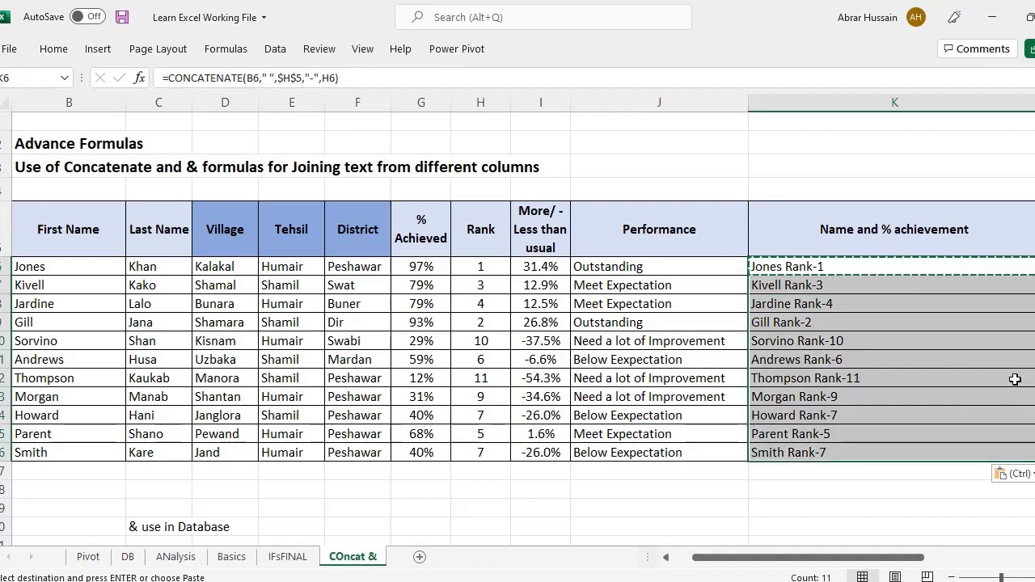
Step: Repoint K6's rank references to the Performance column, making the formula =CONCATENATE(B6," ",$J$5,"-",J6)
{"action": "key", "text": "F2"}
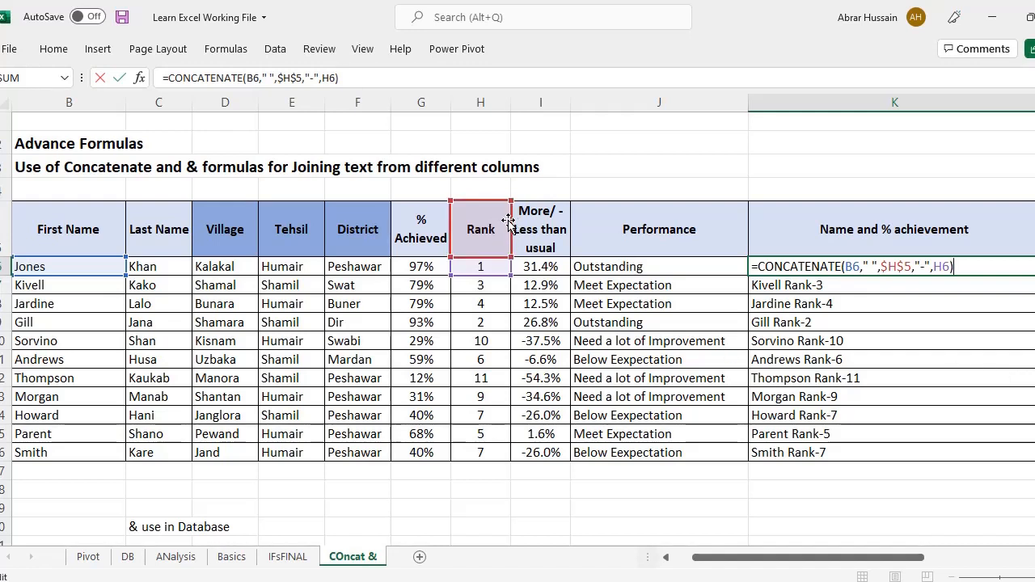
{"action": "left_click_drag", "start_coordinate": [511, 227], "coordinate": [607, 222]}
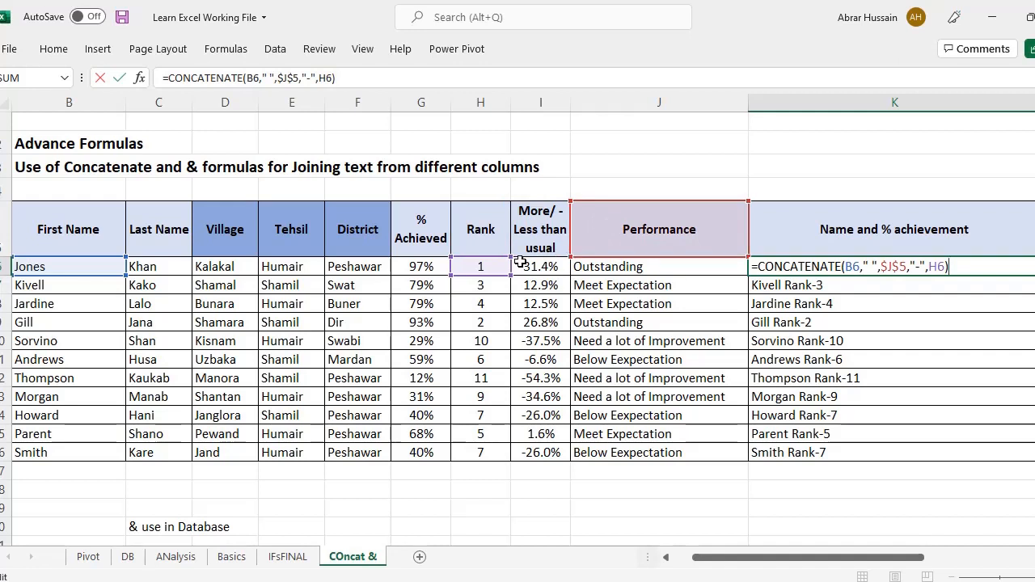
{"action": "left_click_drag", "start_coordinate": [512, 266], "coordinate": [631, 267]}
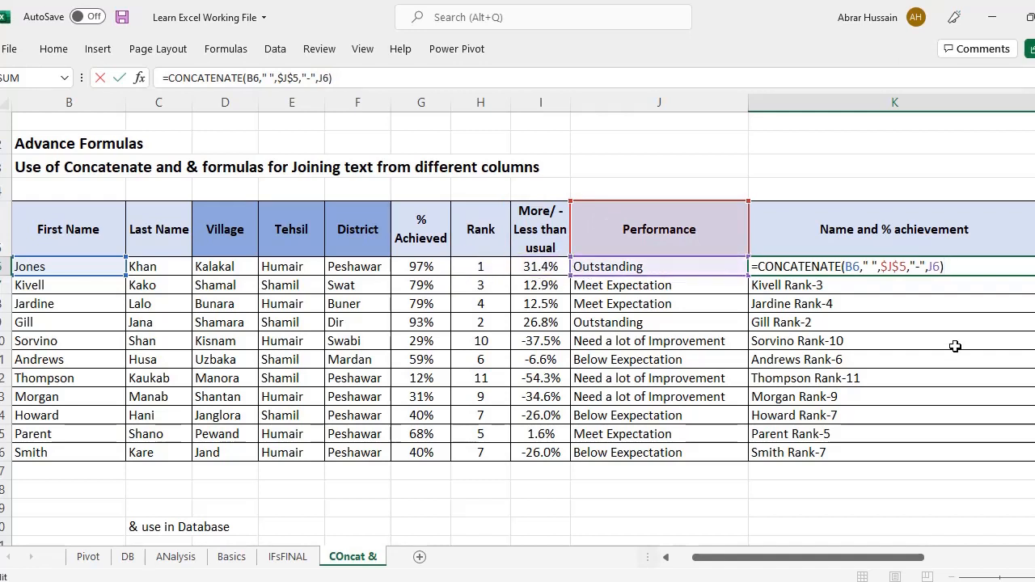
{"action": "key", "text": "Return"}
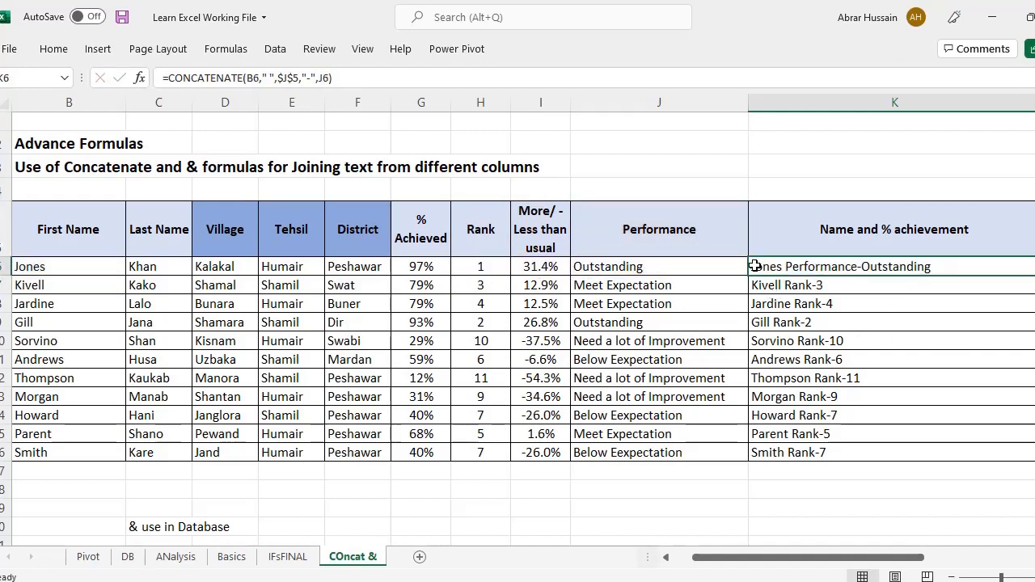
Step: Copy the K6 name-and-performance formula into K7 and K8
{"action": "double_click", "coordinate": [754, 266]}
{"action": "key", "text": "Escape"}
{"action": "key", "text": "ctrl+c"}
{"action": "key", "text": "Down"}
{"action": "key", "text": "ctrl+v"}
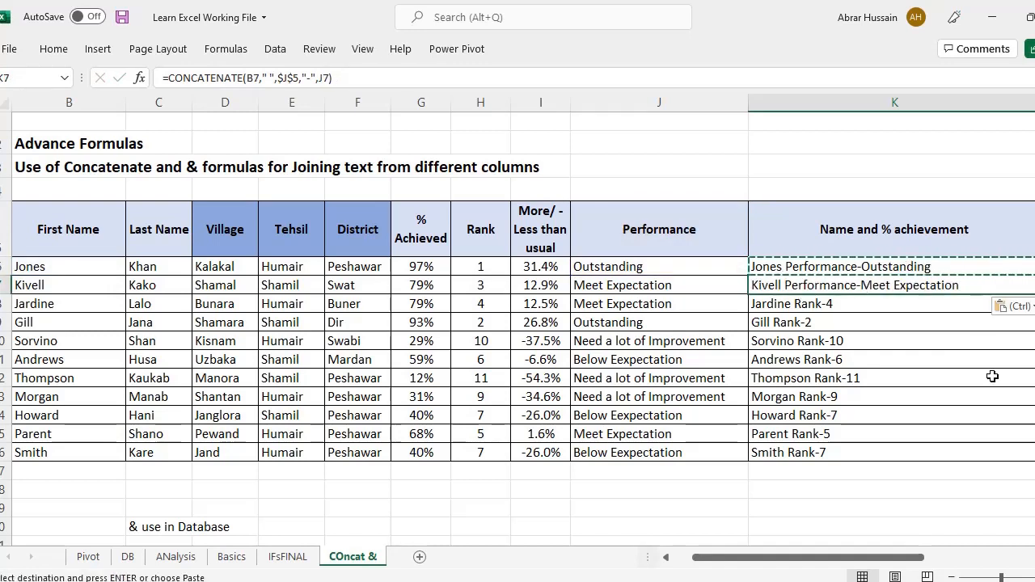
{"action": "key", "text": "Down"}
{"action": "key", "text": "ctrl+v"}
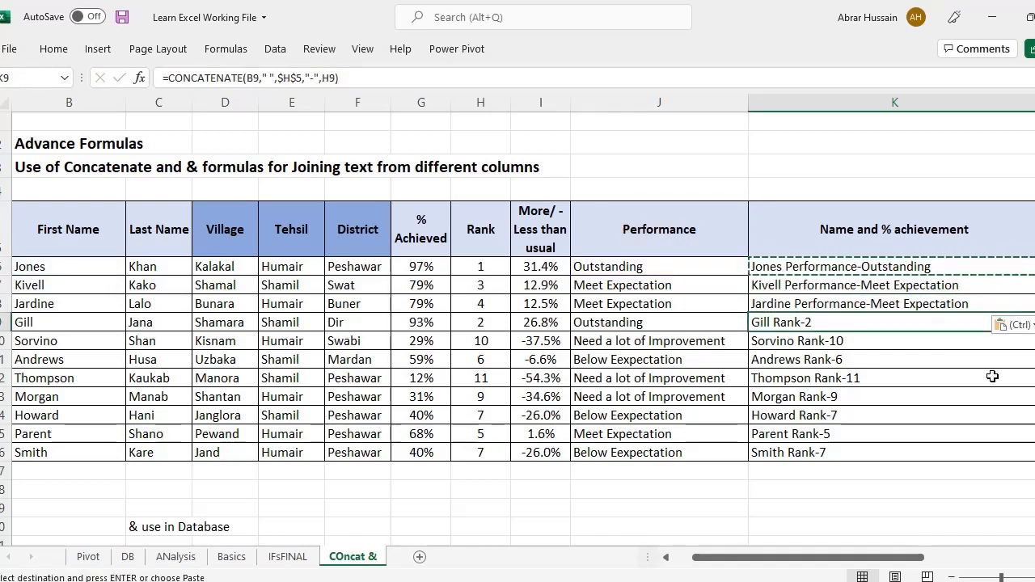
{"action": "key", "text": "Up"}
{"action": "key", "text": "Up"}
{"action": "key", "text": "F2"}
{"action": "key", "text": "Left"}
{"action": "key", "text": "Left"}
{"action": "key", "text": "Left"}
{"action": "key", "text": "Left"}
{"action": "key", "text": "Left"}
{"action": "key", "text": "Left"}
{"action": "key", "text": "Left"}
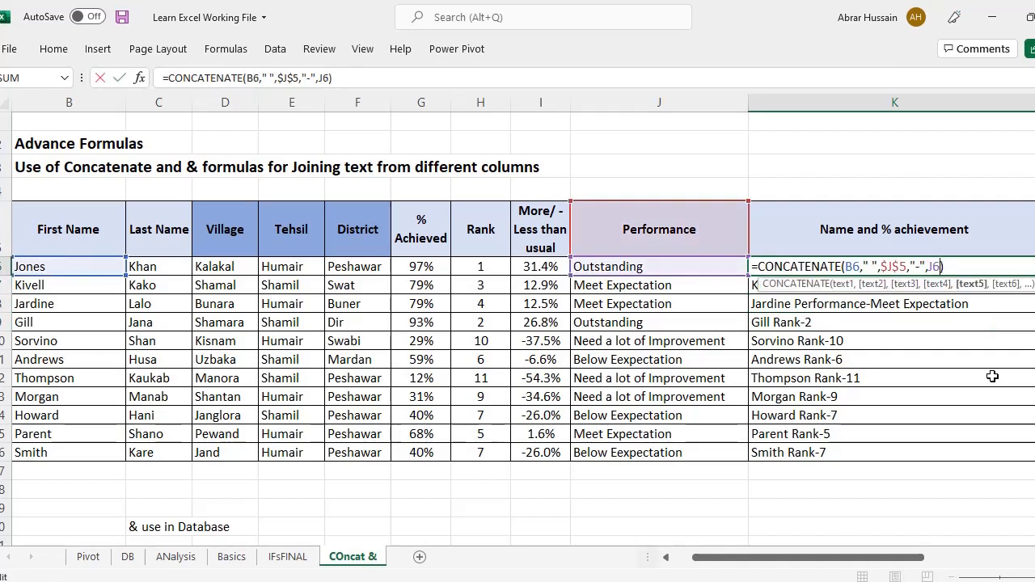
{"action": "key", "text": "Escape"}
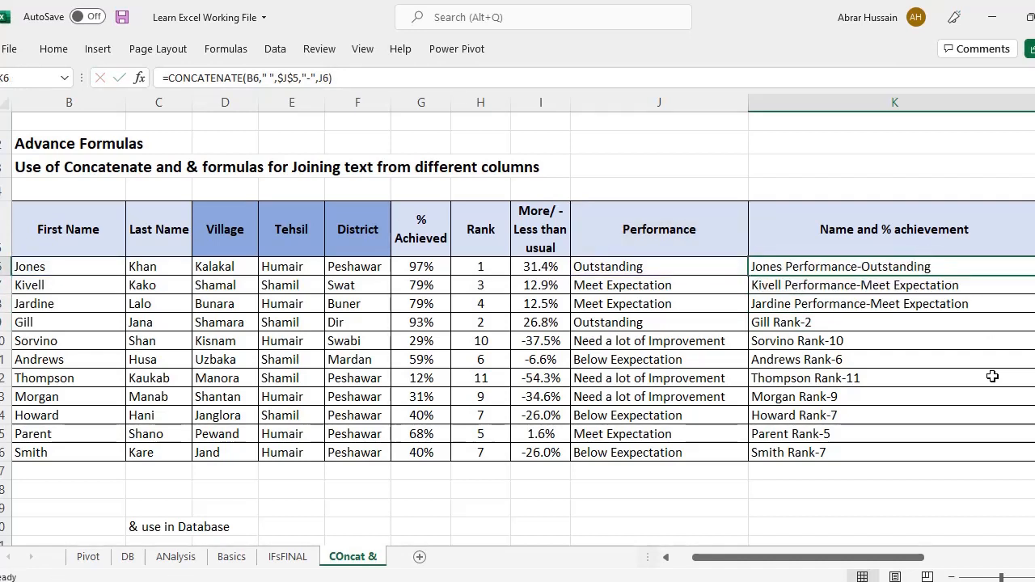
Step: Insert the text "whose" before the Performance label in K6's formula, making it =CONCATENATE(B6," ","whose",$J$5,"-",J6)
{"action": "key", "text": "F2"}
{"action": "key", "text": "Left"}
{"action": "key", "text": "Left"}
{"action": "key", "text": "Left"}
{"action": "key", "text": "Left"}
{"action": "key", "text": "Left"}
{"action": "key", "text": "Left"}
{"action": "key", "text": "Left"}
{"action": "key", "text": "Left"}
{"action": "key", "text": "Left"}
{"action": "key", "text": "Left"}
{"action": "key", "text": "Left"}
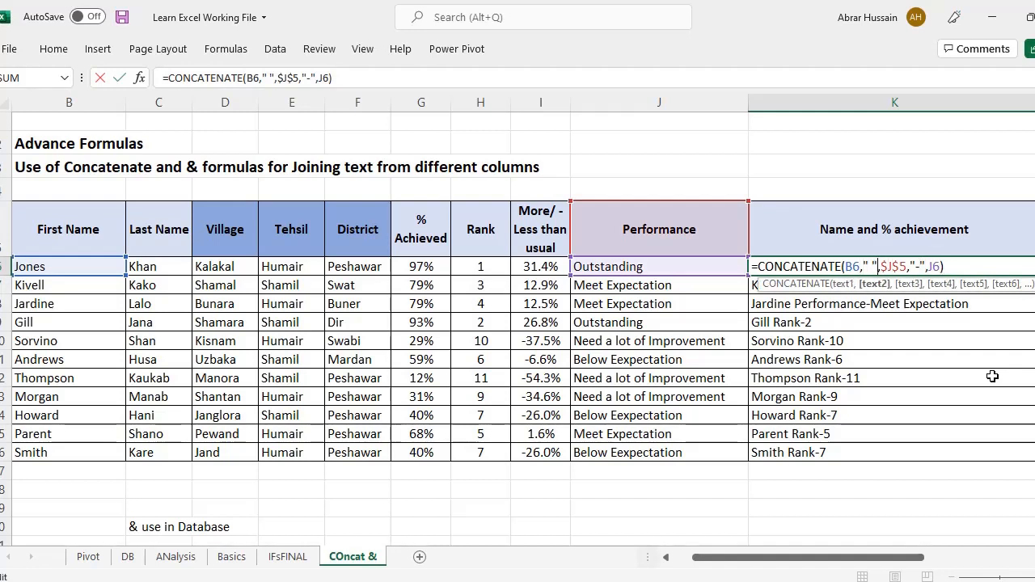
{"action": "key", "text": "Right"}
{"action": "type", "text": "\""}
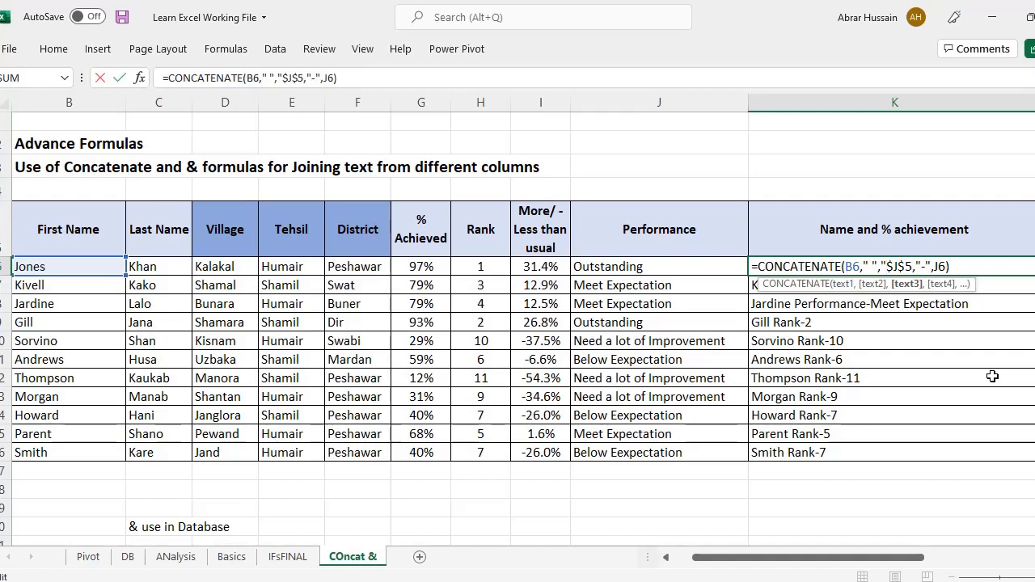
{"action": "type", "text": "whose p"}
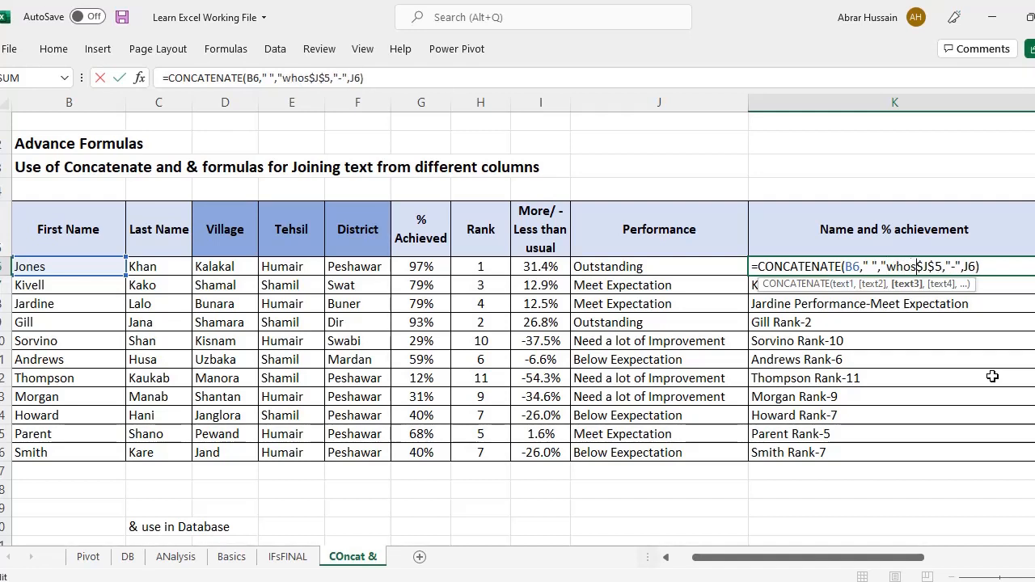
{"action": "type", "text": "e"}
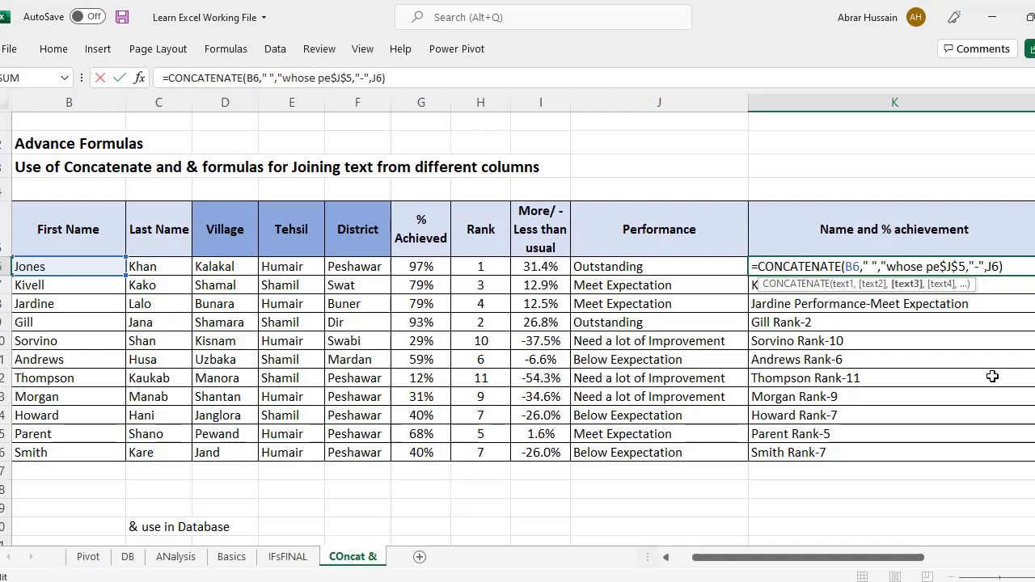
{"action": "key", "text": "BackSpace"}
{"action": "key", "text": "BackSpace"}
{"action": "key", "text": "BackSpace"}
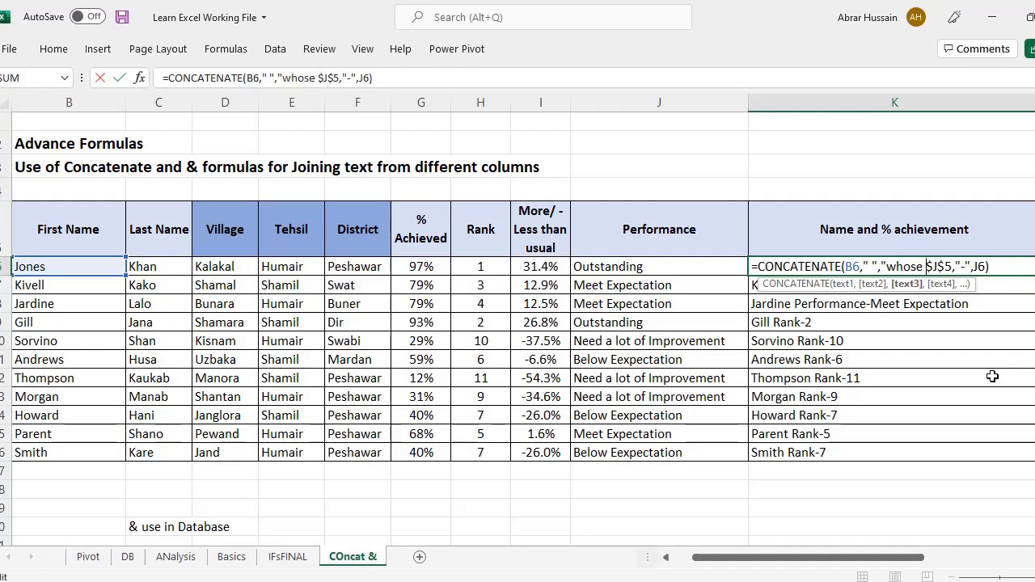
{"action": "type", "text": "\""}
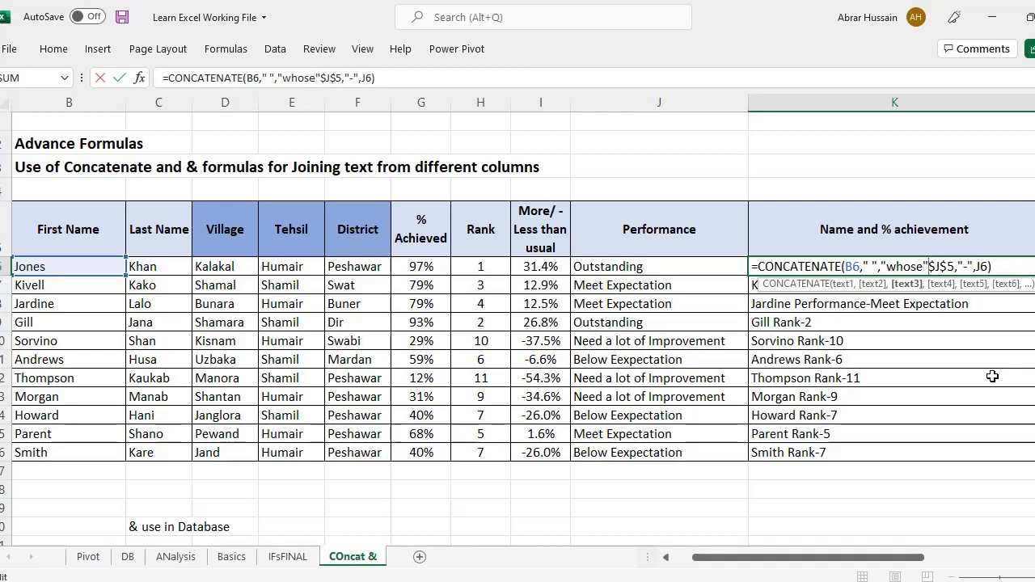
{"action": "type", "text": ","}
{"action": "key", "text": "Return"}
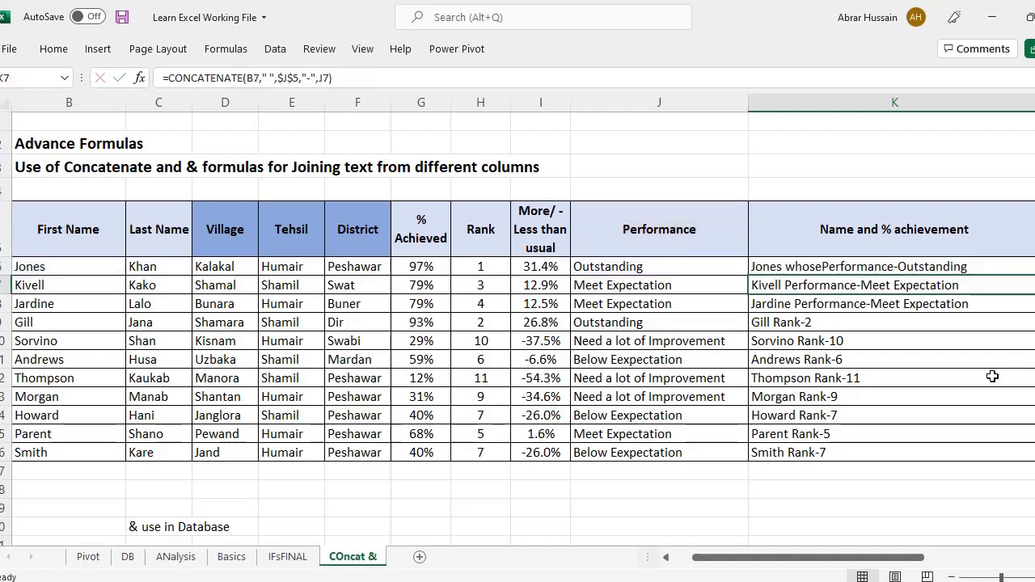
Step: Replace the hyphen text in K6's formula with "is", making it =CONCATENATE(B6," ","whose",$J$5,"is",J6)
{"action": "key", "text": "Up"}
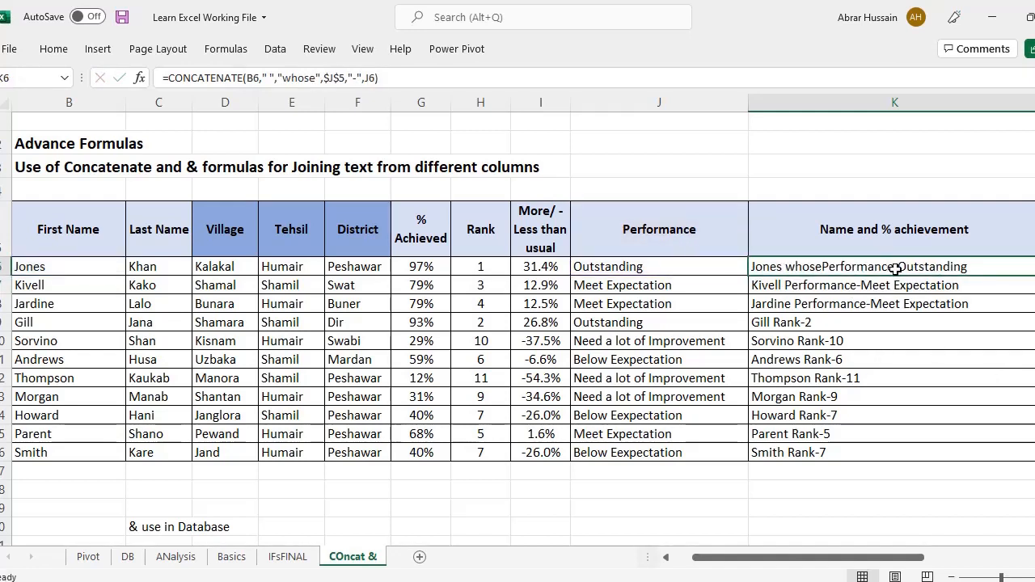
{"action": "double_click", "coordinate": [960, 268]}
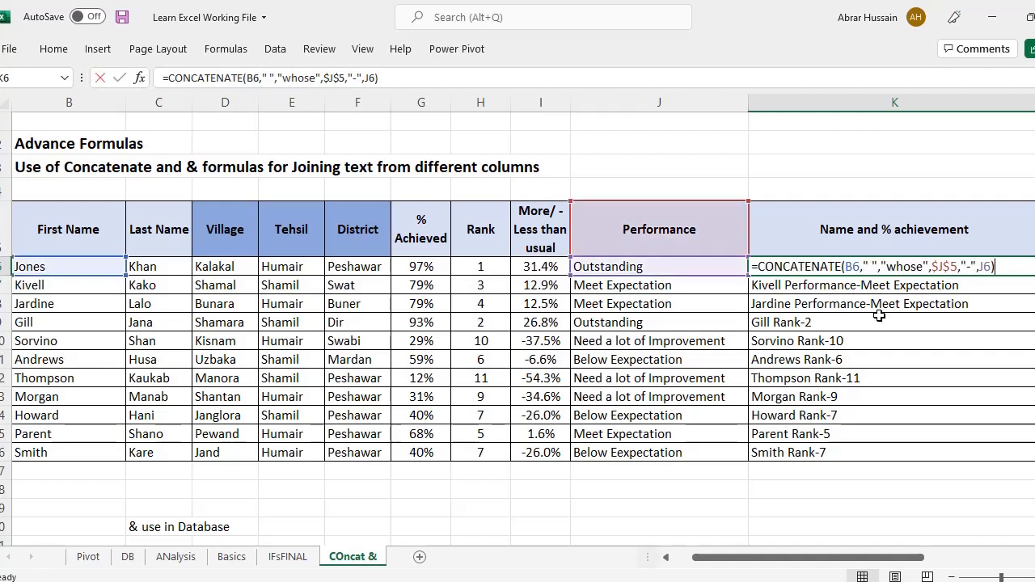
{"action": "left_click", "coordinate": [889, 266]}
{"action": "left_click", "coordinate": [939, 266]}
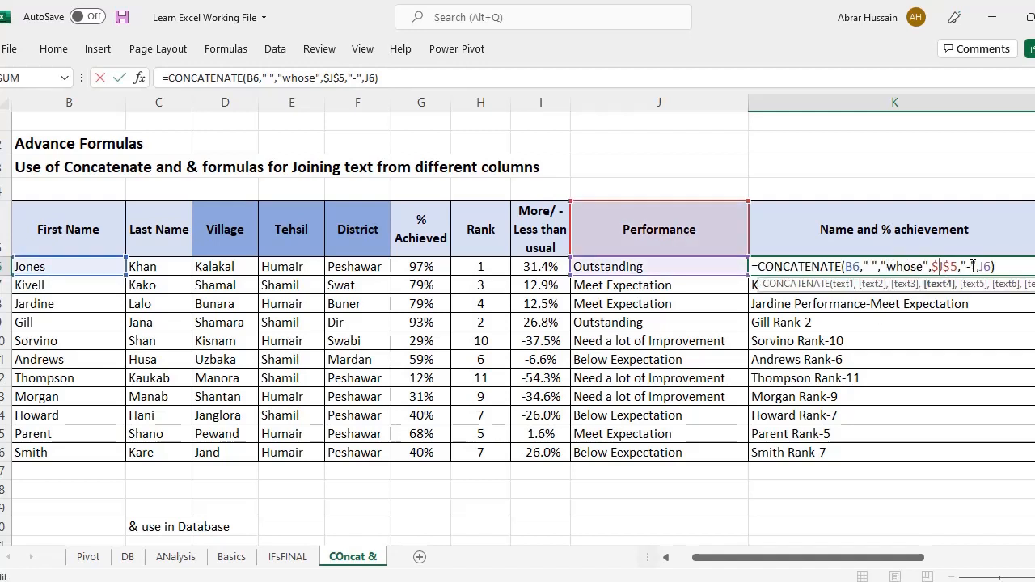
{"action": "left_click", "coordinate": [973, 267]}
{"action": "key", "text": "BackSpace"}
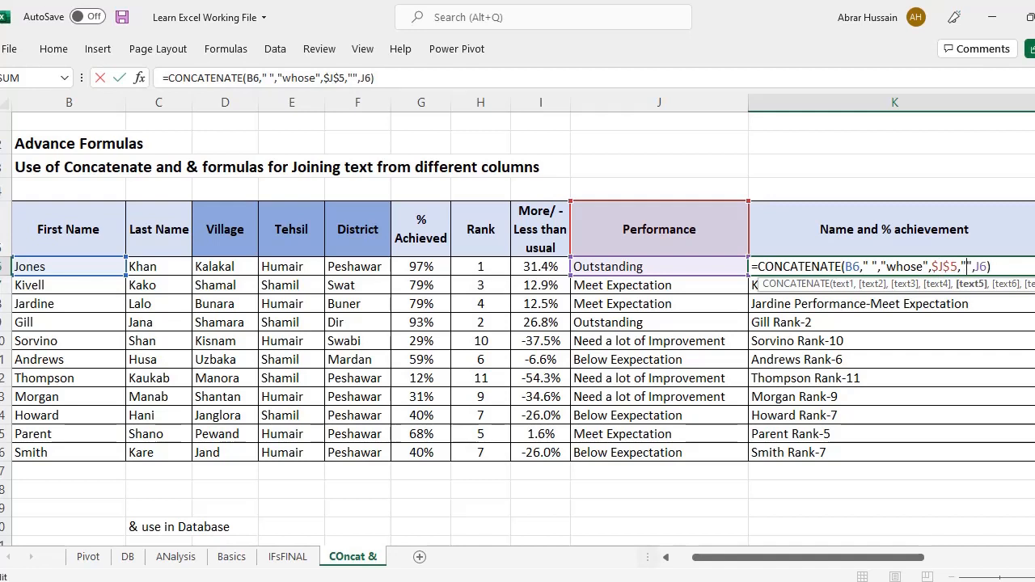
{"action": "type", "text": "is"}
{"action": "key", "text": "ctrl+Return"}
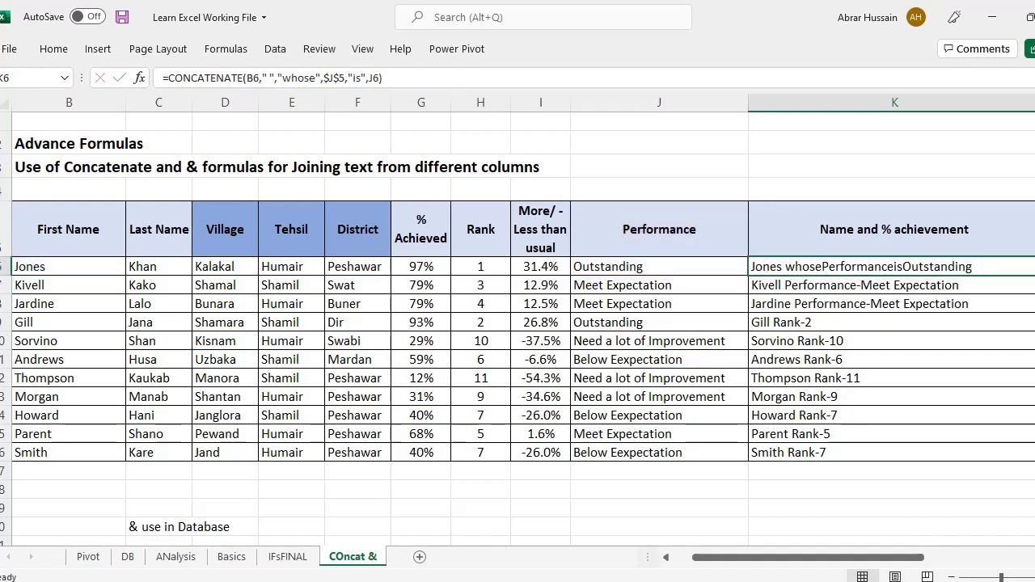
Step: Add a " " argument between "whose" and $J$5 in K6's formula
{"action": "double_click", "coordinate": [824, 269]}
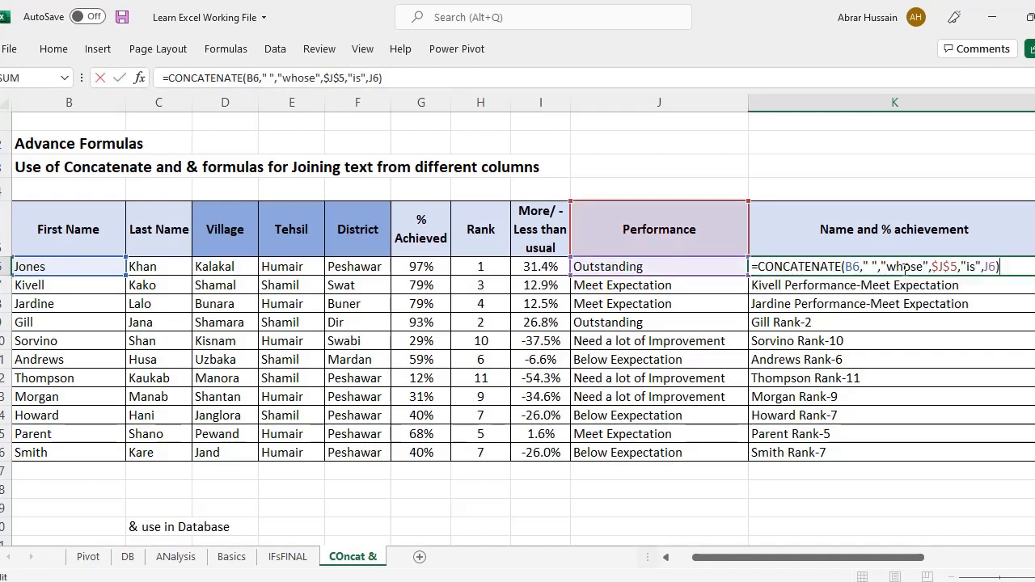
{"action": "key", "text": "ctrl+Return"}
{"action": "double_click", "coordinate": [862, 272]}
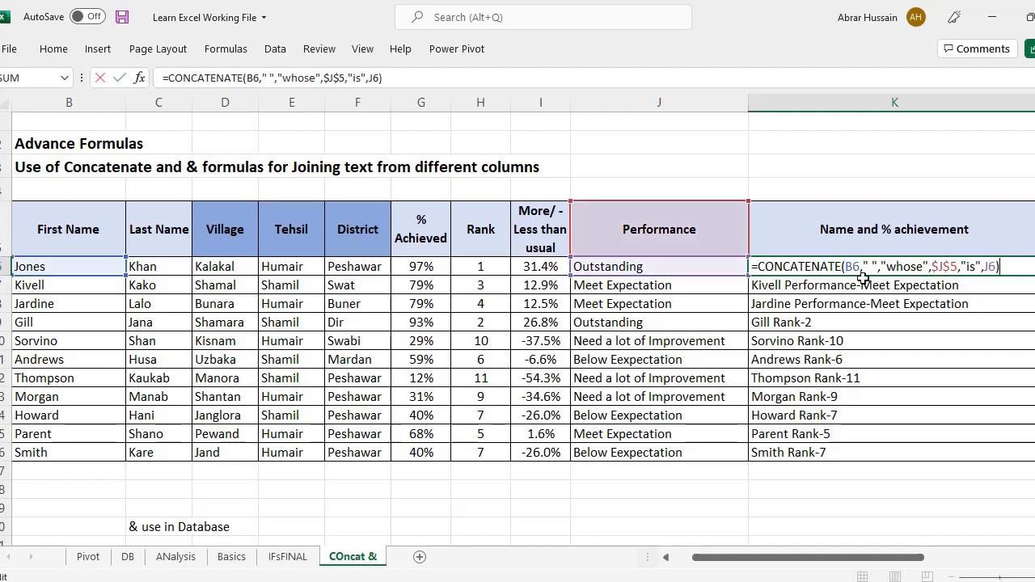
{"action": "left_click", "coordinate": [932, 270]}
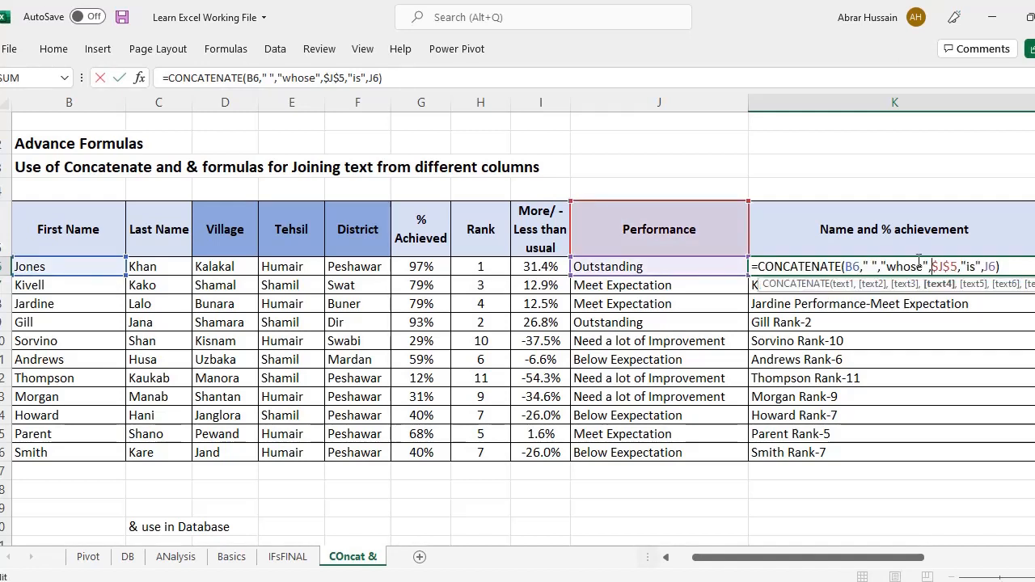
{"action": "type", "text": "\" \","}
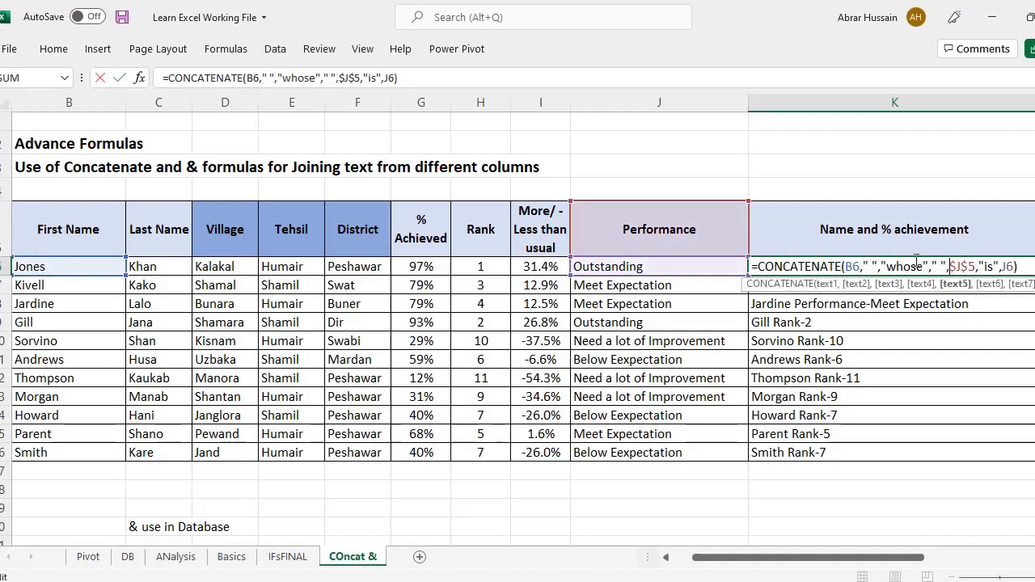
{"action": "key", "text": "Return"}
{"action": "left_click", "coordinate": [916, 260]}
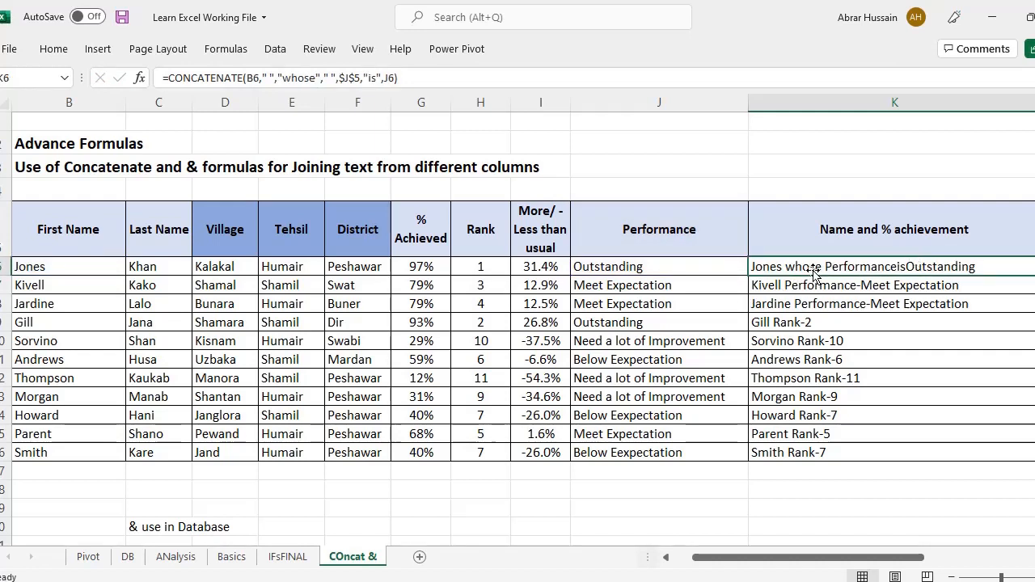
Step: Put a leading space inside the "is" text in K6's formula, making it " is"
{"action": "double_click", "coordinate": [883, 268]}
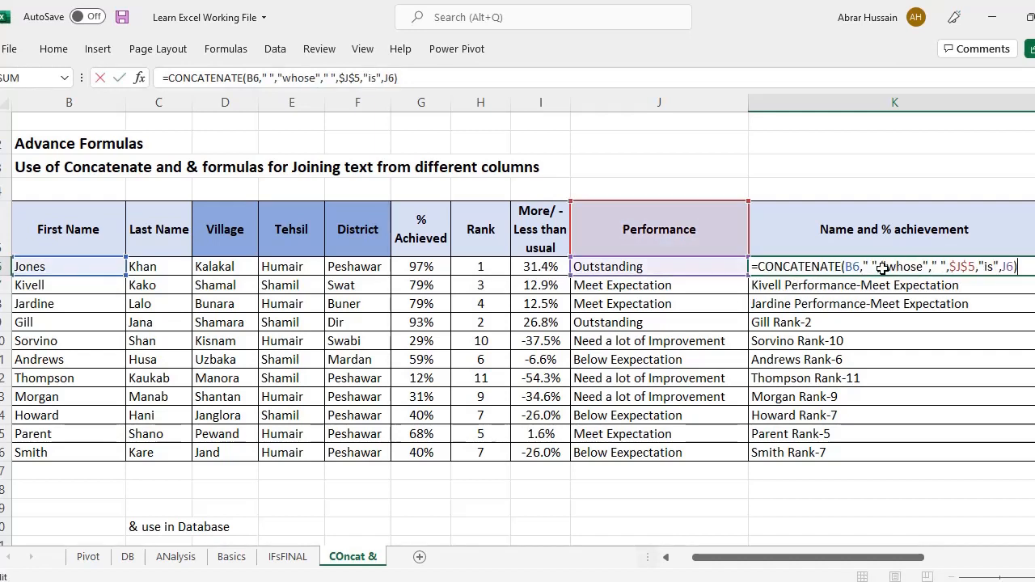
{"action": "left_click", "coordinate": [987, 268]}
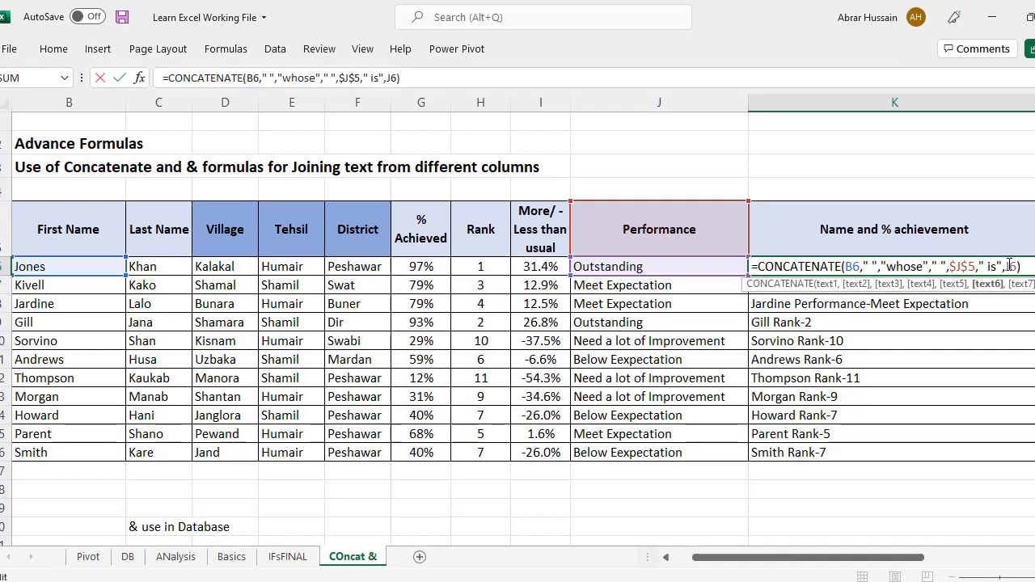
{"action": "key", "text": "ctrl+Return"}
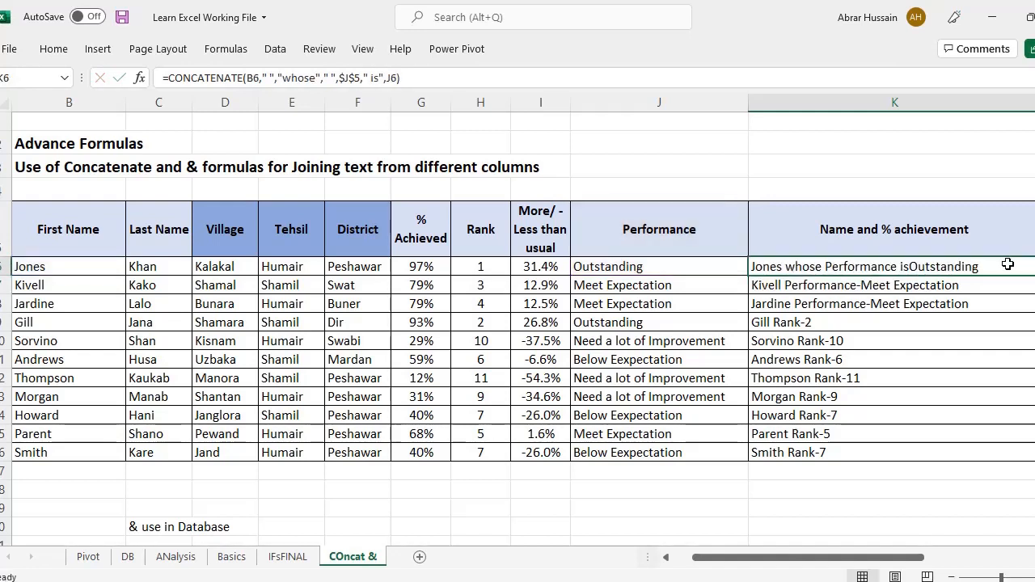
Step: Add a " " argument before J6 in K6's formula, making it =CONCATENATE(B6," ","whose"," ",$J$5," is"," ",J6)
{"action": "key", "text": "F2"}
{"action": "left_click", "coordinate": [1009, 266]}
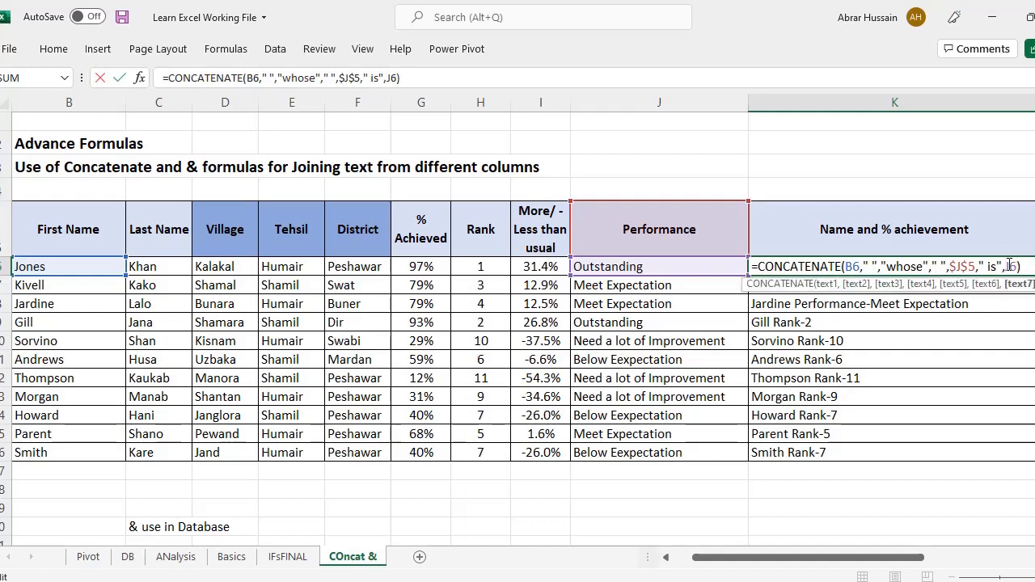
{"action": "type", "text": "\" \""}
{"action": "key", "text": "Return"}
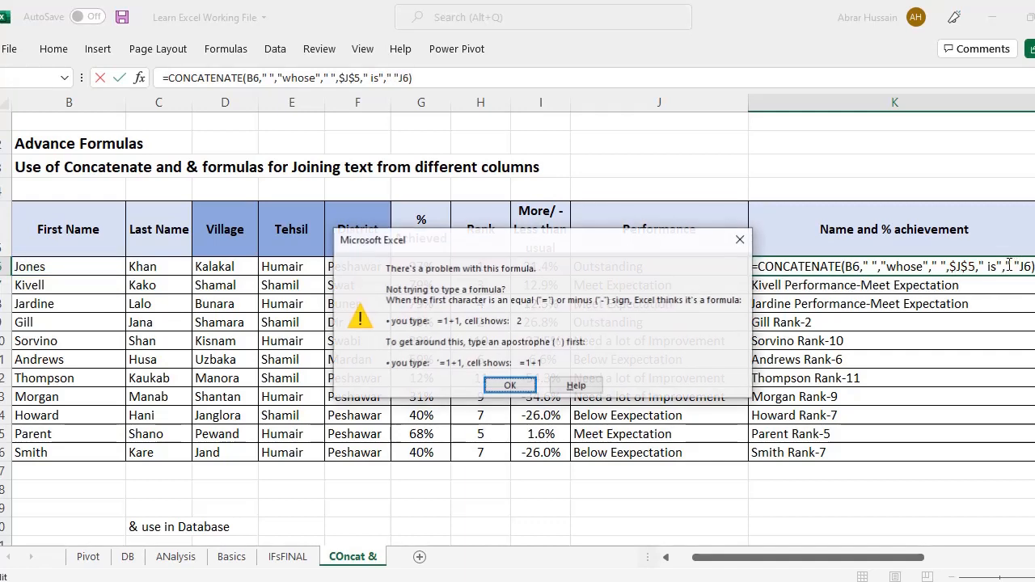
{"action": "key", "text": "Return"}
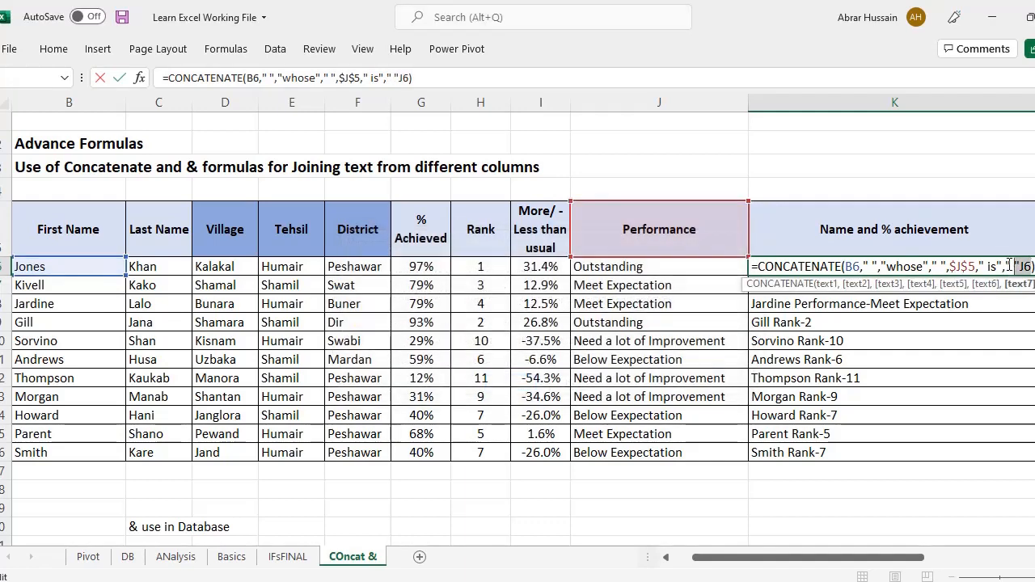
{"action": "type", "text": ","}
{"action": "key", "text": "Return"}
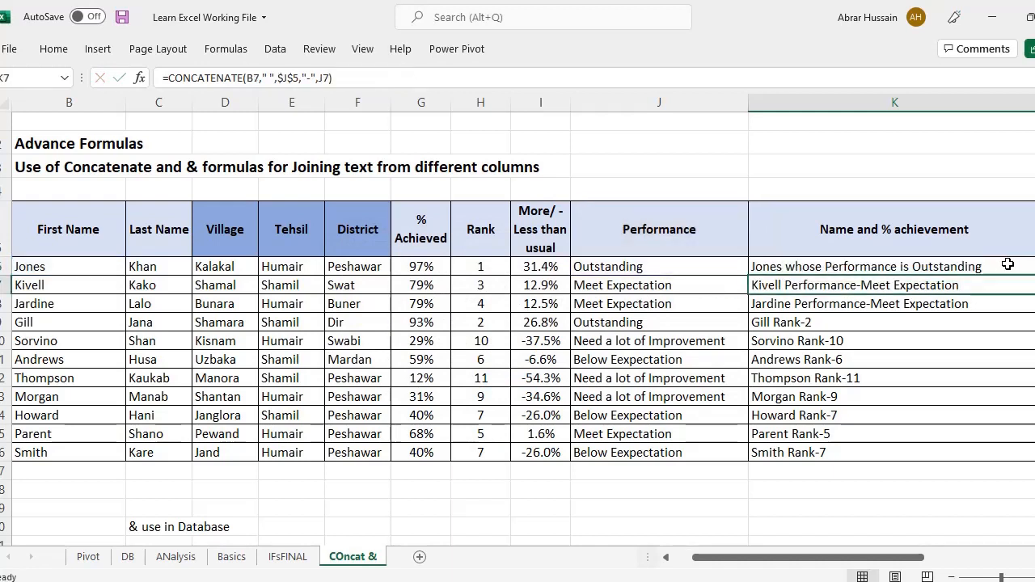
Step: Copy the K6 performance-sentence formula down through K7:K16 for the remaining records
{"action": "left_click", "coordinate": [1008, 266]}
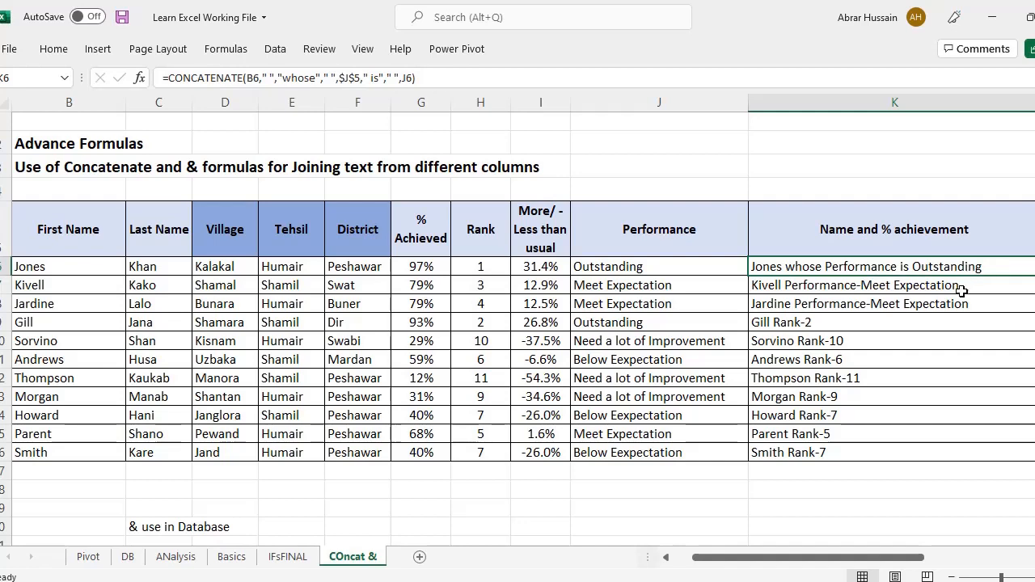
{"action": "key", "text": "ctrl+c"}
{"action": "key", "text": "ctrl+shift+Down"}
{"action": "key", "text": "ctrl+v"}
{"action": "key", "text": "Up"}
{"action": "key", "text": "Down"}
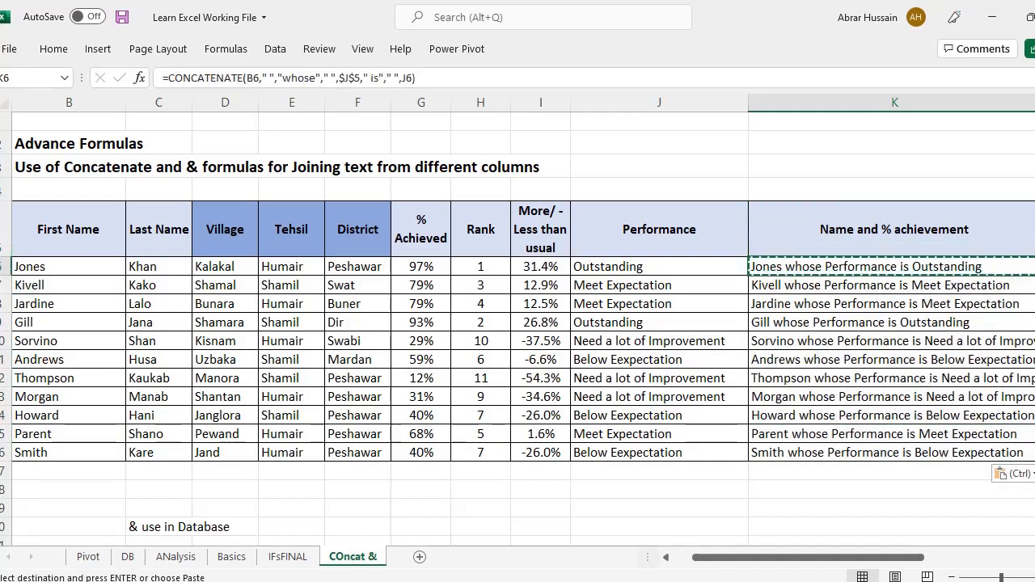
Step: Inspect the cell references in the performance-sentence formulas from K6 down to K10
{"action": "key", "text": "F2"}
{"action": "key", "text": "Escape"}
{"action": "key", "text": "F2"}
{"action": "key", "text": "Return"}
{"action": "key", "text": "F2"}
{"action": "key", "text": "Return"}
{"action": "key", "text": "F2"}
{"action": "key", "text": "Return"}
{"action": "key", "text": "F2"}
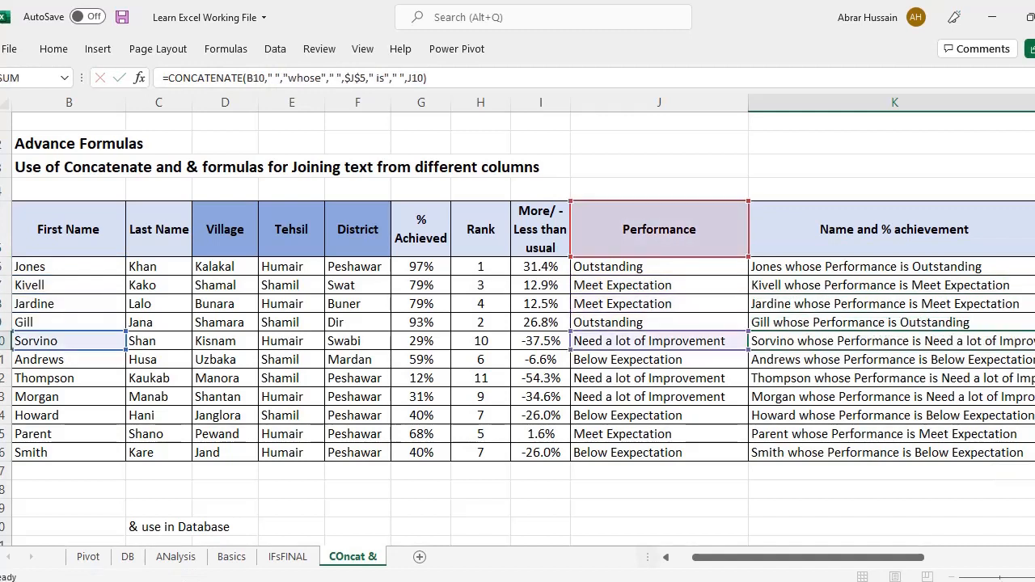
{"action": "key", "text": "Escape"}
Step: Return to K6 and examine the text and reference arguments of its CONCATENATE formula back to "whose"
{"action": "key", "text": "Up"}
{"action": "key", "text": "Up"}
{"action": "key", "text": "Up"}
{"action": "key", "text": "Up"}
{"action": "key", "text": "F2"}
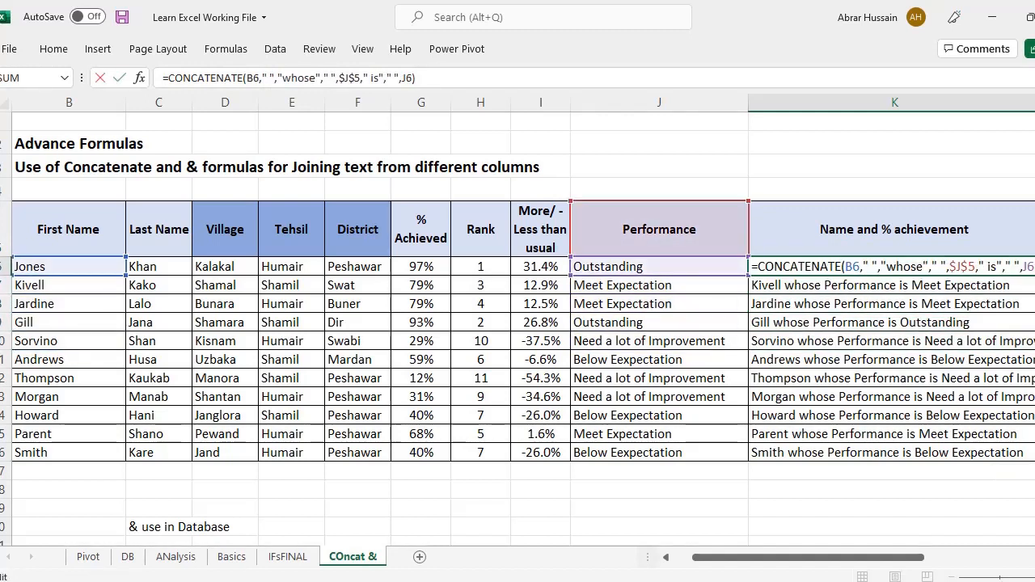
{"action": "key", "text": "Left"}
{"action": "key", "text": "Left"}
{"action": "key", "text": "Left"}
{"action": "key", "text": "Left"}
{"action": "key", "text": "Left"}
{"action": "key", "text": "Left"}
{"action": "key", "text": "Left"}
{"action": "key", "text": "Left"}
{"action": "key", "text": "Left"}
{"action": "key", "text": "Left"}
{"action": "key", "text": "Left"}
{"action": "key", "text": "Left"}
{"action": "key", "text": "Left"}
{"action": "key", "text": "Left"}
{"action": "key", "text": "Left"}
{"action": "key", "text": "Left"}
{"action": "key", "text": "Left"}
{"action": "key", "text": "Left"}
{"action": "key", "text": "Left"}
{"action": "key", "text": "Left"}
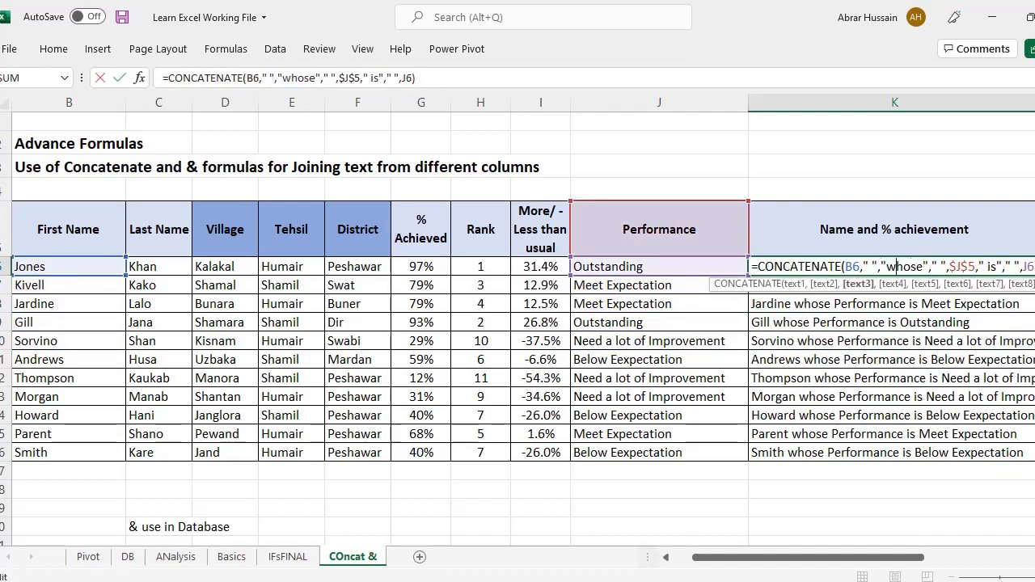
{"action": "key", "text": "Escape"}
Step: Clear the performance sentences from K6:K16
{"action": "key", "text": "Up"}
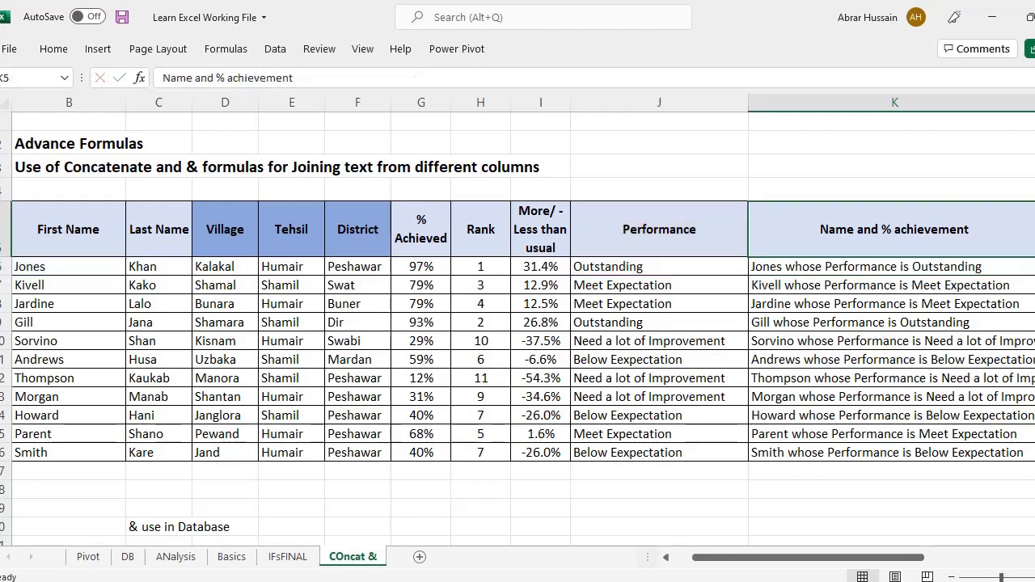
{"action": "key", "text": "Down"}
{"action": "key", "text": "ctrl+shift+Down"}
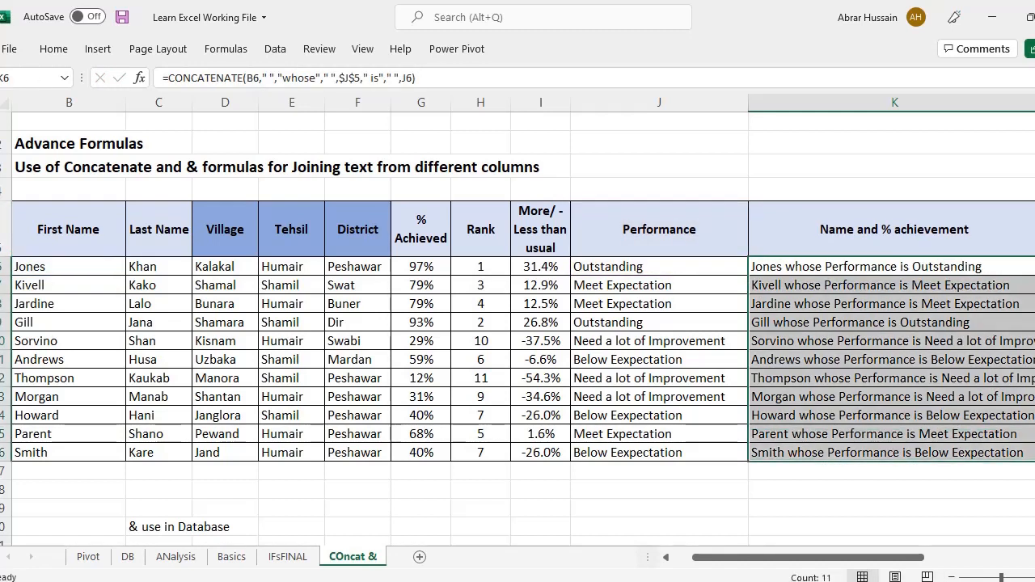
{"action": "key", "text": "Delete"}
Step: Look across the table's columns and return to the first record's First Name cell, B6
{"action": "key", "text": "Up"}
{"action": "key", "text": "Left"}
{"action": "key", "text": "Left"}
{"action": "key", "text": "Left"}
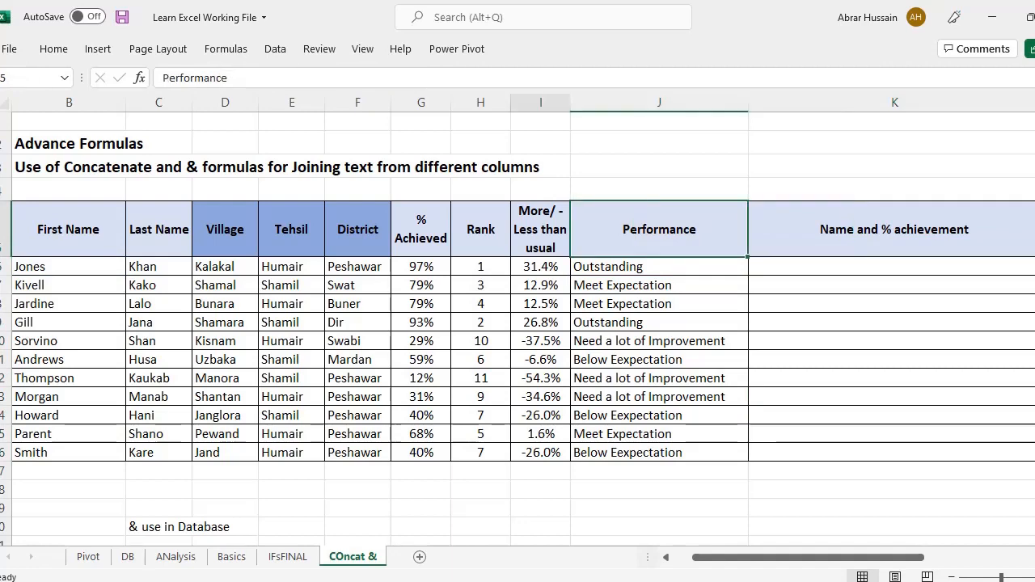
{"action": "key", "text": "Right"}
{"action": "key", "text": "Right"}
{"action": "key", "text": "Right"}
{"action": "key", "text": "Right"}
{"action": "key", "text": "Left"}
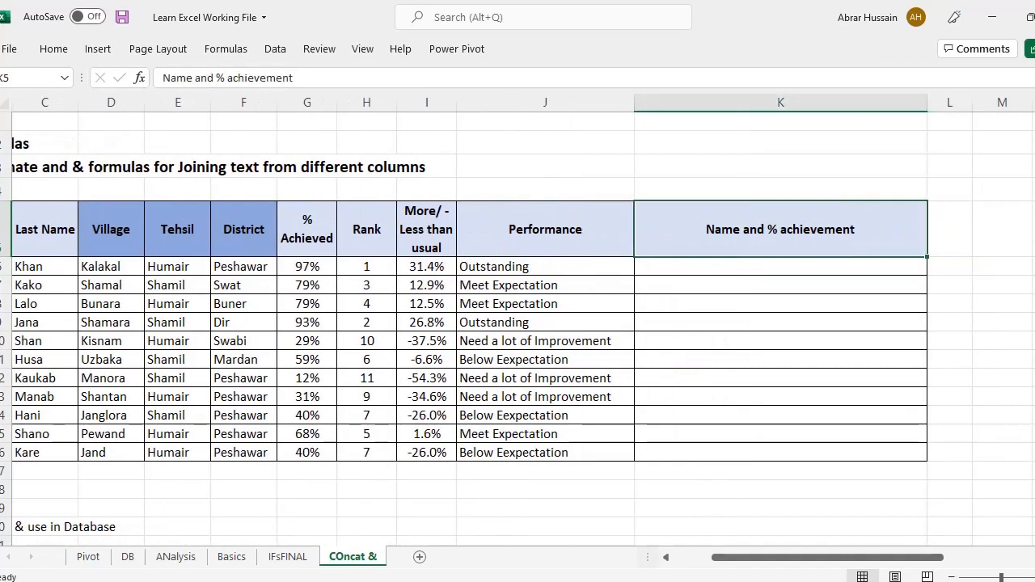
{"action": "key", "text": "Down"}
{"action": "key", "text": "Left"}
{"action": "key", "text": "Left"}
{"action": "key", "text": "Left"}
{"action": "key", "text": "Left"}
{"action": "key", "text": "Left"}
{"action": "key", "text": "Left"}
{"action": "key", "text": "Left"}
{"action": "key", "text": "Left"}
{"action": "key", "text": "Left"}
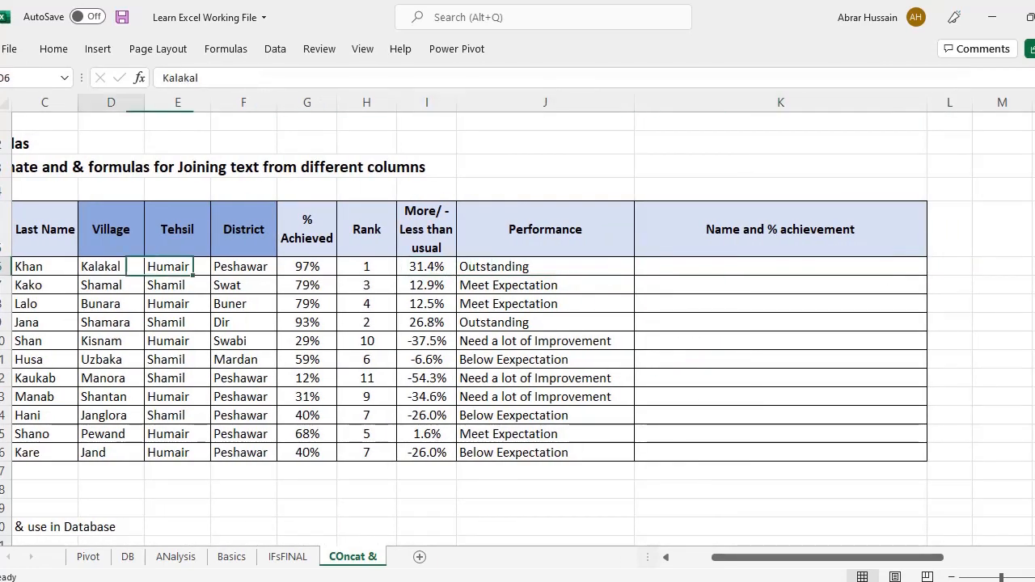
{"action": "key", "text": "Up"}
{"action": "key", "text": "Down"}
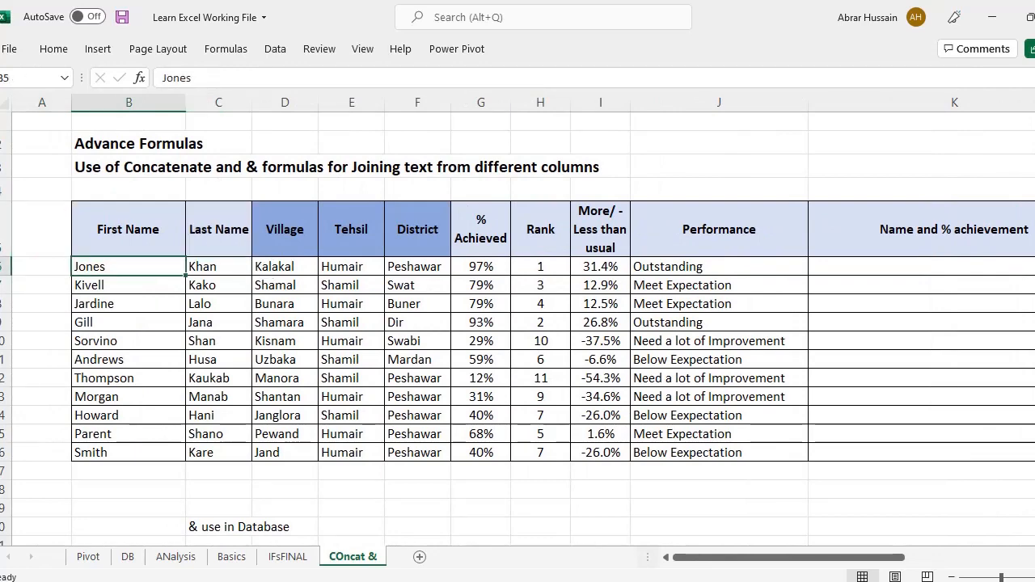
Step: Join the first record's first and last names in K6 with a comma and space using =B6&", "&C6
{"action": "key", "text": "Right"}
{"action": "key", "text": "shift+Left"}
{"action": "key", "text": "shift+Up"}
{"action": "key", "text": "Right"}
{"action": "key", "text": "Right"}
{"action": "key", "text": "Right"}
{"action": "key", "text": "Right"}
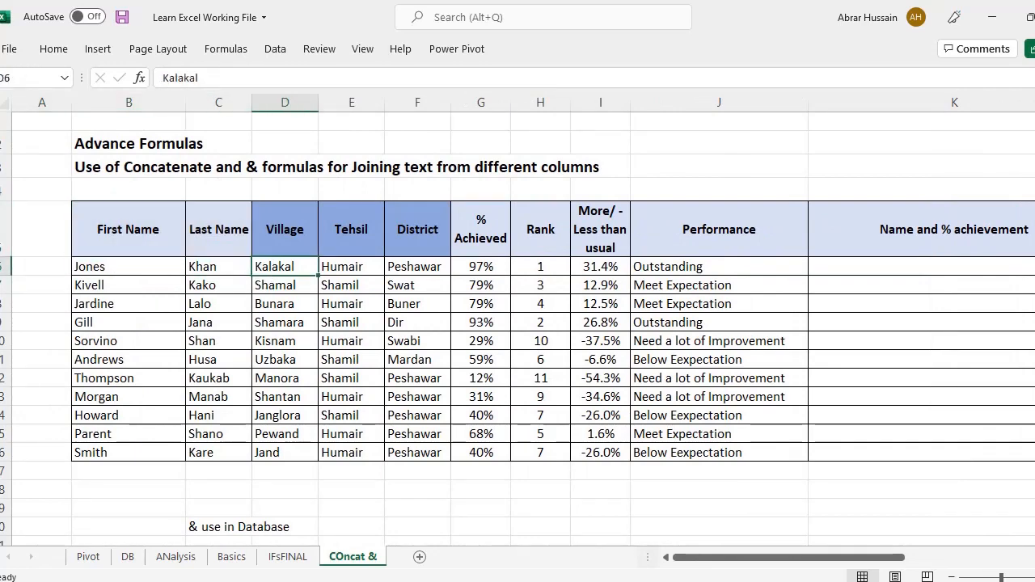
{"action": "key", "text": "Right"}
{"action": "key", "text": "Right"}
{"action": "key", "text": "Right"}
{"action": "key", "text": "Right"}
{"action": "key", "text": "Right"}
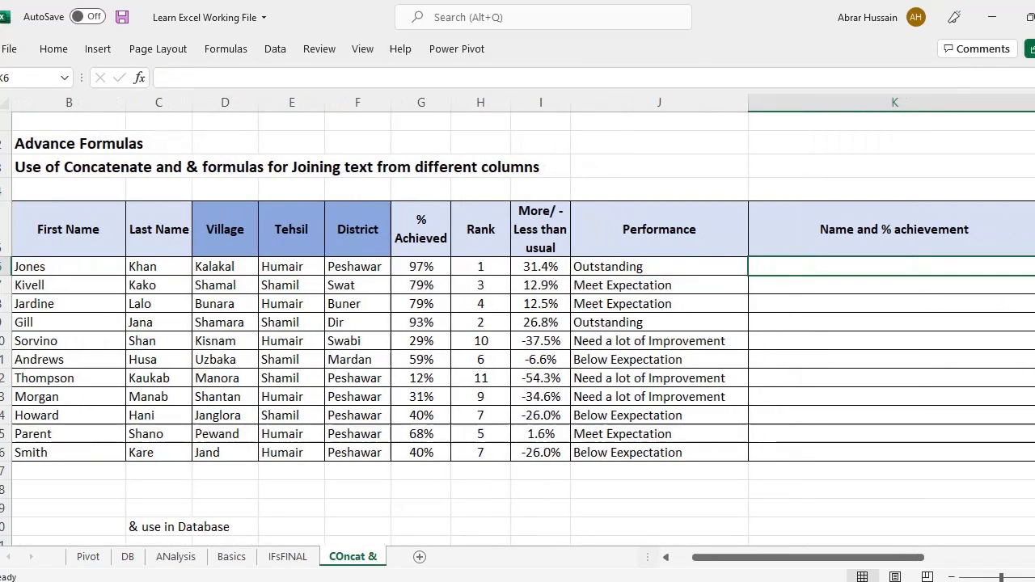
{"action": "type", "text": "="}
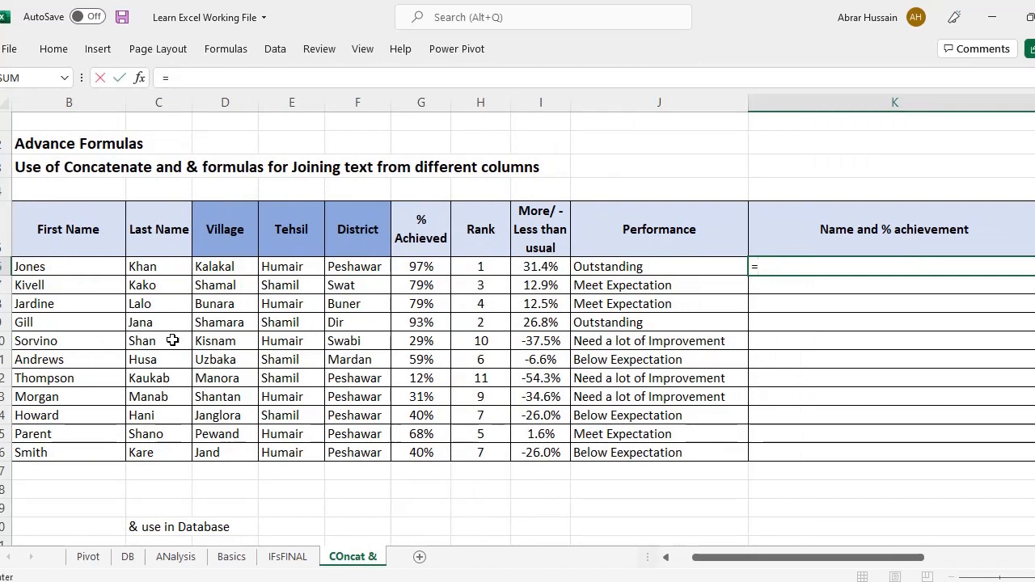
{"action": "left_click", "coordinate": [55, 271]}
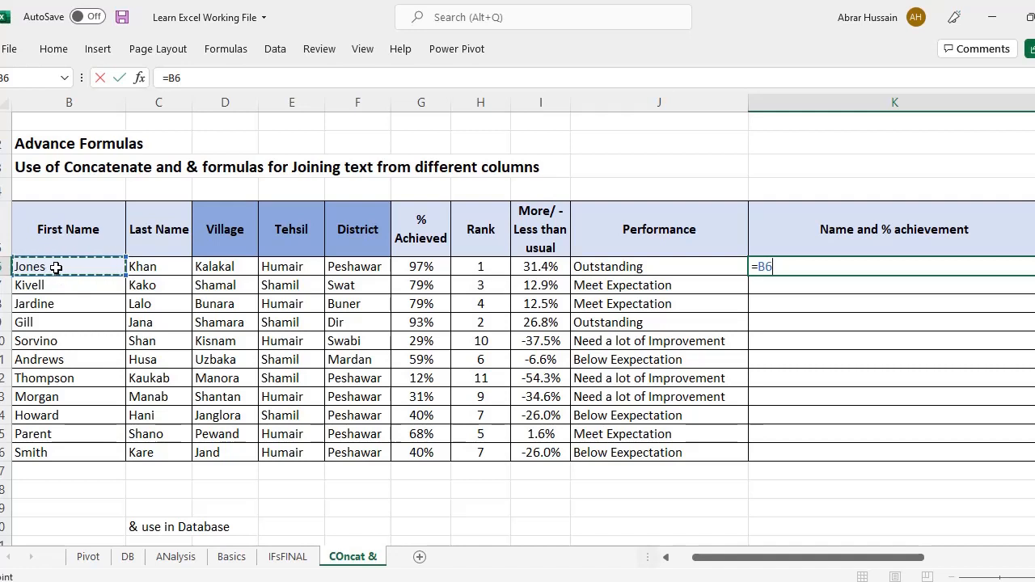
{"action": "type", "text": "&"}
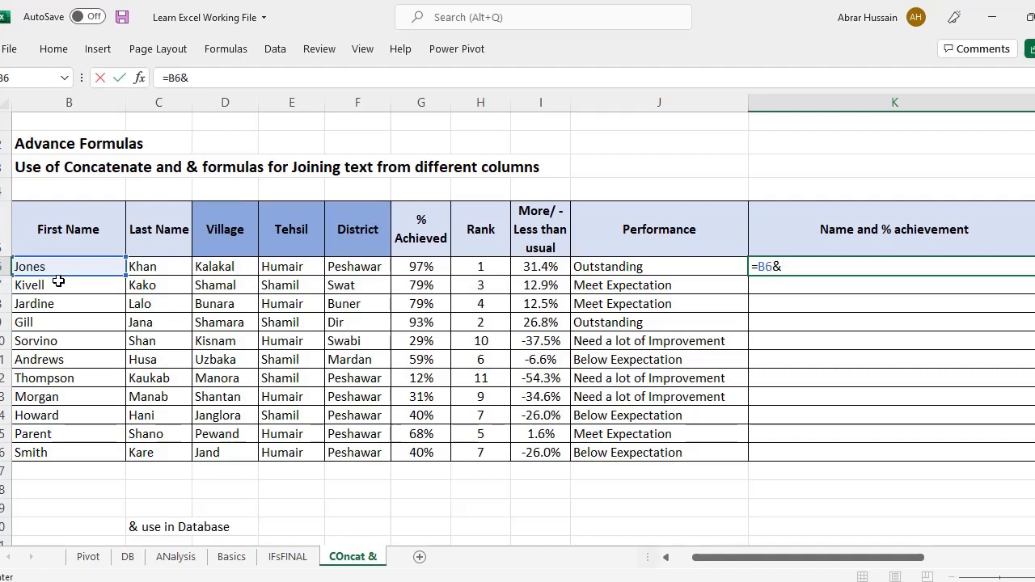
{"action": "type", "text": "\", \"&"}
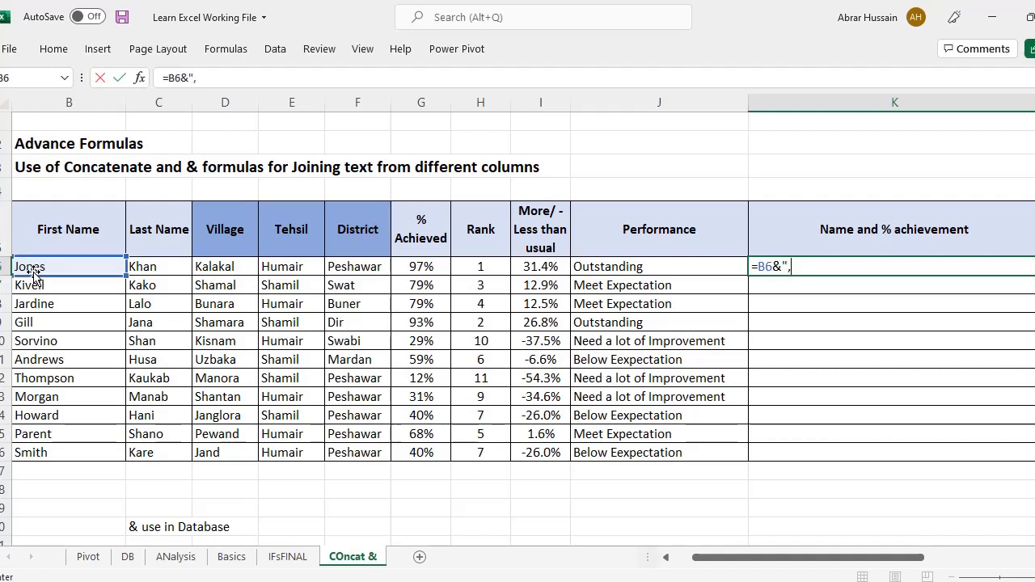
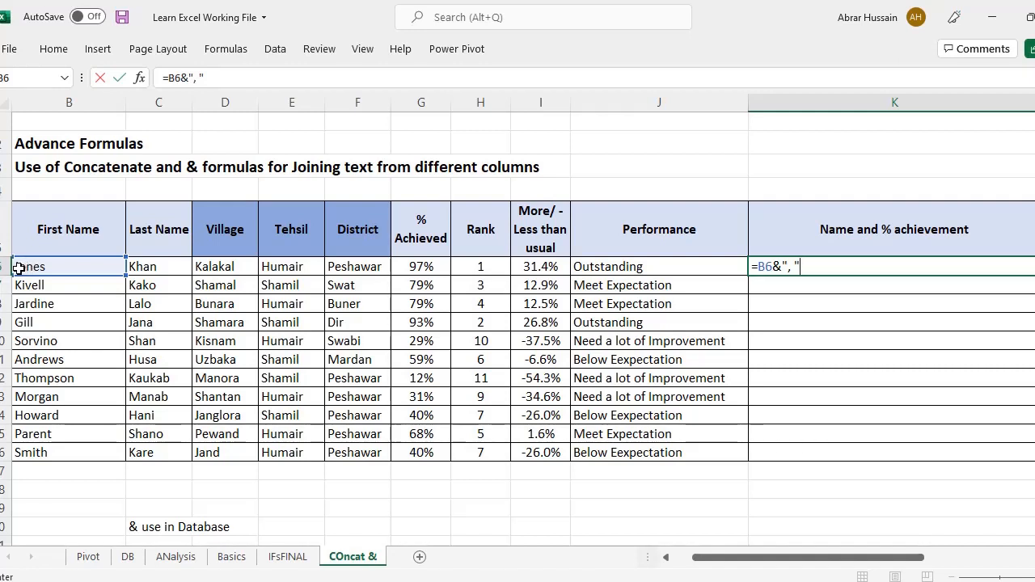
{"action": "type", "text": "&"}
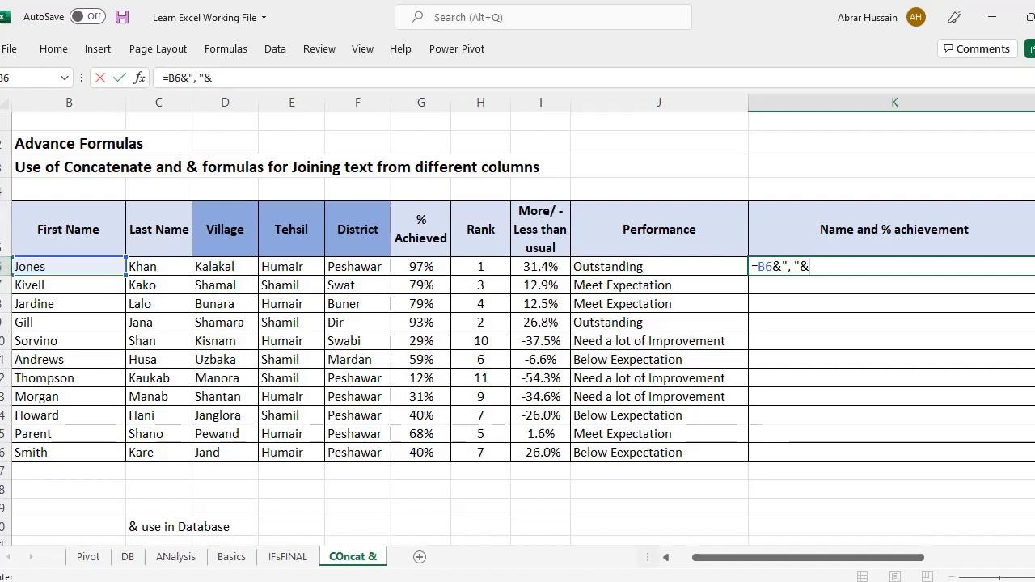
{"action": "left_click", "coordinate": [145, 269]}
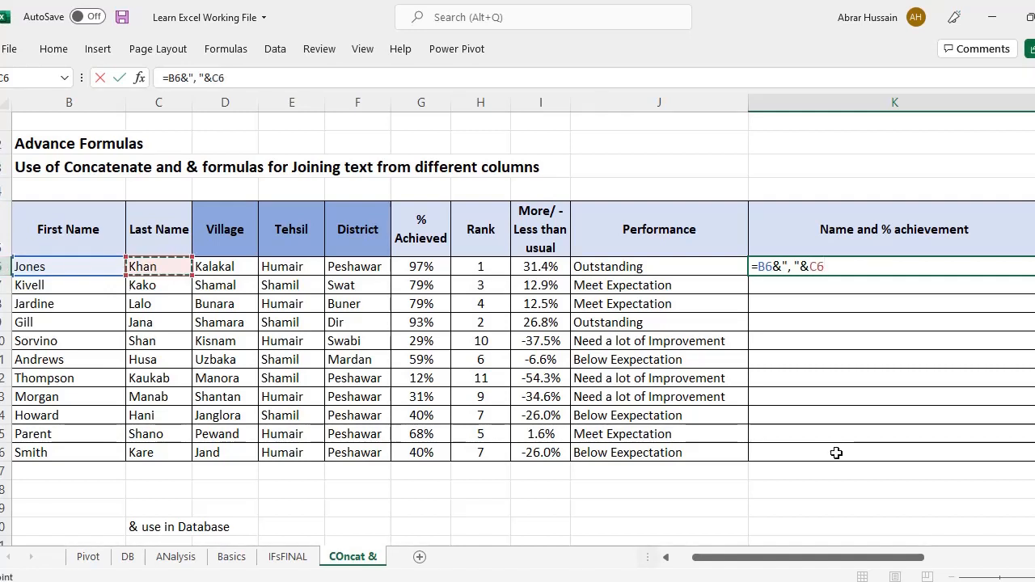
{"action": "key", "text": "ctrl+Return"}
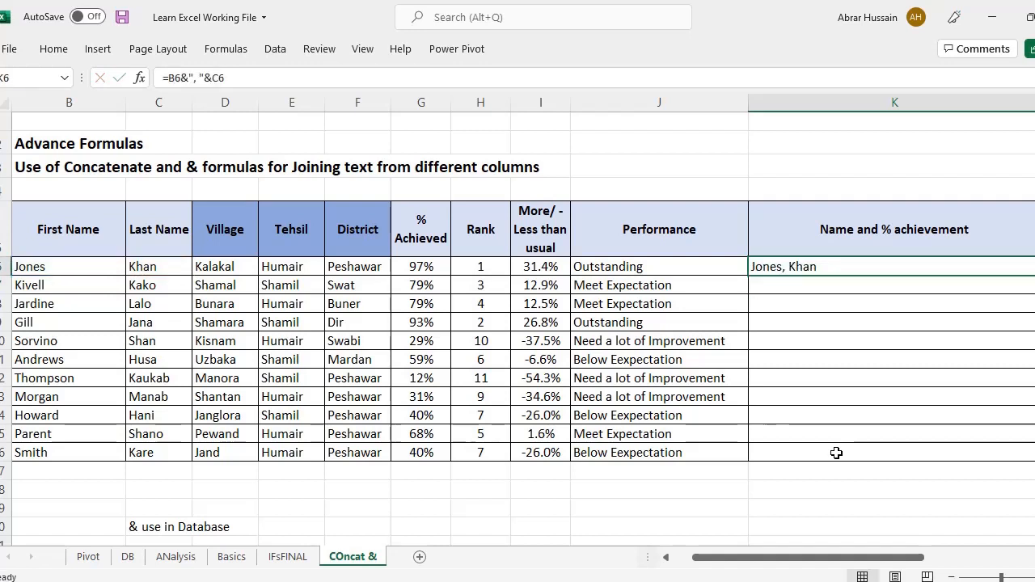
Step: Review the references in K6's name-joining formula and clear the cell
{"action": "key", "text": "F2"}
{"action": "key", "text": "Left"}
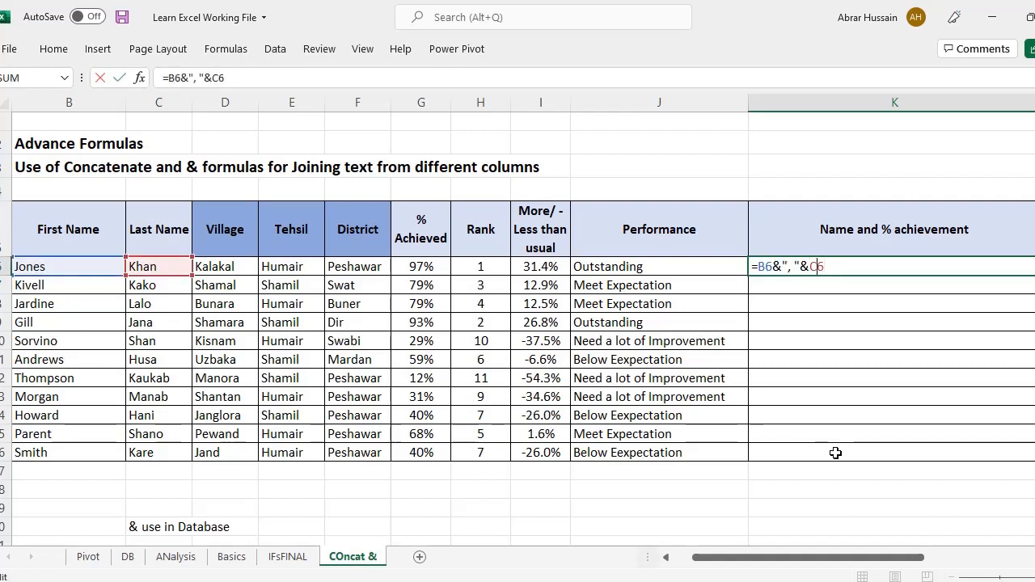
{"action": "key", "text": "Escape"}
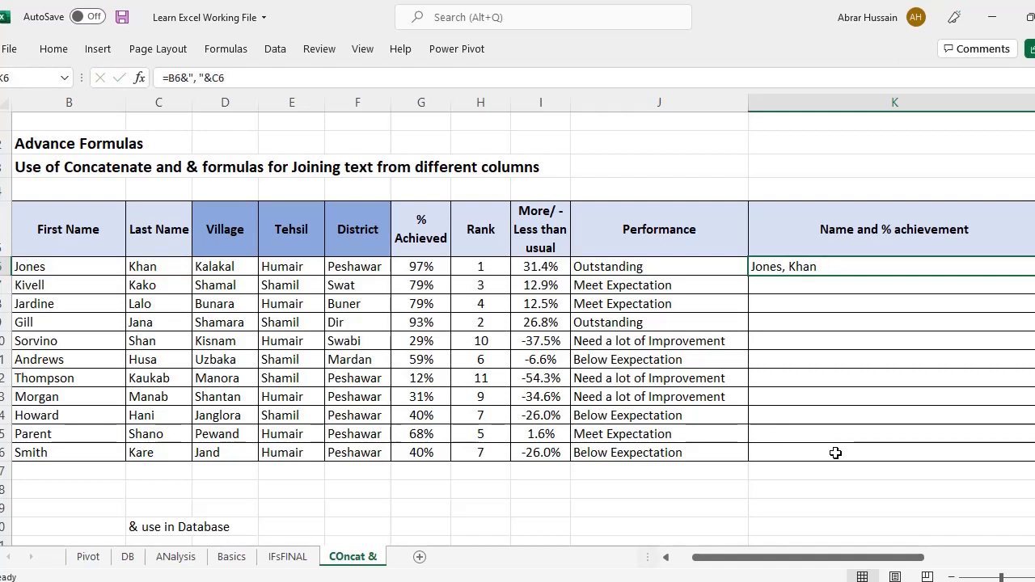
{"action": "key", "text": "Delete"}
Step: Enter a sample sentence in J3 made of the first record's first name followed by "' performnace is outstanding"
{"action": "key", "text": "Up"}
{"action": "key", "text": "Up"}
{"action": "key", "text": "Up"}
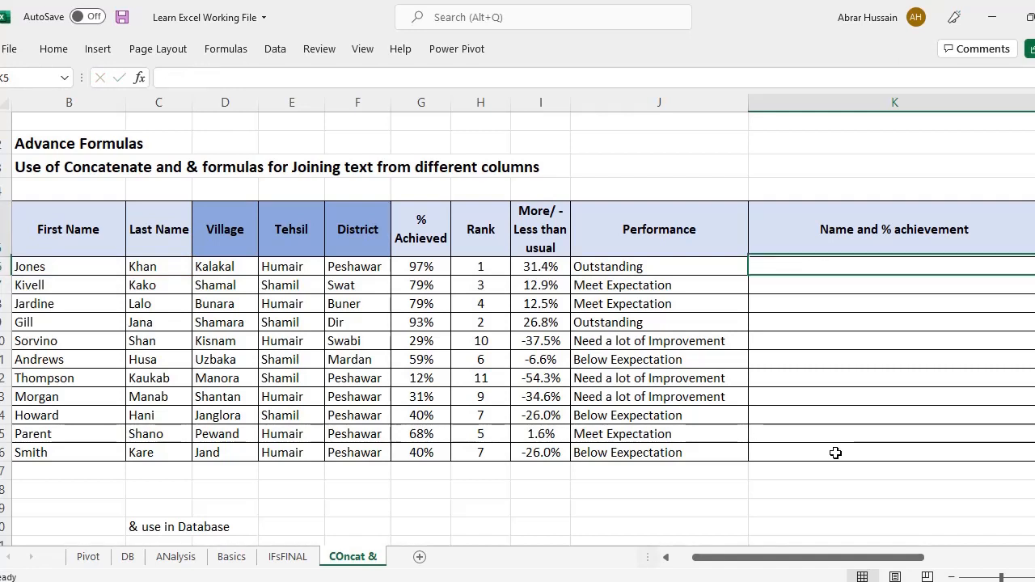
{"action": "key", "text": "Left"}
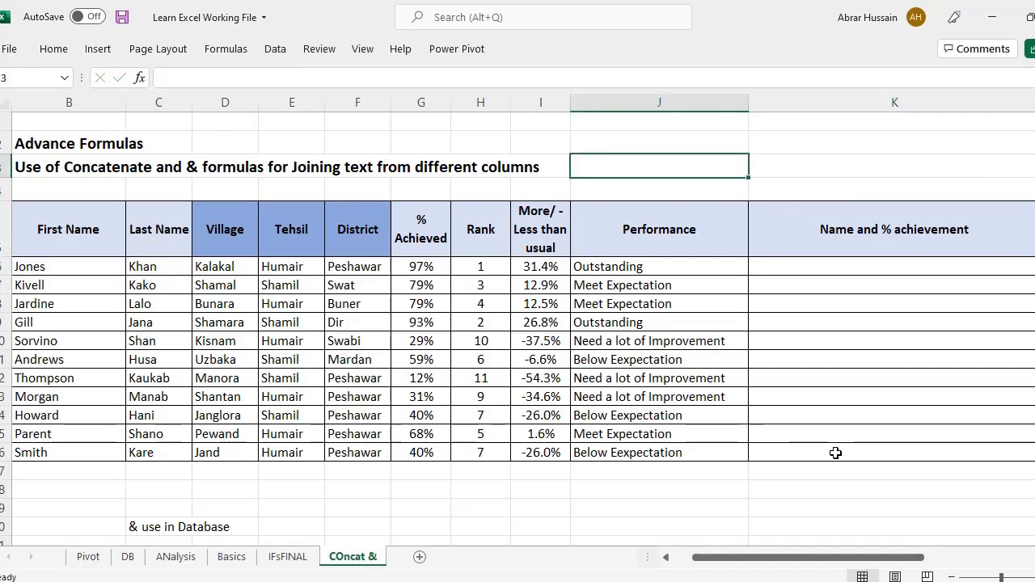
{"action": "type", "text": "Jone"}
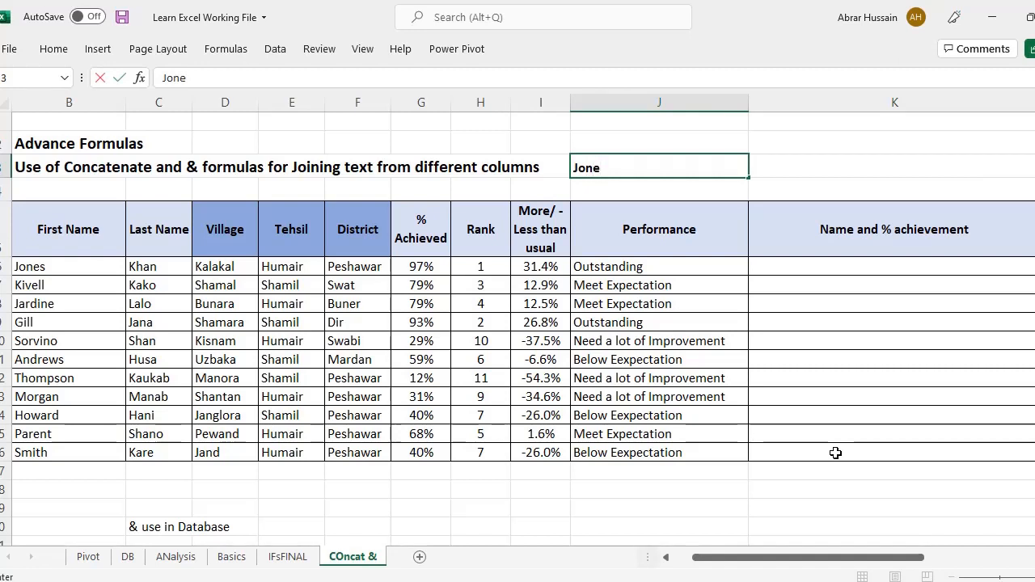
{"action": "type", "text": "s' perf"}
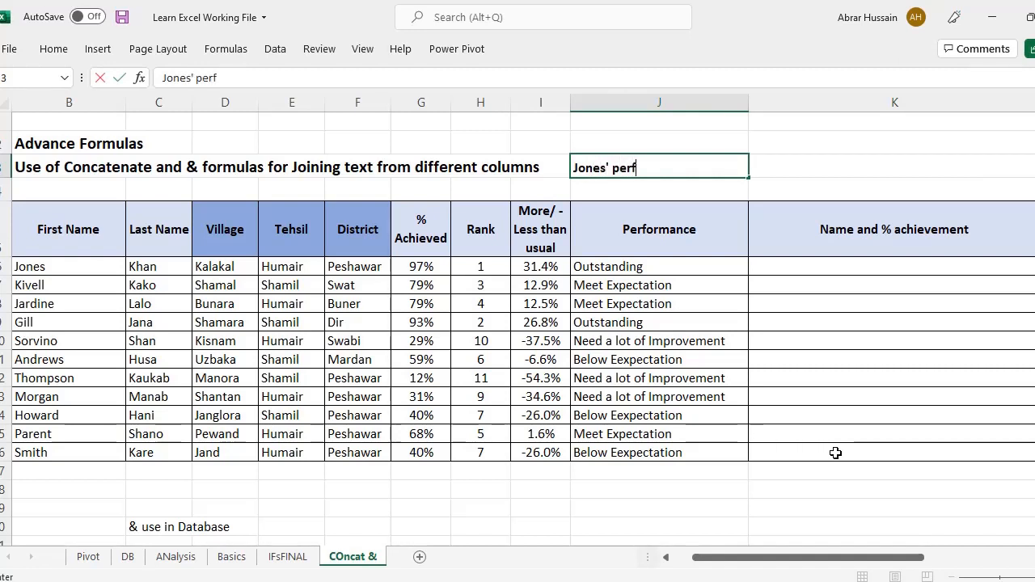
{"action": "type", "text": "ormnace is "}
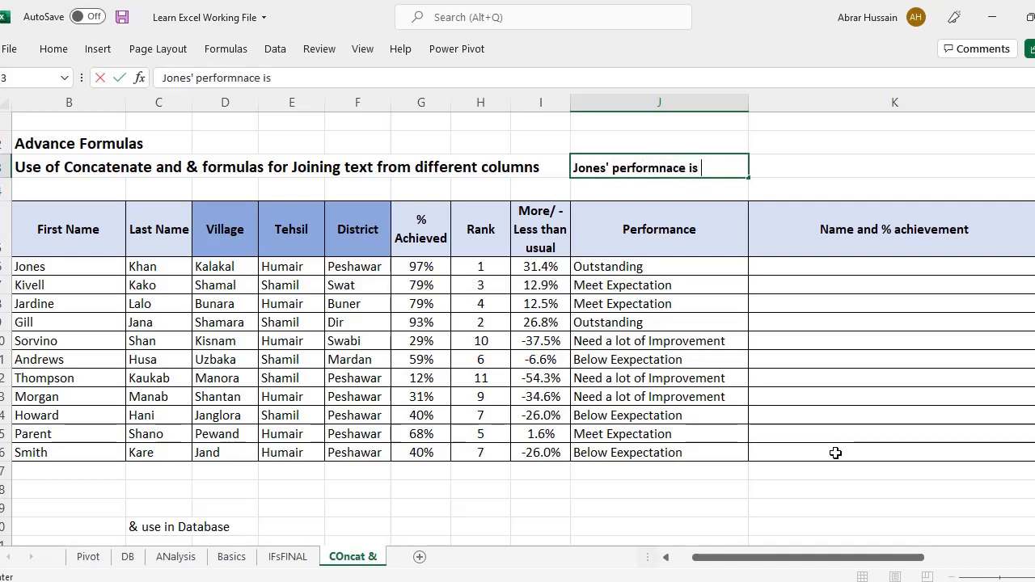
{"action": "type", "text": "outstanding"}
{"action": "key", "text": "Return"}
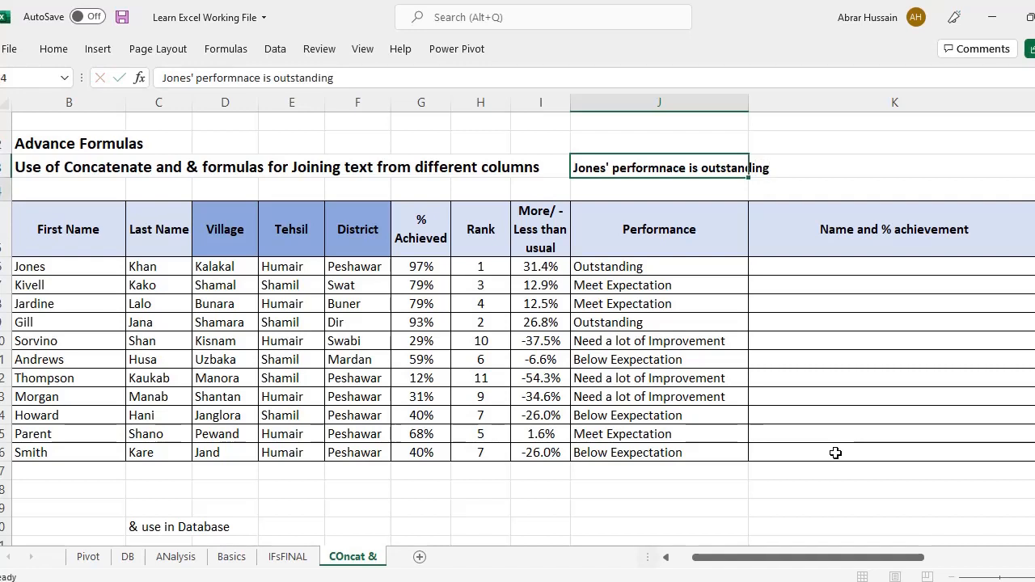
{"action": "key", "text": "Up"}
{"action": "key", "text": "F2"}
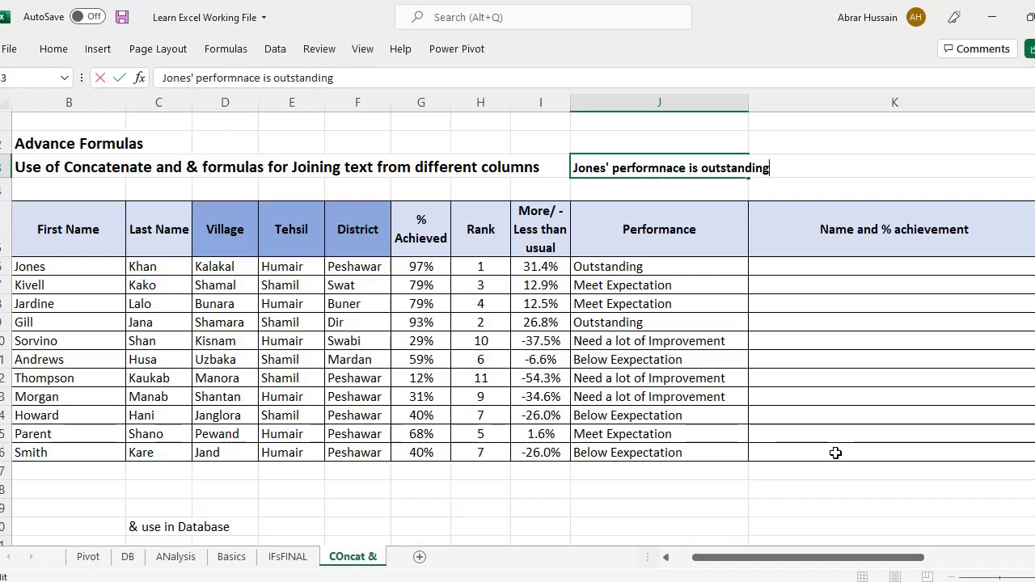
{"action": "key", "text": "Return"}
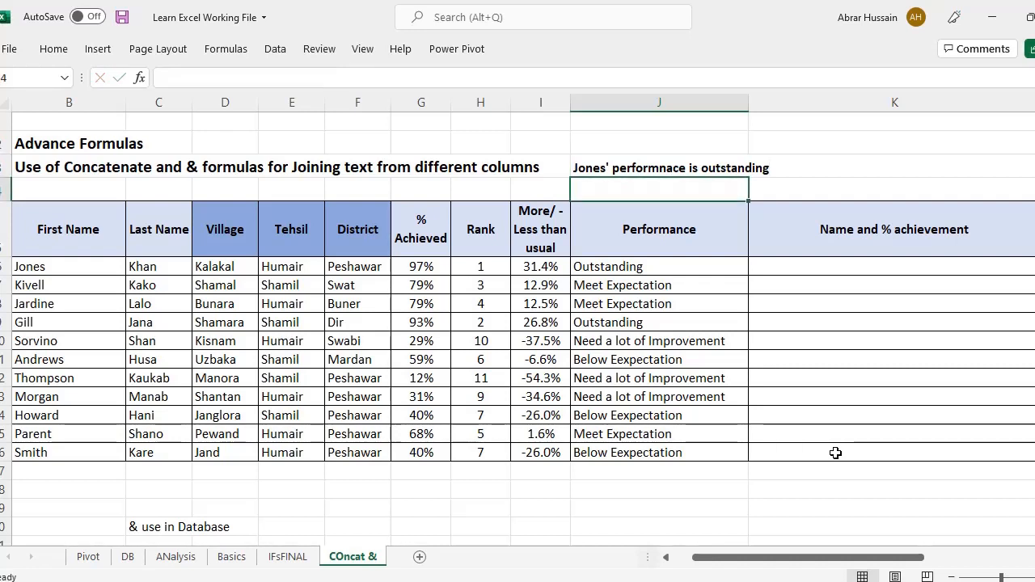
Step: Begin K6's formula with the first name joined to an apostrophe and a space, =B6&"' "&
{"action": "key", "text": "Down"}
{"action": "key", "text": "Down"}
{"action": "key", "text": "Right"}
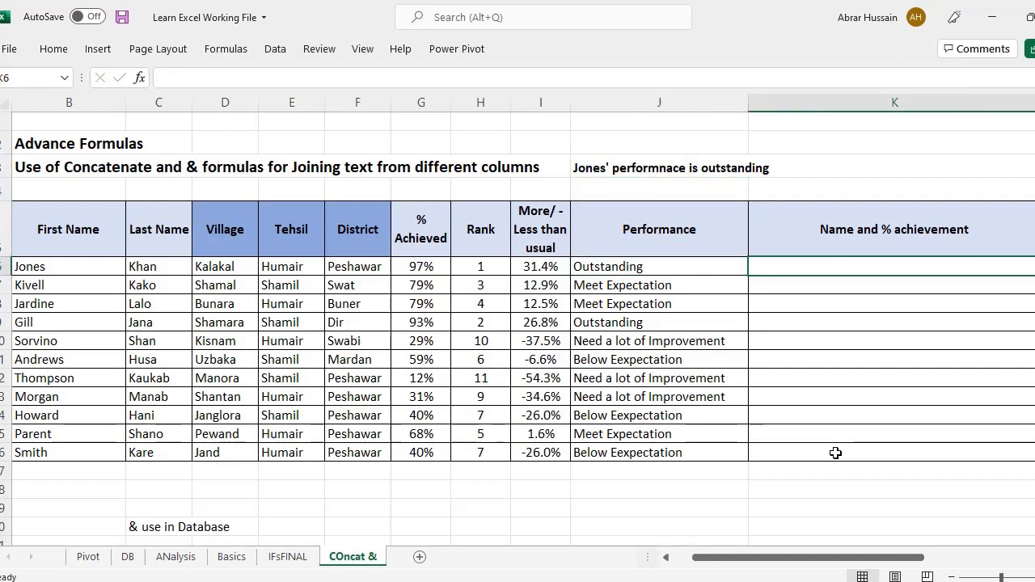
{"action": "type", "text": "="}
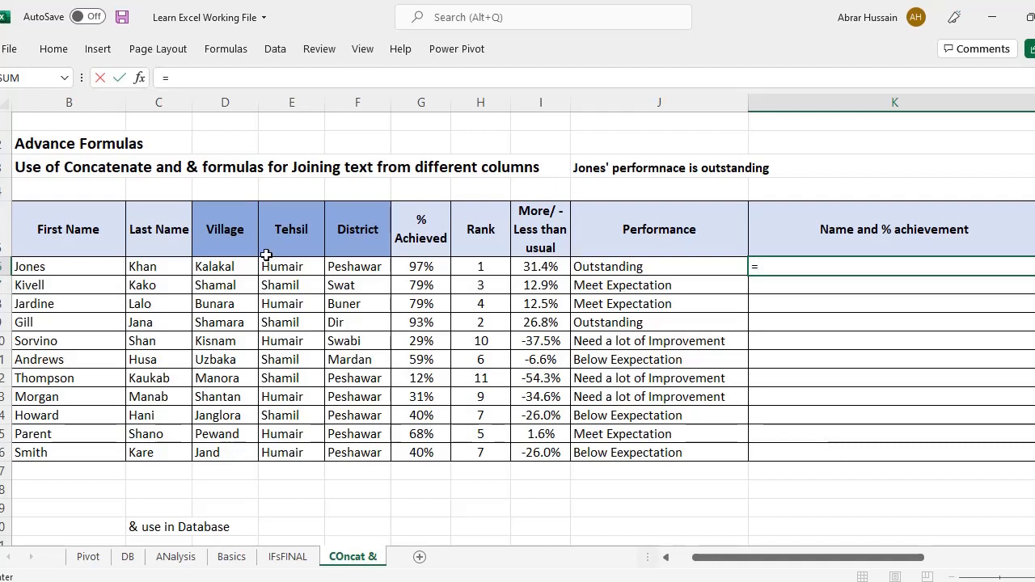
{"action": "left_click", "coordinate": [57, 270]}
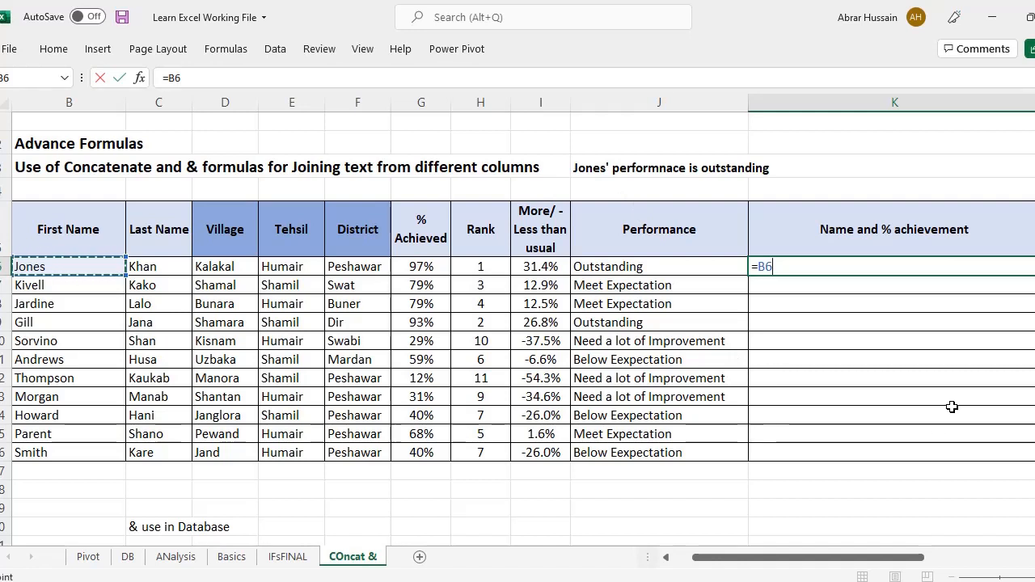
{"action": "type", "text": "&"}
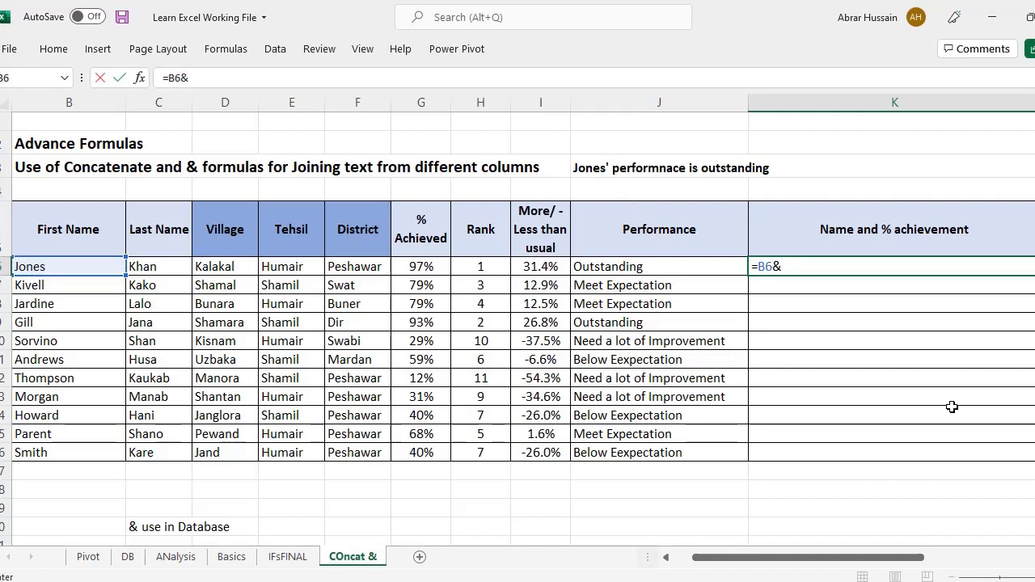
{"action": "type", "text": "\""}
{"action": "type", "text": "\""}
{"action": "type", "text": "\""}
{"action": "type", "text": "&"}
{"action": "type", "text": "\" \""}
{"action": "key", "text": "BackSpace"}
{"action": "key", "text": "BackSpace"}
{"action": "type", "text": "&"}
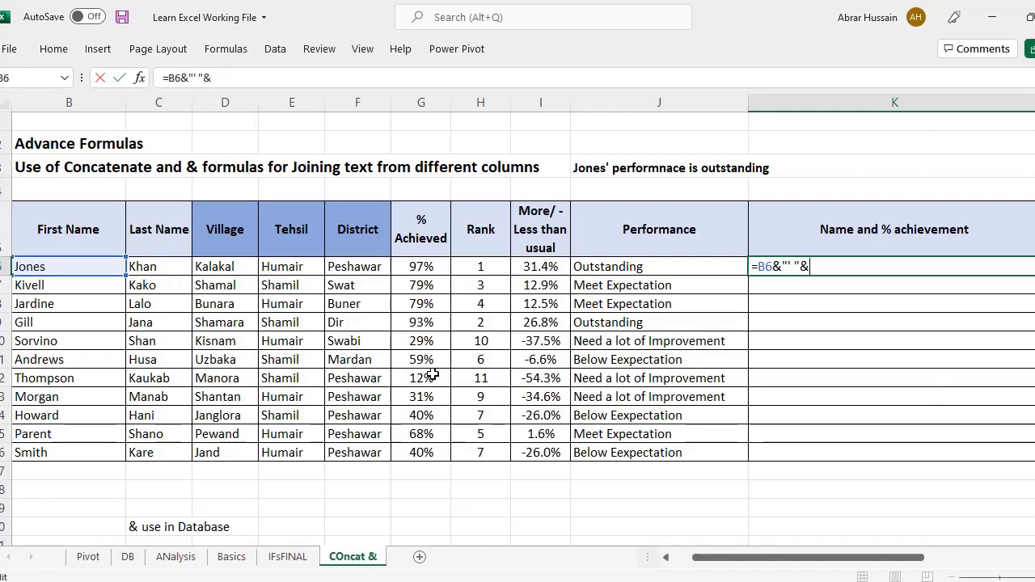
Step: Extend K6's formula with the Performance header as absolute reference $J$5, joined to the text " is "
{"action": "left_click", "coordinate": [628, 229]}
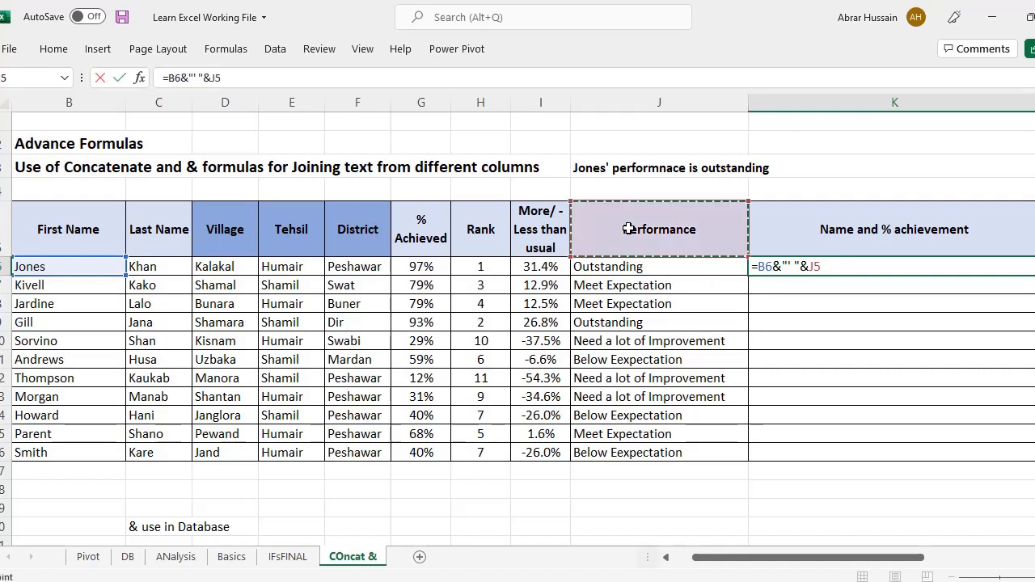
{"action": "key", "text": "F4"}
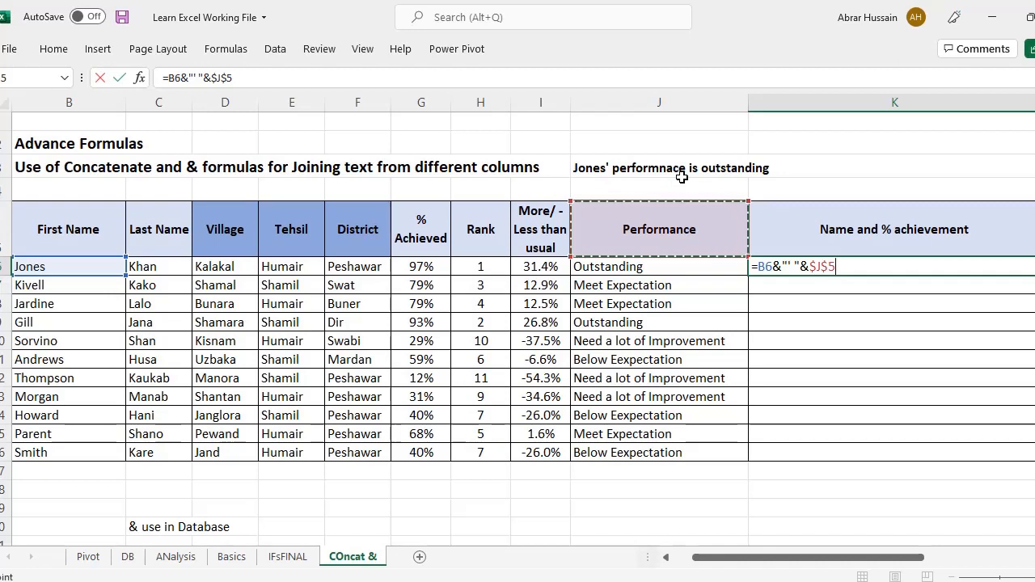
{"action": "type", "text": "&"}
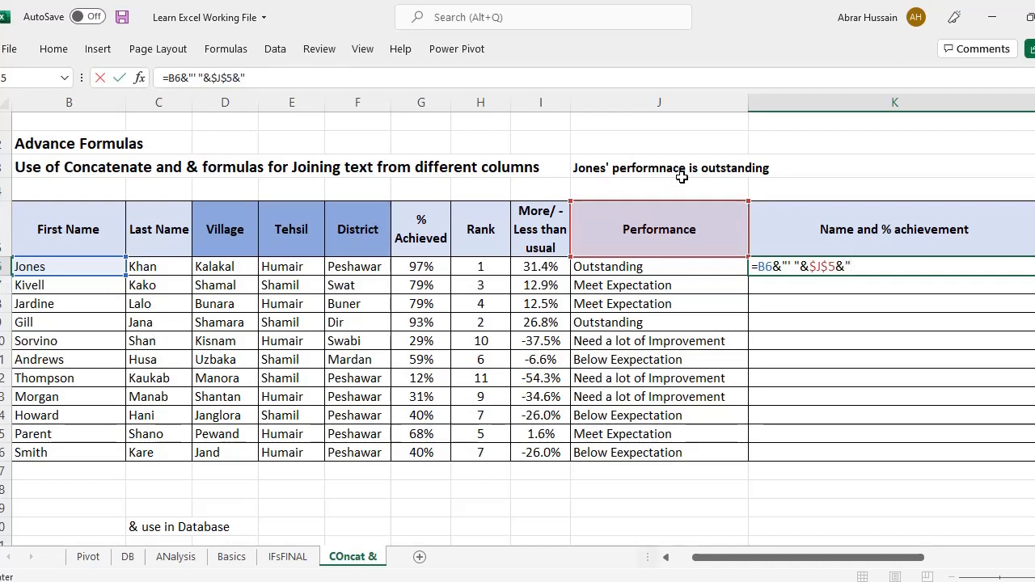
{"action": "type", "text": "\" \""}
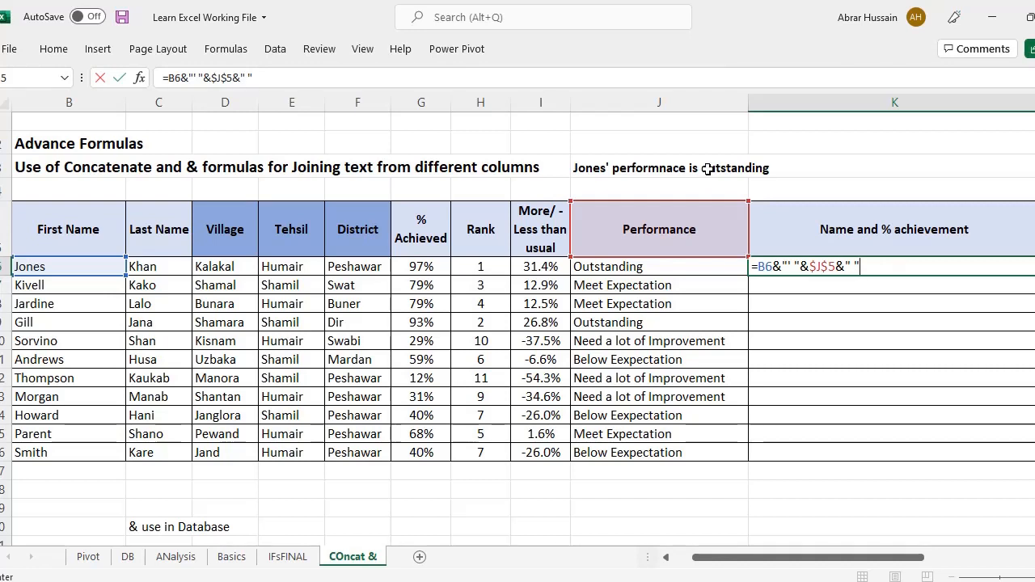
{"action": "key", "text": "Left"}
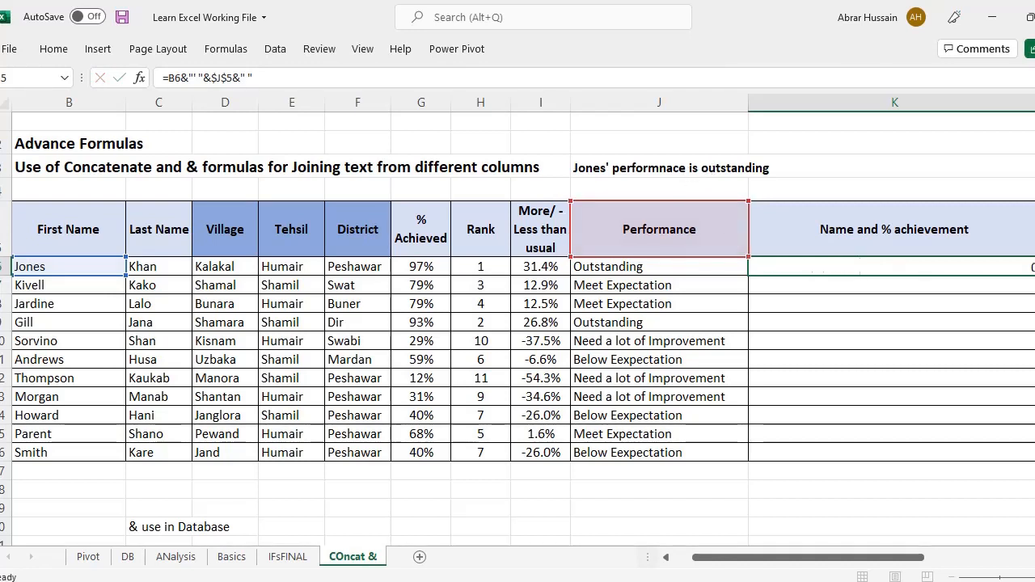
{"action": "key", "text": "Right"}
{"action": "key", "text": "F2"}
{"action": "key", "text": "Left"}
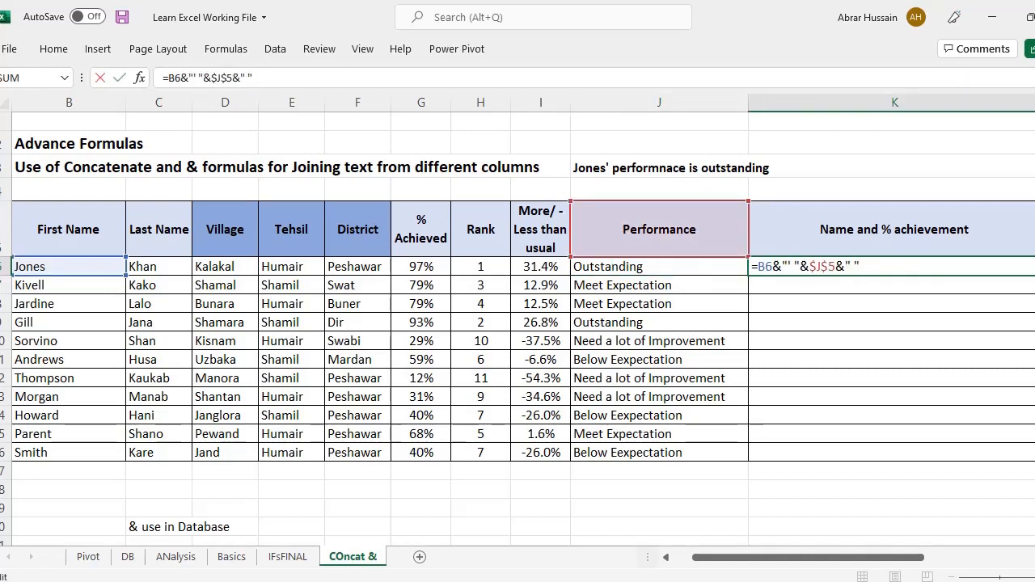
{"action": "type", "text": "is"}
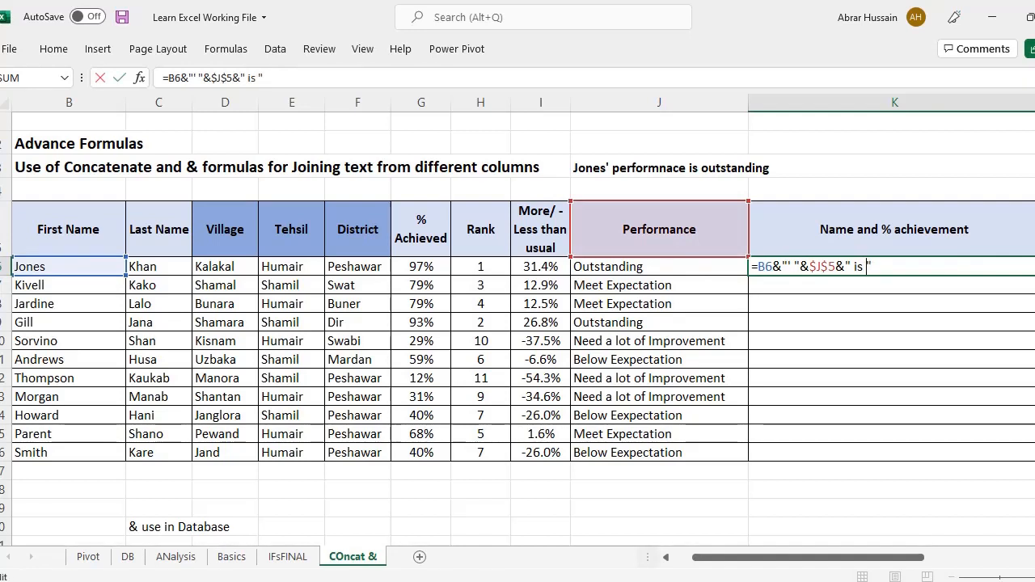
Step: Complete K6's formula by appending &J6 for the first record's performance rating
{"action": "key", "text": "Left"}
{"action": "key", "text": "Left"}
{"action": "key", "text": "Left"}
{"action": "key", "text": "Left"}
{"action": "key", "text": "Right"}
{"action": "left_click", "coordinate": [639, 266]}
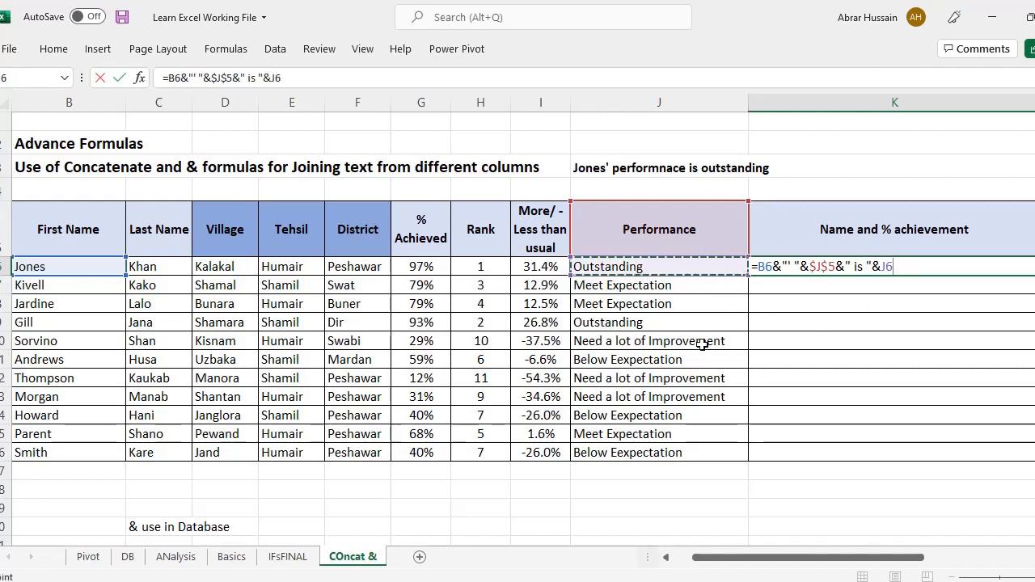
{"action": "key", "text": "Return"}
{"action": "key", "text": "Up"}
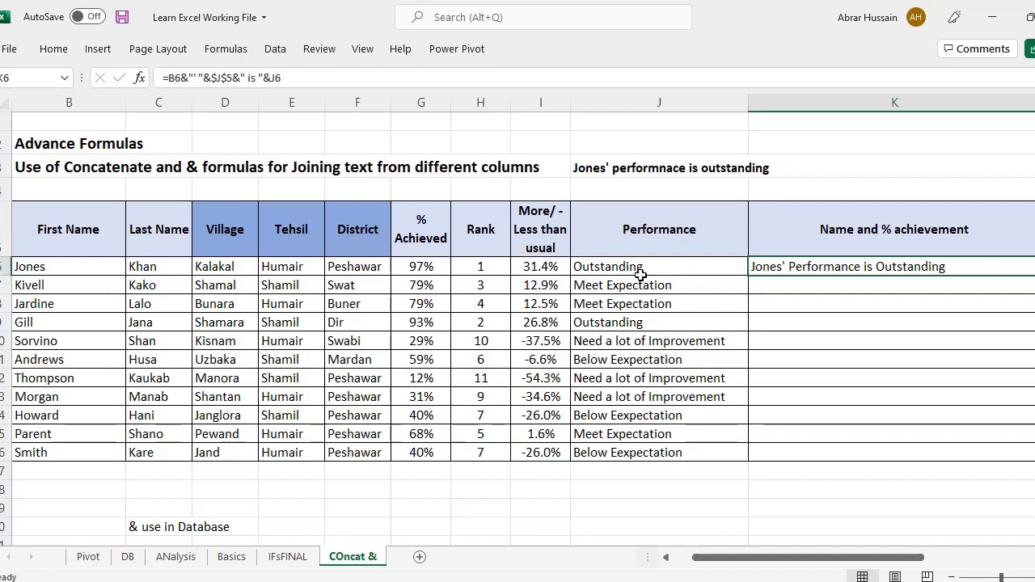
Step: Copy K6's sentence formula down the Name and % achievement column into K7 through K12
{"action": "key", "text": "ctrl+c"}
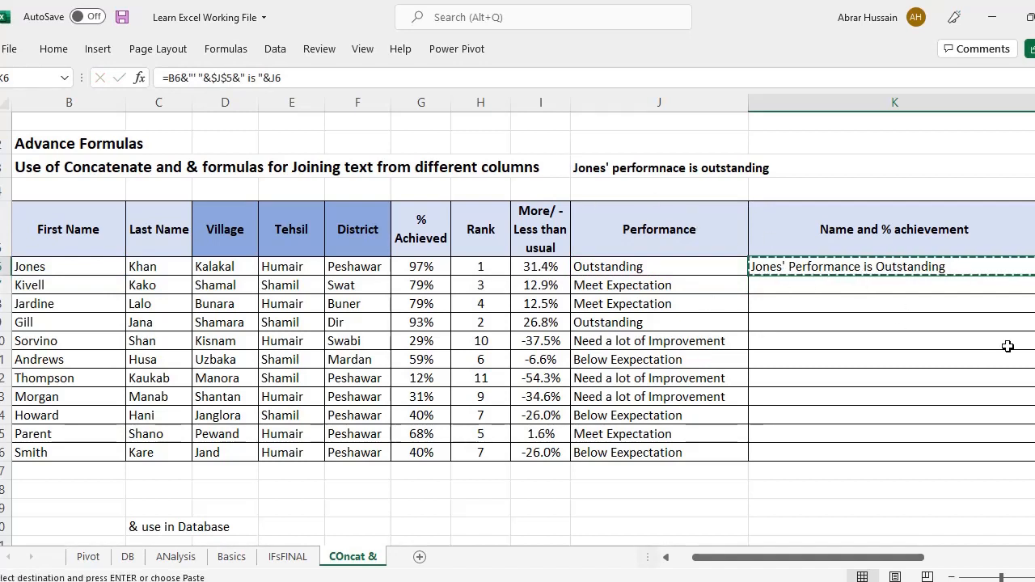
{"action": "key", "text": "Down"}
{"action": "key", "text": "ctrl+v"}
{"action": "key", "text": "Down"}
{"action": "key", "text": "ctrl+v"}
{"action": "key", "text": "Down"}
{"action": "key", "text": "ctrl+v"}
{"action": "key", "text": "Down"}
{"action": "key", "text": "ctrl+v"}
{"action": "key", "text": "Down"}
{"action": "key", "text": "ctrl+v"}
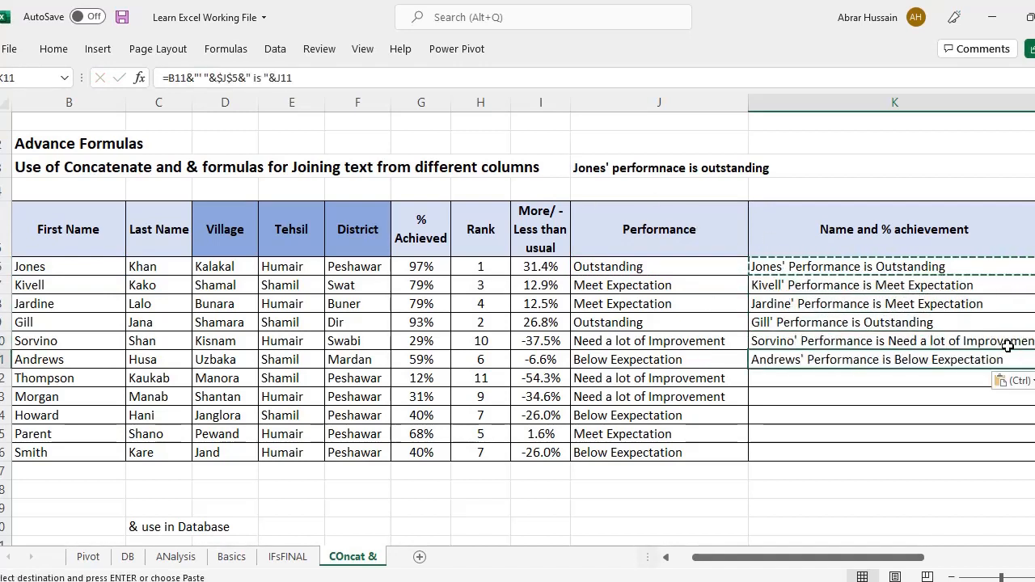
{"action": "key", "text": "Down"}
{"action": "key", "text": "ctrl+v"}
Step: Examine the copied sentence formulas in K7 through K12, checking their row references and the fixed header reference
{"action": "key", "text": "Up"}
{"action": "key", "text": "Up"}
{"action": "key", "text": "Up"}
{"action": "key", "text": "Up"}
{"action": "key", "text": "Up"}
{"action": "key", "text": "Down"}
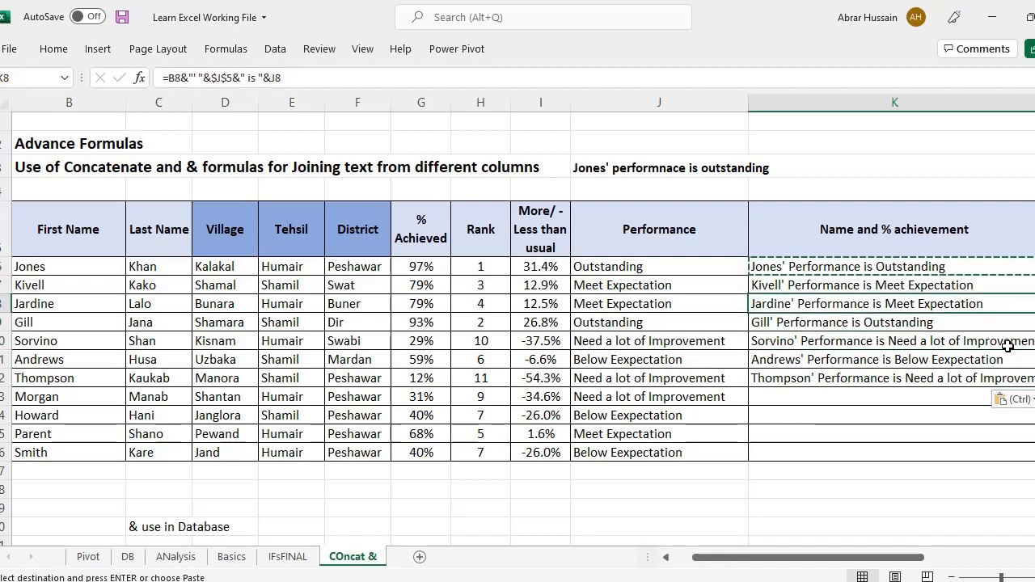
{"action": "key", "text": "Down"}
{"action": "key", "text": "Down"}
{"action": "key", "text": "Down"}
{"action": "key", "text": "Down"}
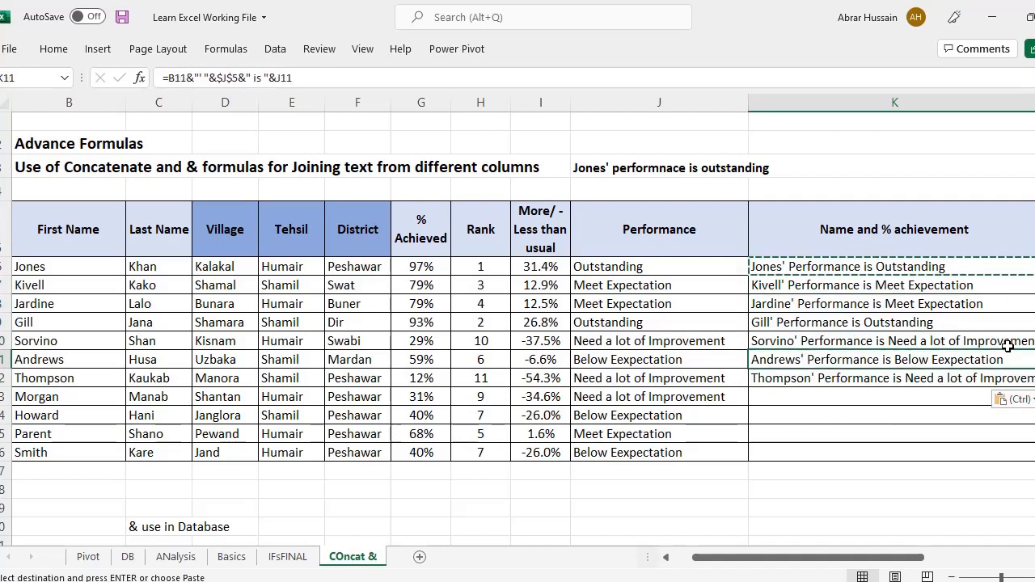
Step: Copy K12's sentence formula into the remaining rows K13 through K16, then return to K6
{"action": "key", "text": "ctrl+c"}
{"action": "key", "text": "Down"}
{"action": "key", "text": "ctrl+v"}
{"action": "key", "text": "Down"}
{"action": "key", "text": "ctrl+v"}
{"action": "key", "text": "Down"}
{"action": "key", "text": "ctrl+v"}
{"action": "key", "text": "Down"}
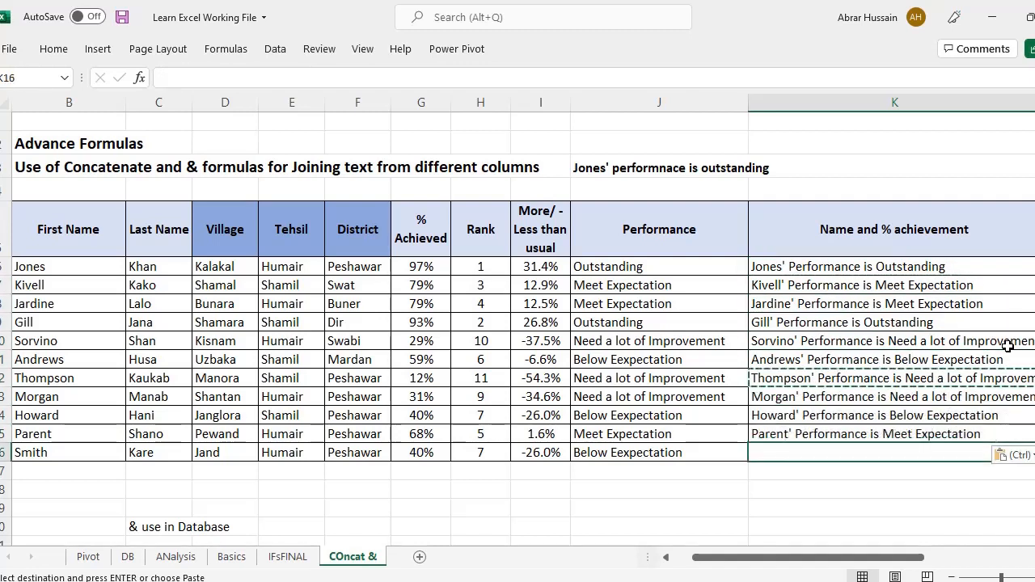
{"action": "key", "text": "ctrl+v"}
{"action": "key", "text": "ctrl+Up"}
{"action": "key", "text": "Down"}
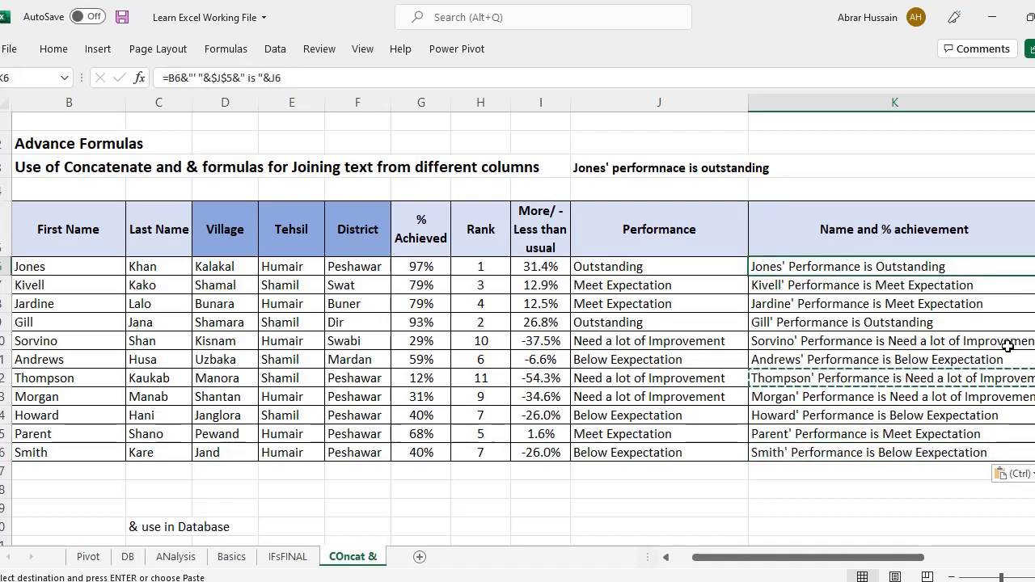
{"action": "key", "text": "Up"}
{"action": "key", "text": "Down"}
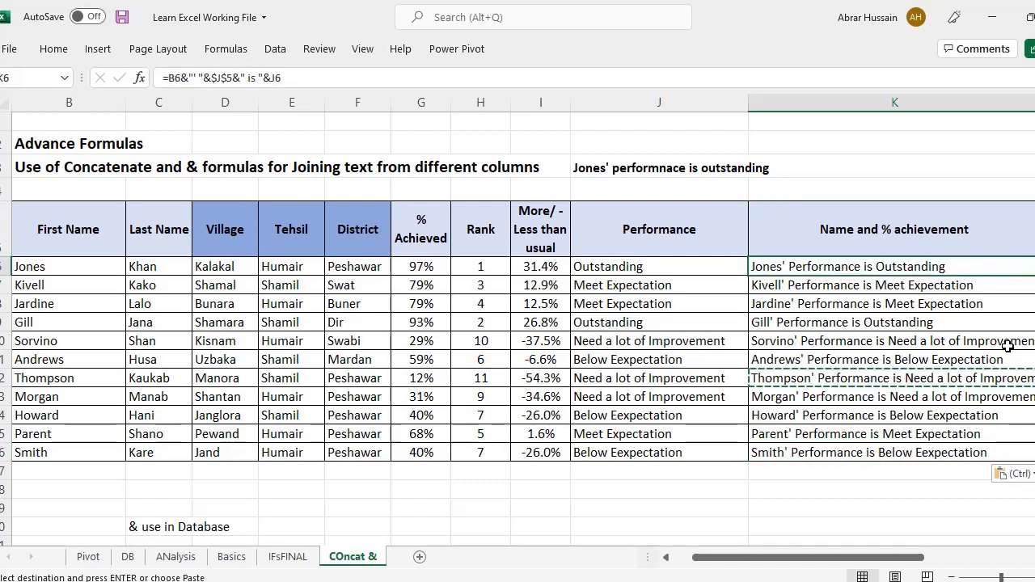